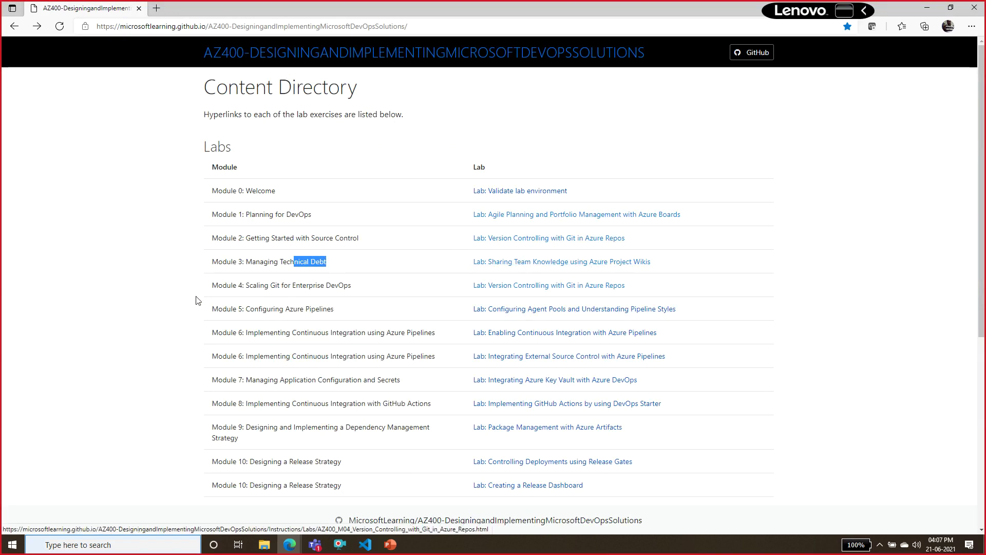
# Open the Module 3 lab "Sharing Team Knowledge using Azure Project Wikis" and review its objectives
pyautogui.moveTo(211, 262); pyautogui.dragTo(341, 257)
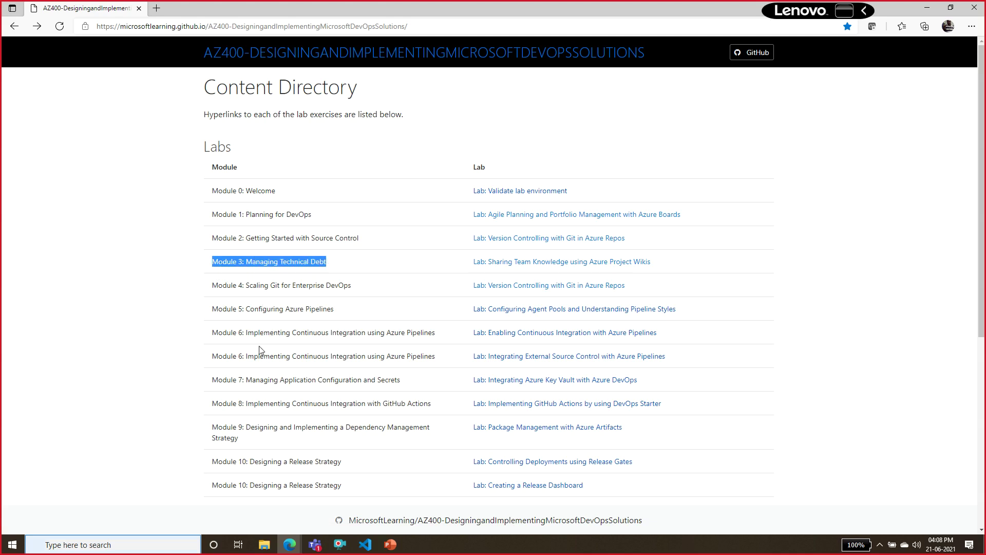
pyautogui.click(538, 264)
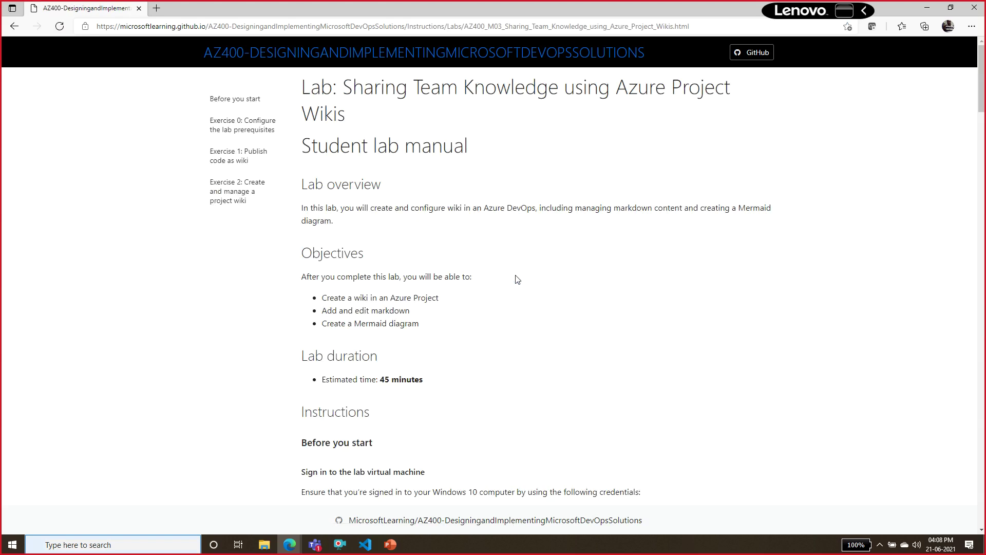
pyautogui.moveTo(334, 298); pyautogui.dragTo(430, 308)
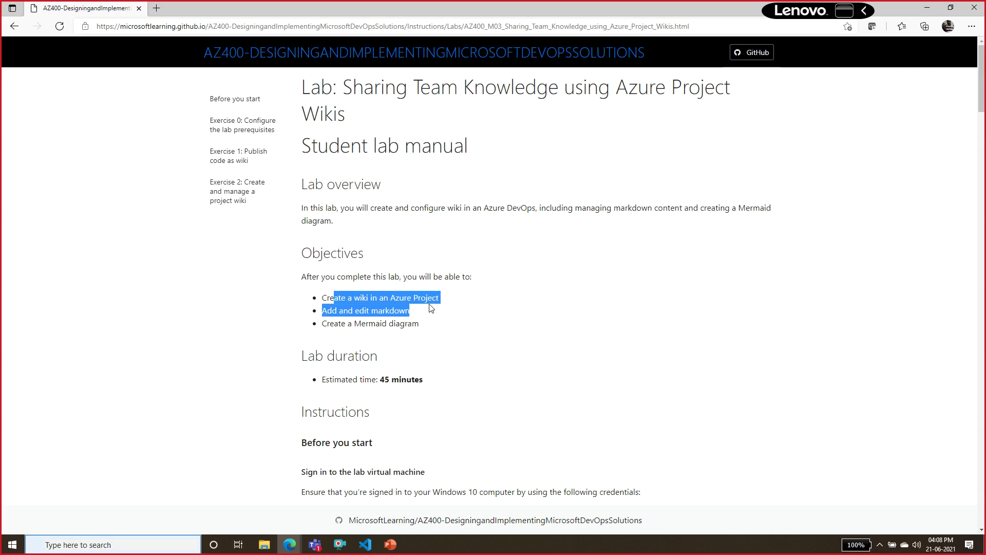
pyautogui.click(423, 314)
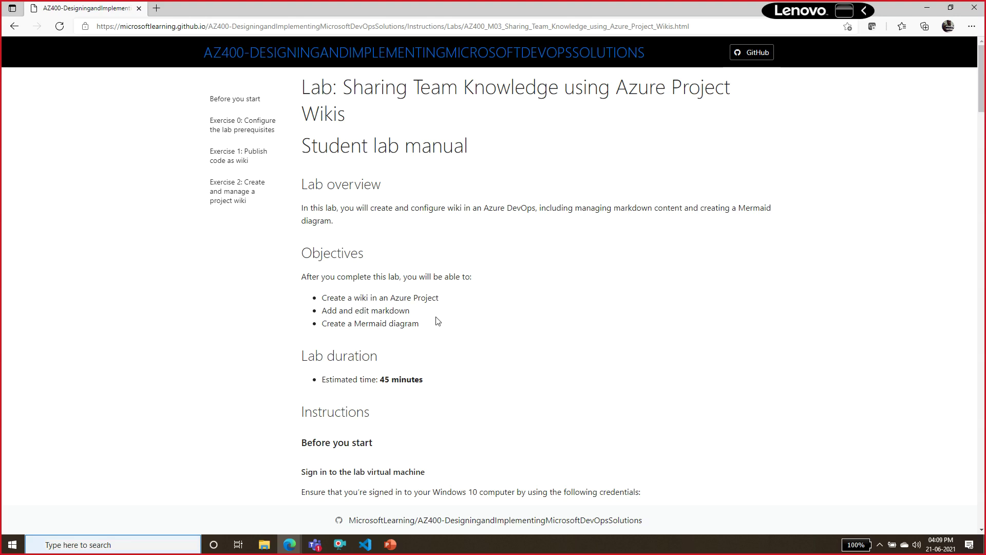
pyautogui.moveTo(334, 298); pyautogui.dragTo(369, 310)
# Read the Exercise 0 instructions on generating a team project from the Tailwind Traders template with Azure DevOps Demo Generator
pyautogui.click(983, 165)
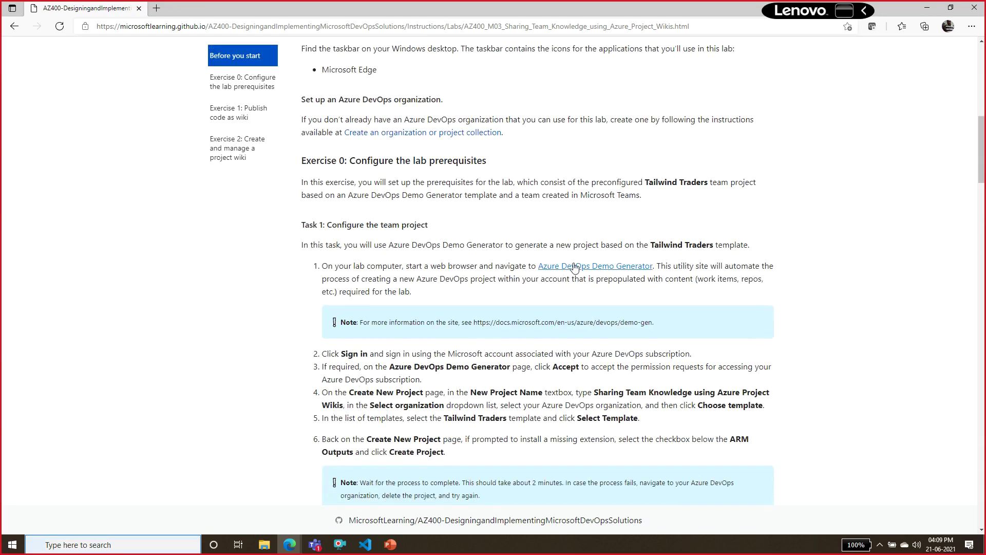
pyautogui.doubleClick(481, 264)
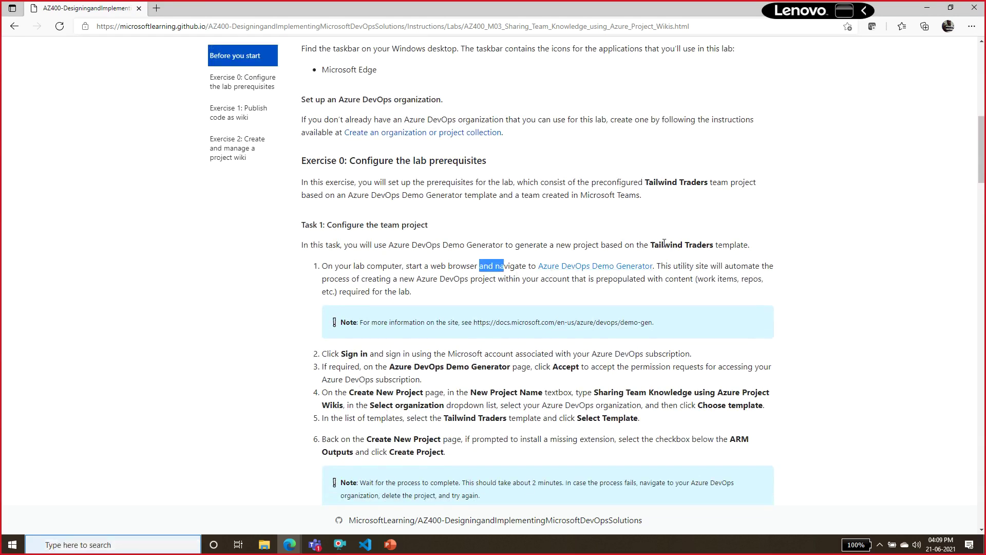
pyautogui.doubleClick(667, 244)
pyautogui.moveTo(697, 246); pyautogui.dragTo(701, 246)
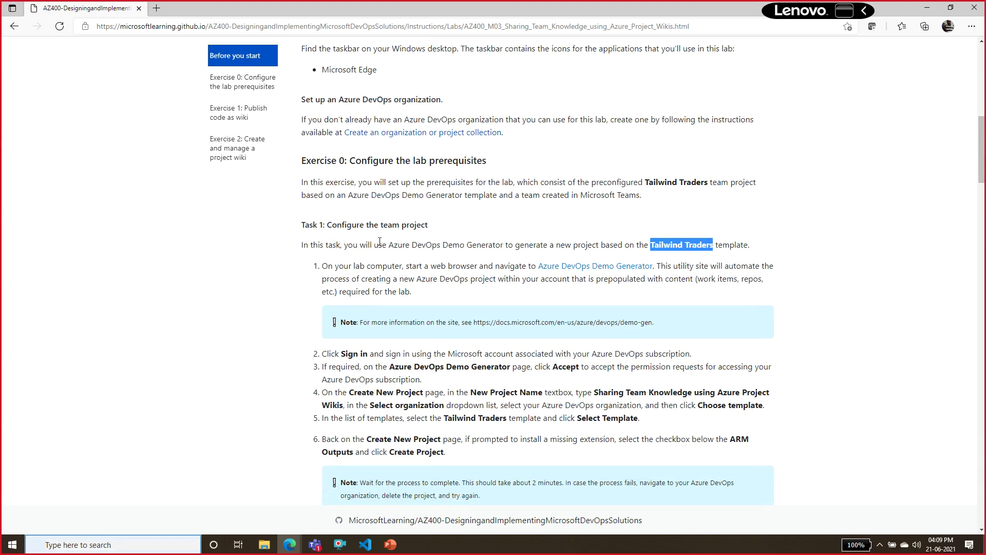
pyautogui.moveTo(411, 245); pyautogui.dragTo(659, 246)
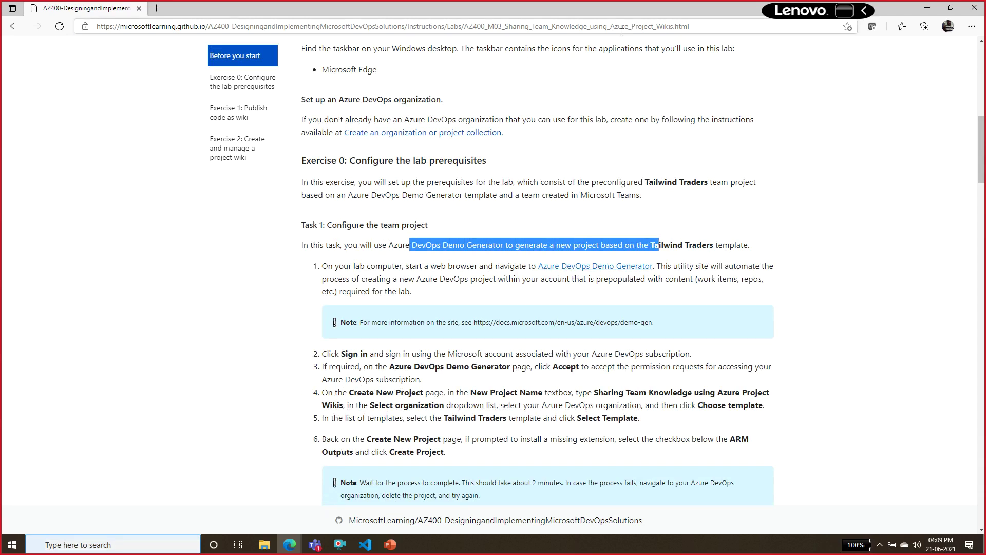
# Copy the lab page's address, post it in the Microsoft Teams meeting chat, and return to the lab page
pyautogui.hotkey('ctrl', 'l')
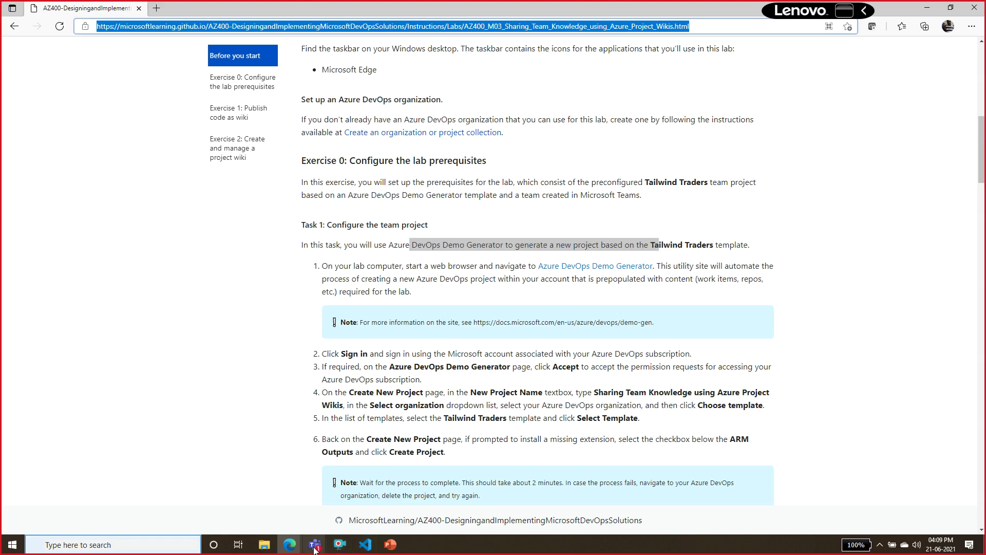
pyautogui.moveTo(315, 550)
pyautogui.click(337, 464)
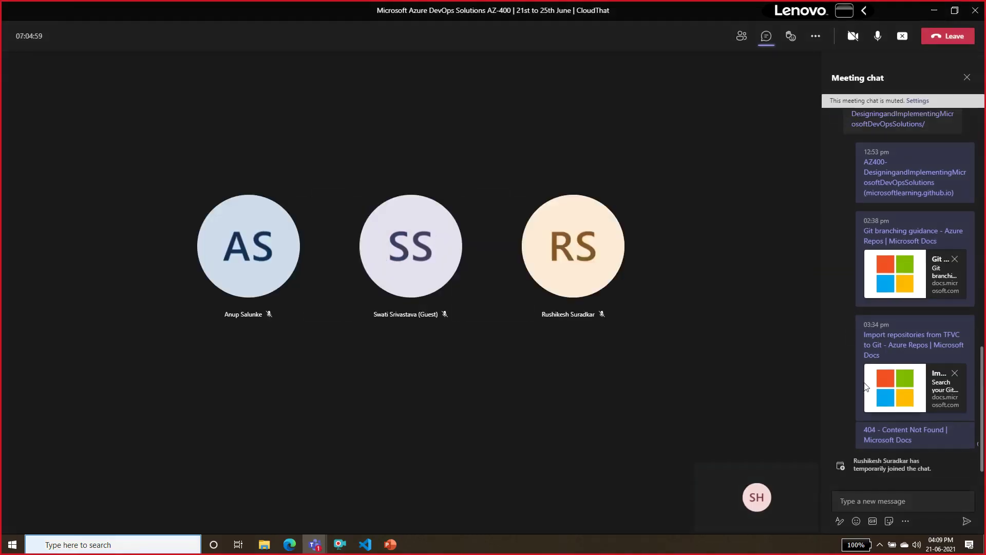
pyautogui.click(907, 509)
pyautogui.write('AZ400-DesigningandImplementingMicrosoftDevOpsSolutions (microsoftlearning.github.io)')
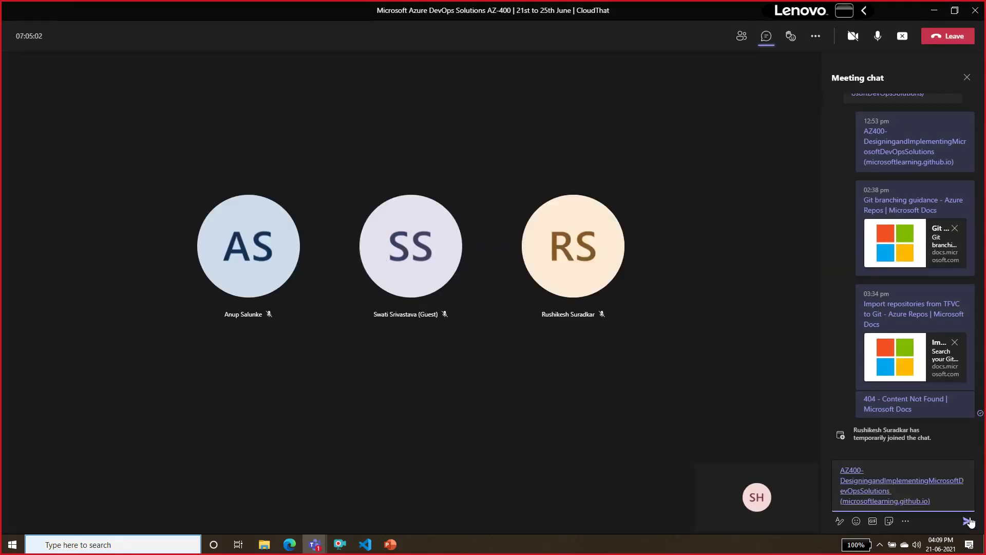
pyautogui.click(967, 521)
pyautogui.click(934, 12)
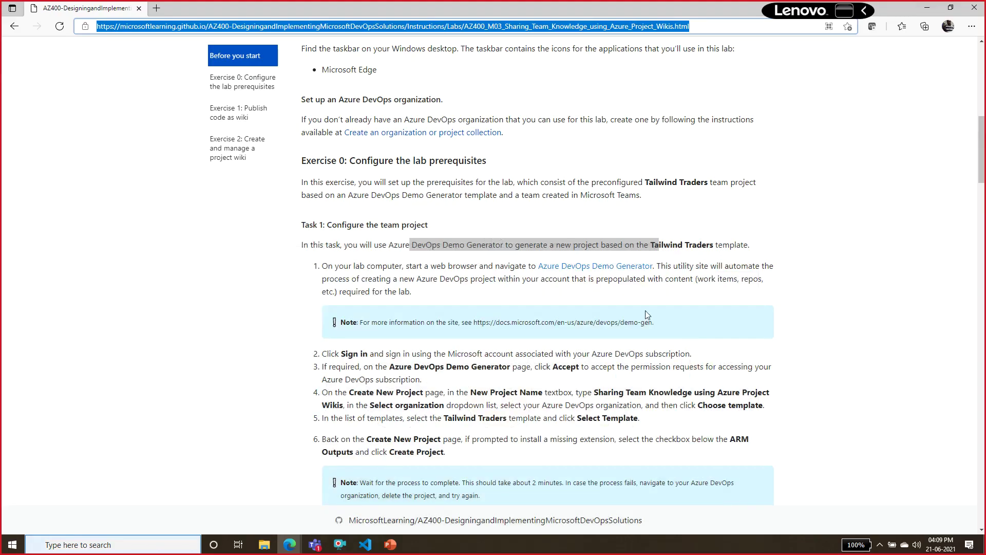
# Open the Azure DevOps Demo Generator link from Task 1 in a new tab and sign in to the site
pyautogui.rightClick(572, 266)
pyautogui.click(603, 276)
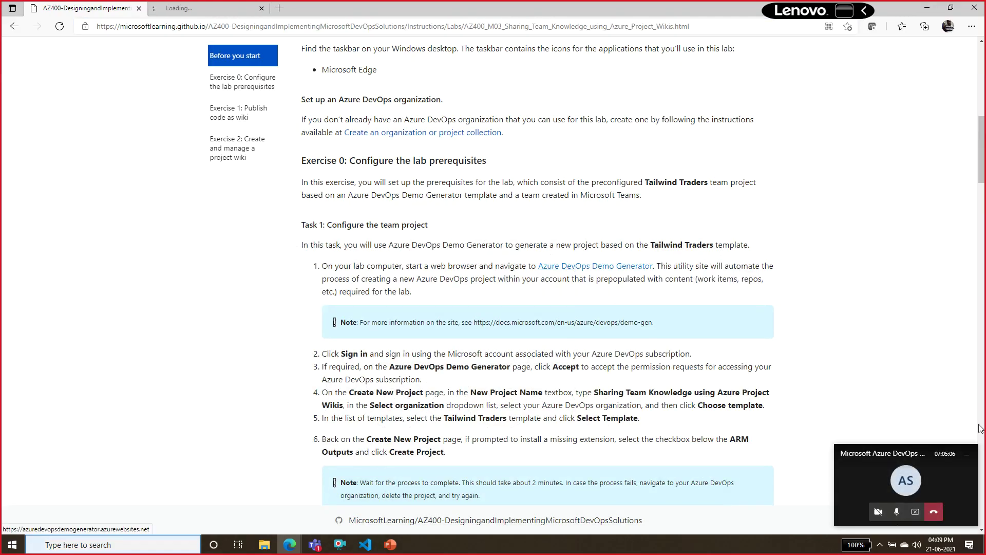
pyautogui.click(967, 454)
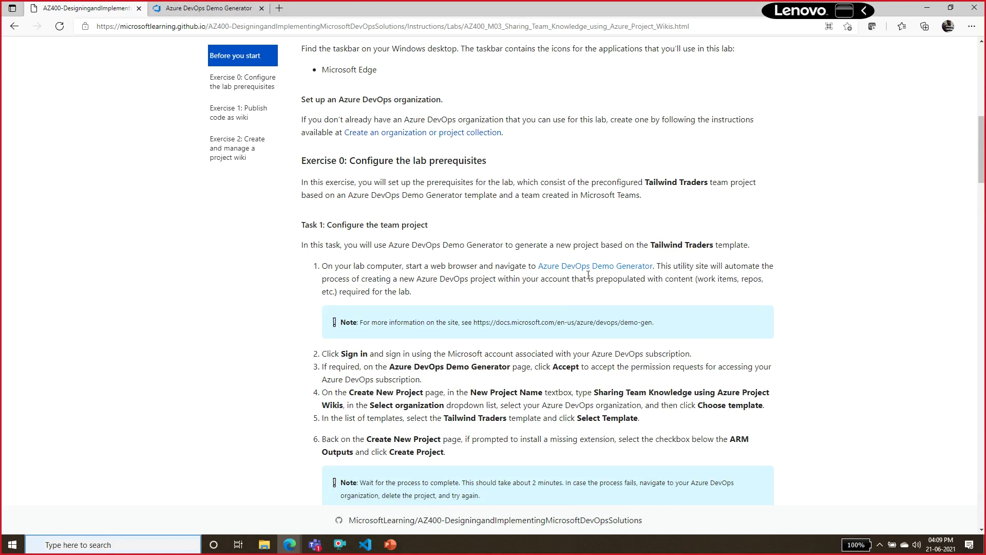
pyautogui.click(229, 10)
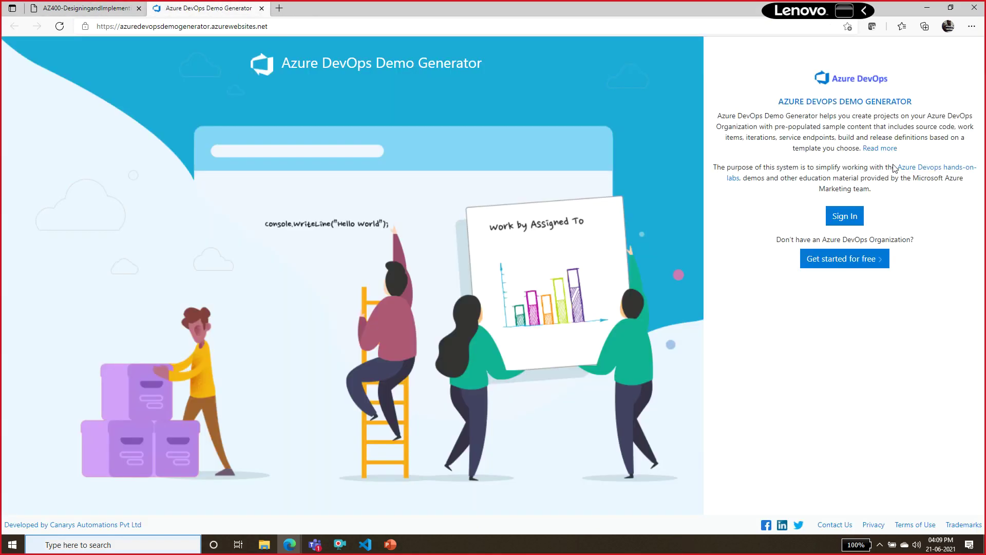
pyautogui.click(848, 219)
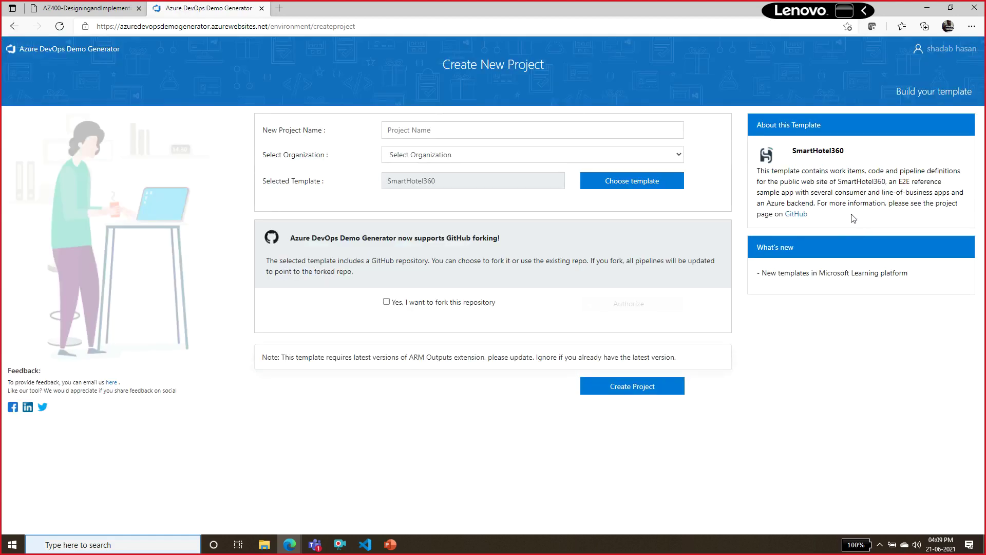
# Choose Tailwind Traders from the General templates as the template for the new project
pyautogui.click(633, 187)
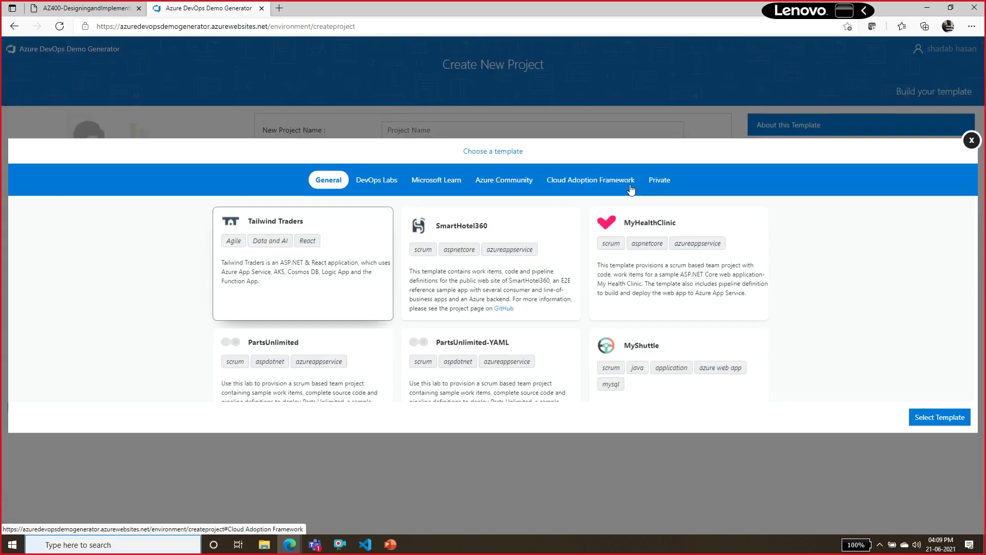
pyautogui.click(276, 271)
pyautogui.click(940, 417)
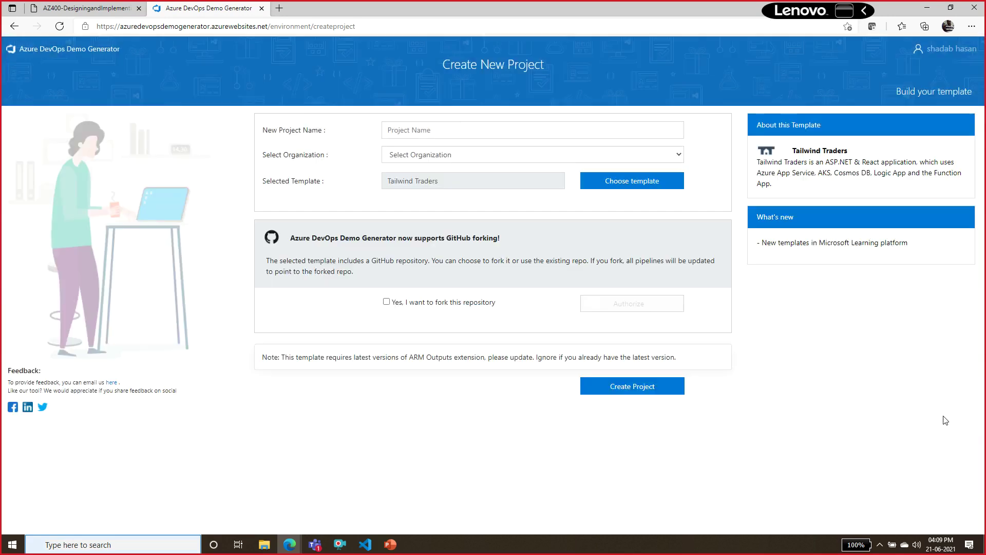
# Select the available Azure DevOps organization and name the new project Tailwind Traders
pyautogui.click(445, 155)
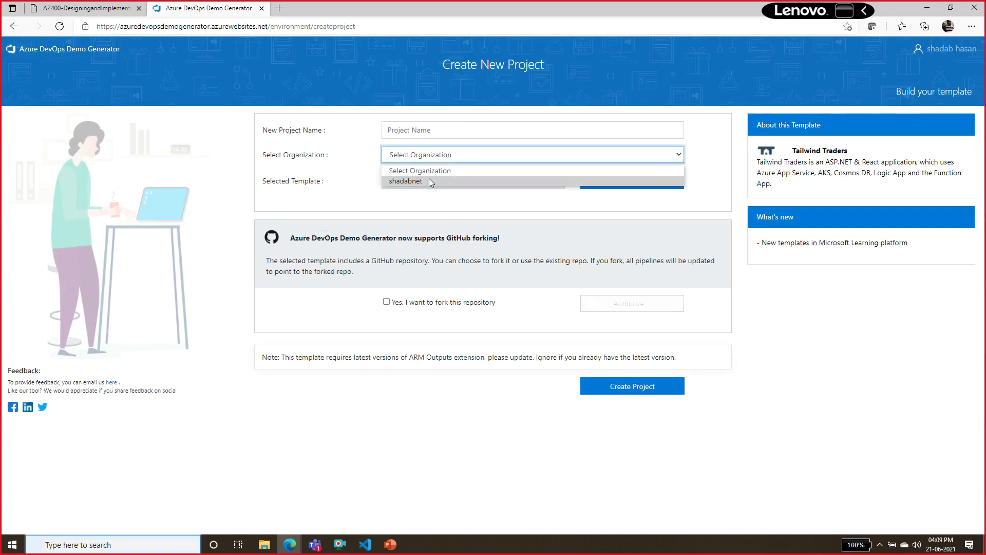
pyautogui.click(430, 182)
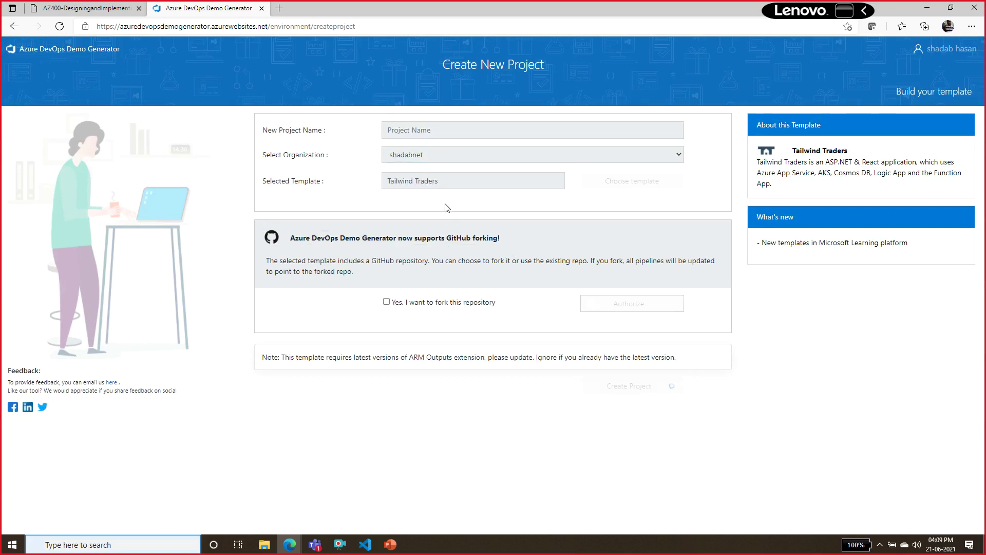
pyautogui.moveTo(435, 180); pyautogui.dragTo(368, 180)
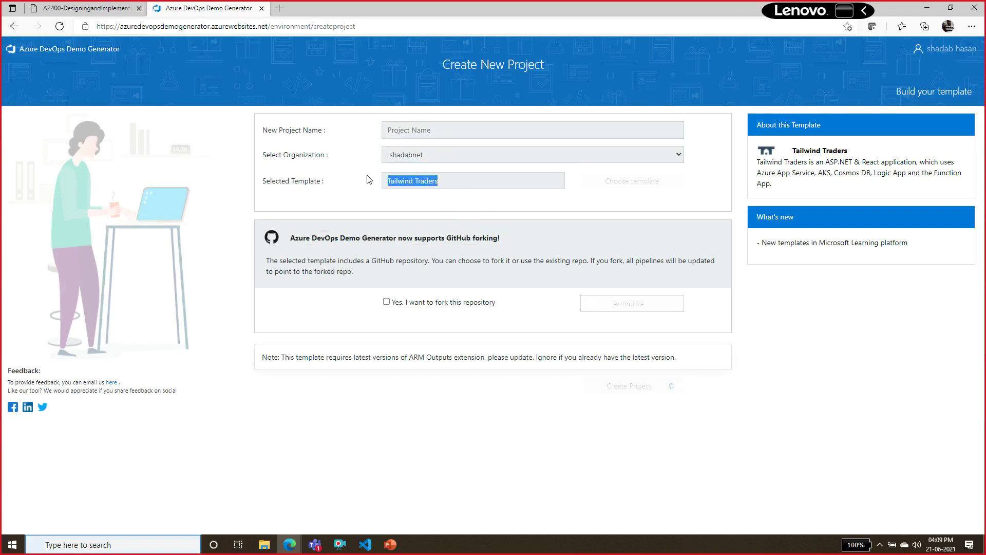
pyautogui.click(464, 135)
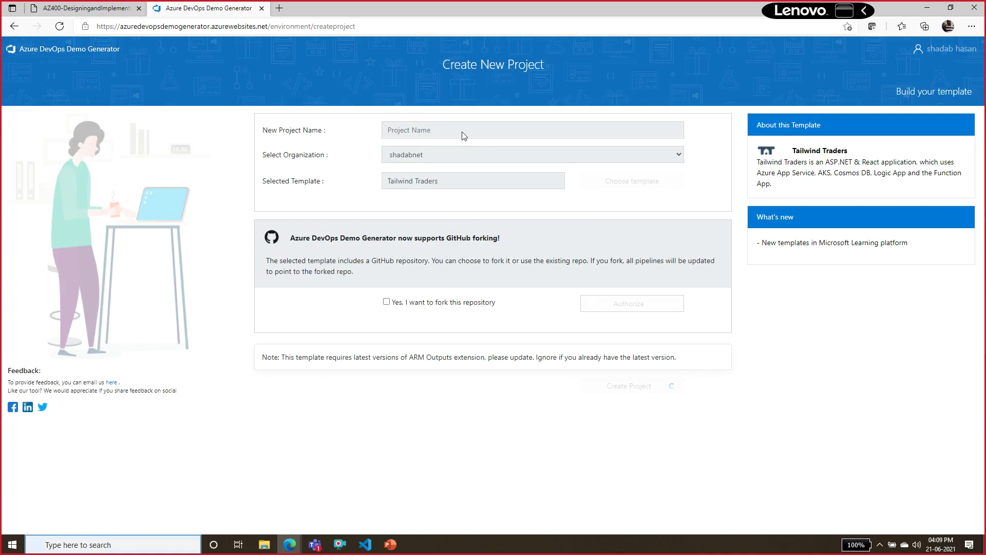
pyautogui.click(411, 130)
pyautogui.press('Down')
pyautogui.press('Return')
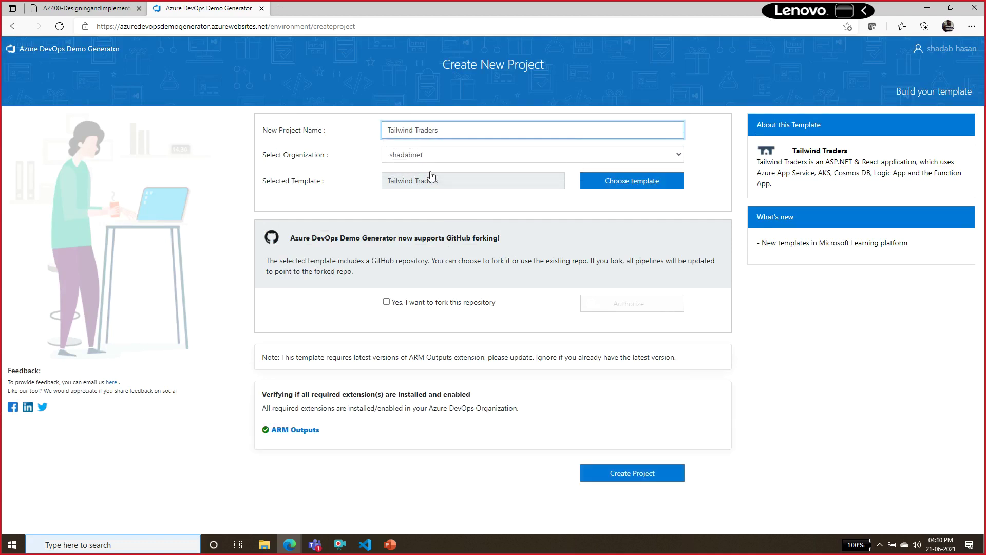
pyautogui.click(465, 282)
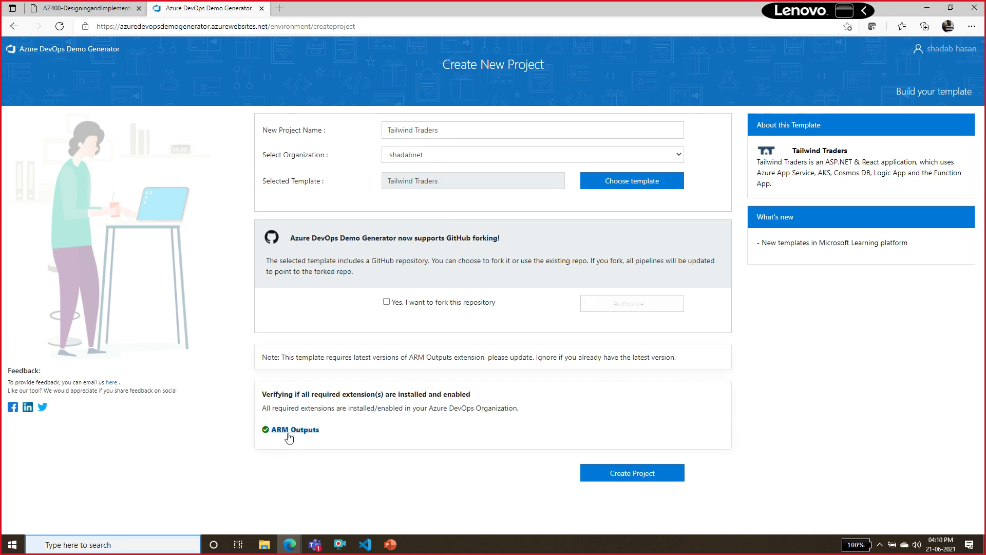
# Check the required extension status and view the ARM Outputs extension's Marketplace page in a new tab
pyautogui.moveTo(291, 406); pyautogui.dragTo(305, 407)
pyautogui.click(310, 410)
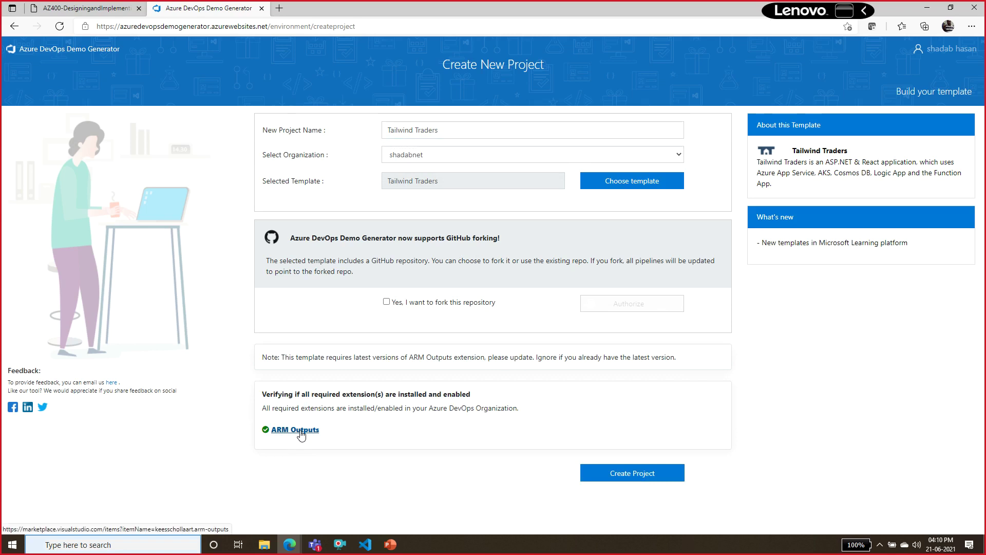
pyautogui.rightClick(300, 433)
pyautogui.click(327, 287)
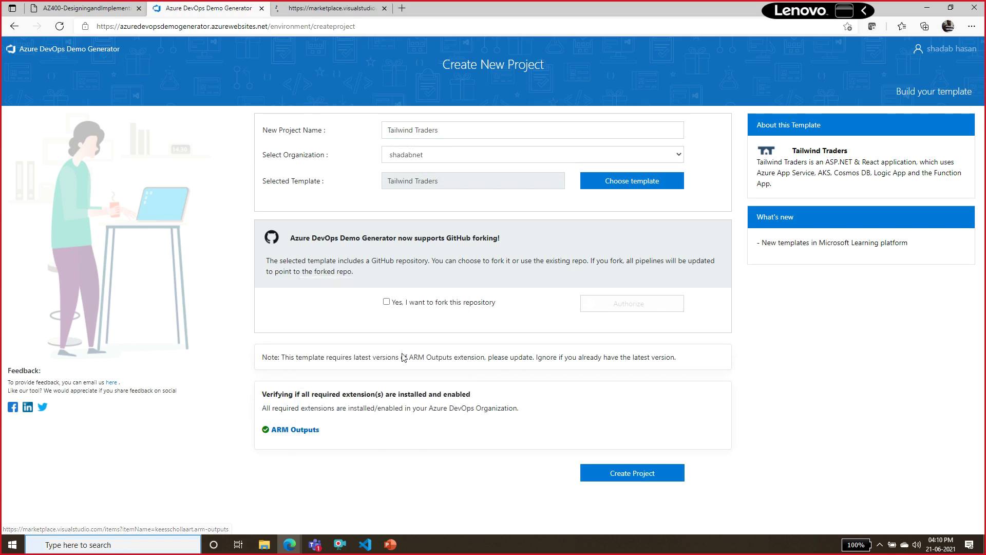
pyautogui.click(329, 8)
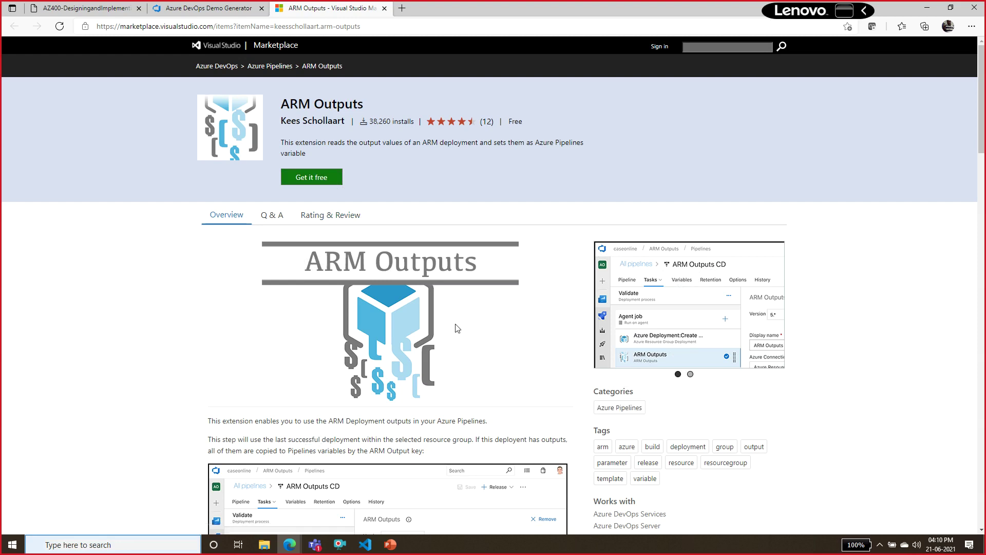
# Return to the Demo Generator form and start creating the Tailwind Traders project
pyautogui.click(212, 7)
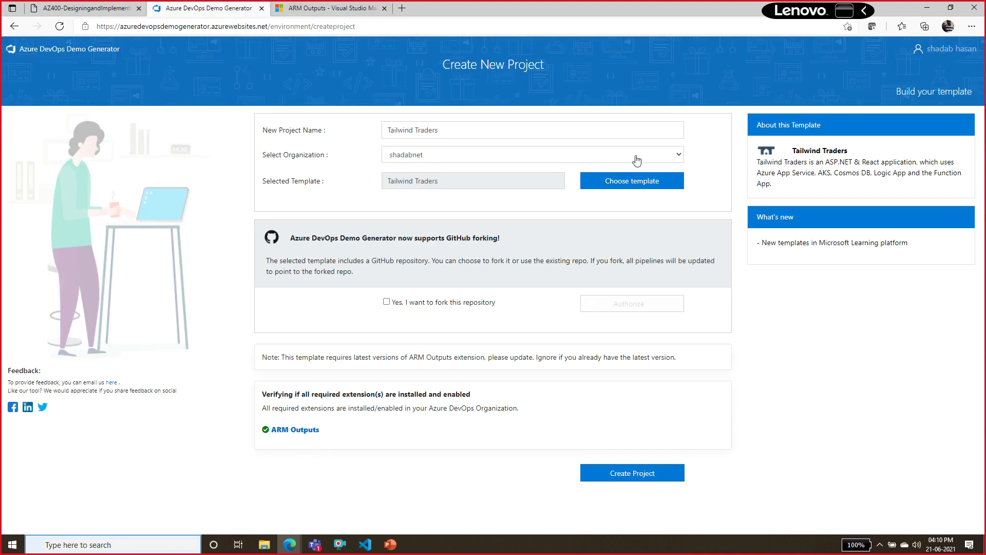
pyautogui.click(657, 477)
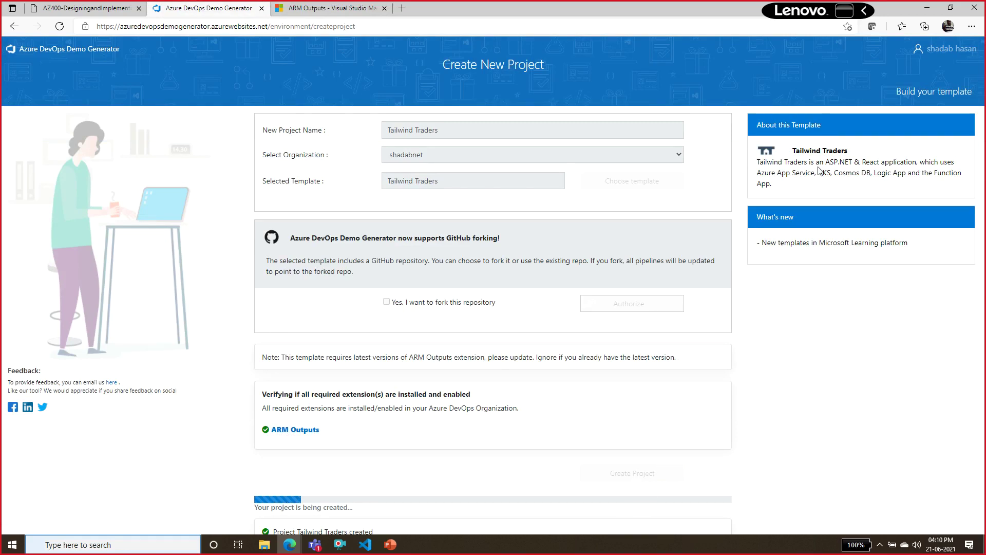
# Read the Tailwind Traders template description, covering its application type and the Azure services it uses
pyautogui.moveTo(826, 163); pyautogui.dragTo(894, 164)
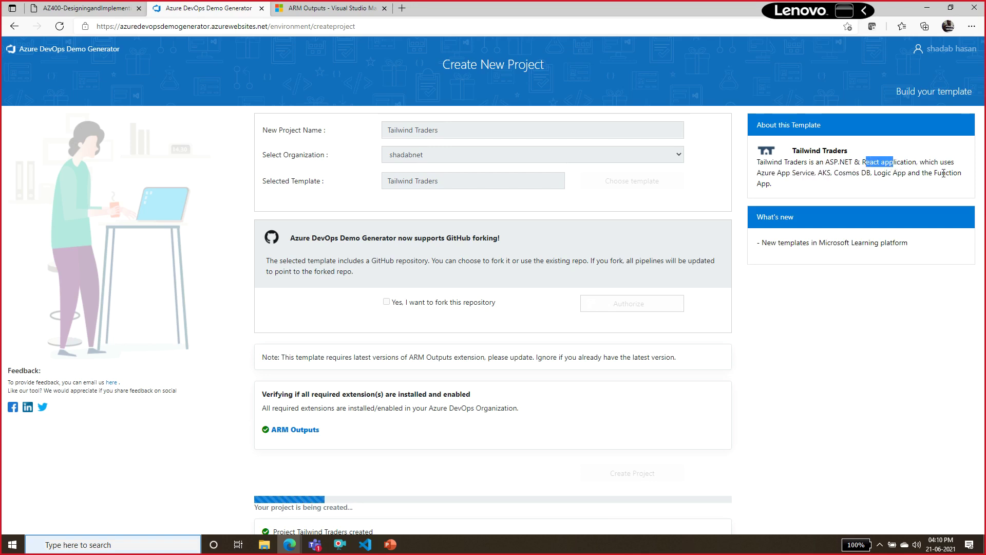
pyautogui.moveTo(760, 172); pyautogui.dragTo(805, 163)
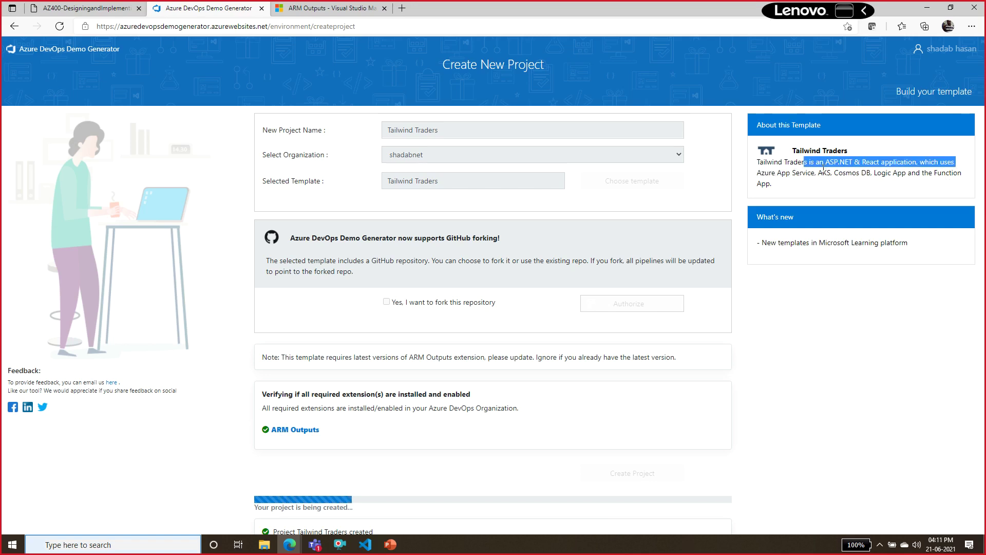
pyautogui.click(824, 171)
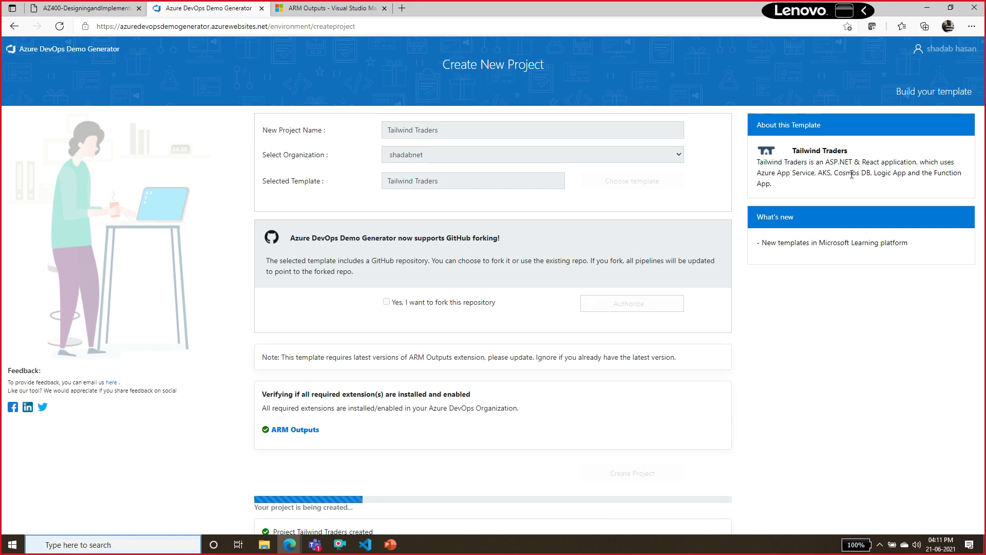
pyautogui.doubleClick(901, 173)
pyautogui.click(959, 176)
pyautogui.doubleClick(960, 176)
pyautogui.moveTo(772, 184); pyautogui.dragTo(754, 164)
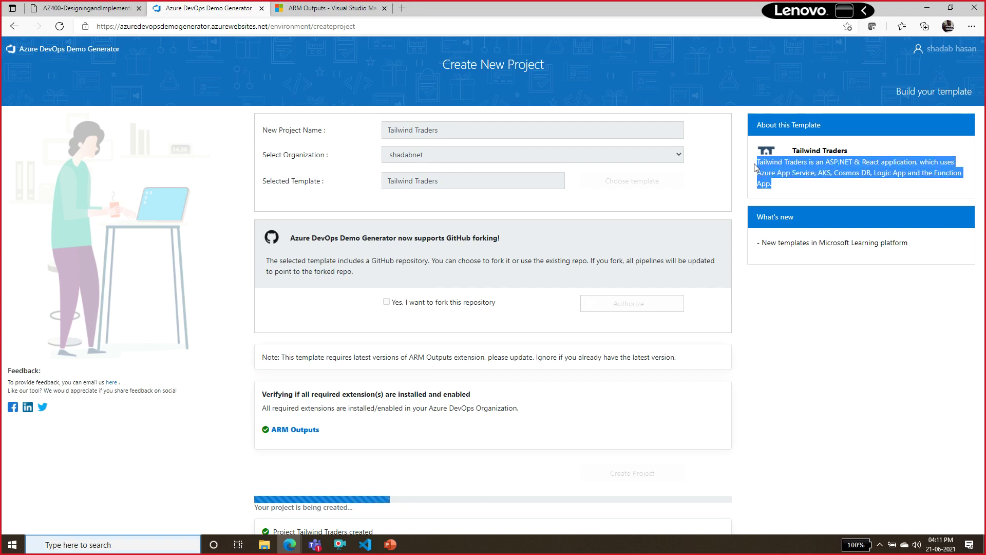
pyautogui.click(785, 166)
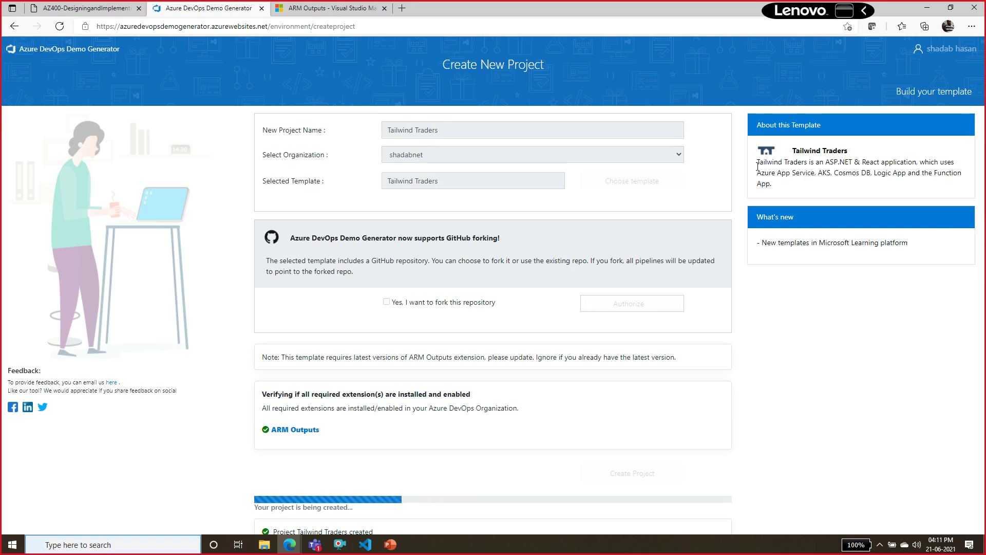
pyautogui.moveTo(758, 166); pyautogui.dragTo(770, 185)
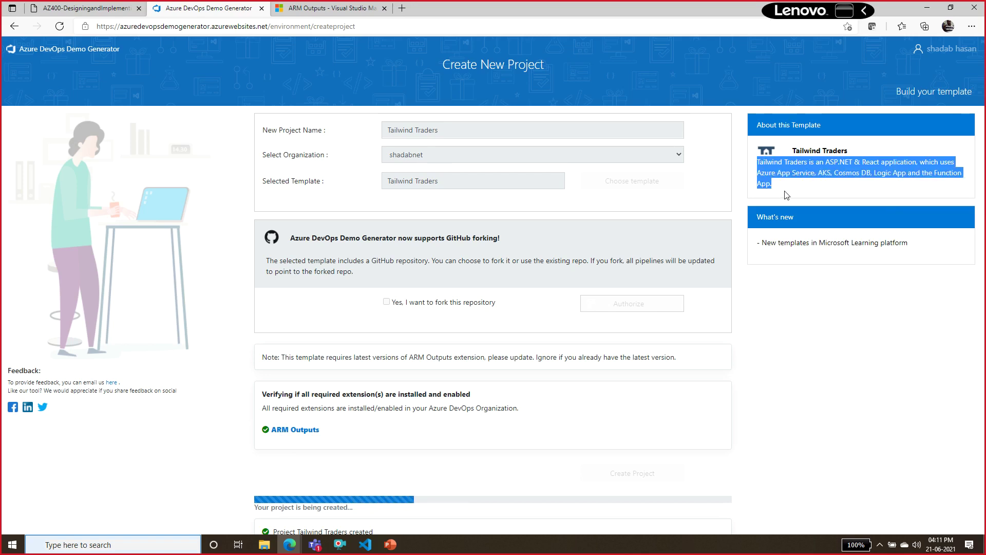
# Go over the Tailwind Traders template description again and check the progress of the project creation
pyautogui.click(778, 184)
pyautogui.moveTo(759, 160); pyautogui.dragTo(785, 196)
pyautogui.click(785, 196)
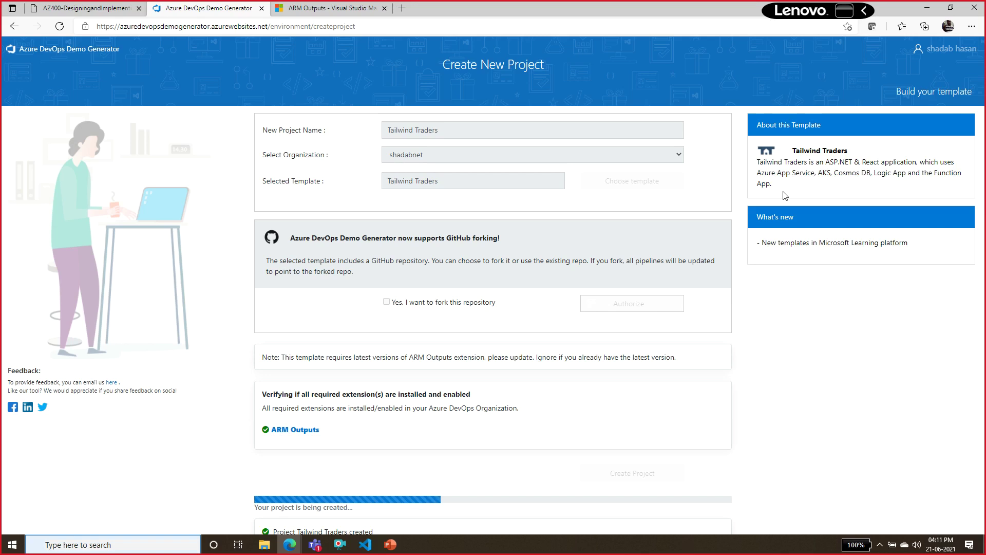
pyautogui.moveTo(778, 191); pyautogui.dragTo(750, 150)
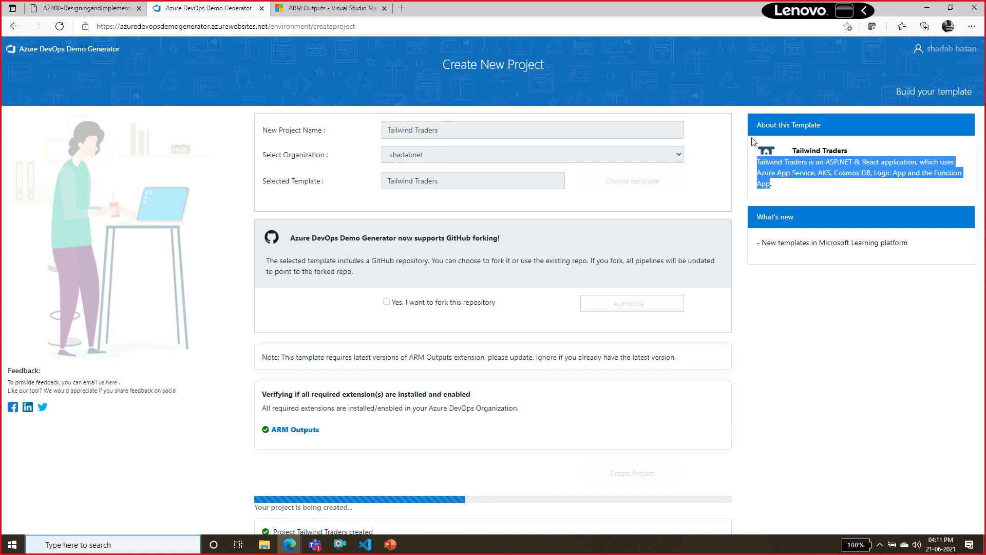
pyautogui.click(868, 181)
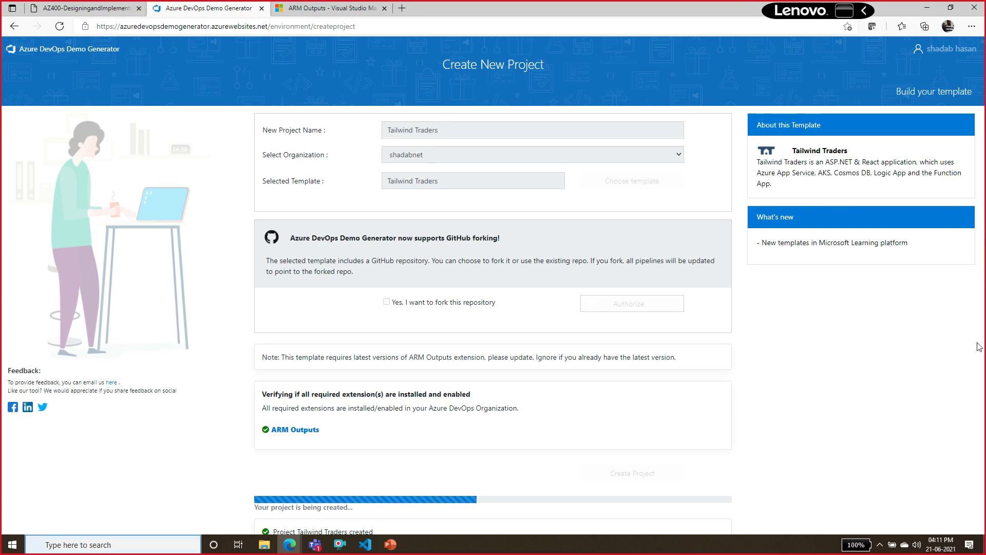
pyautogui.scroll(-1, 955, 386)
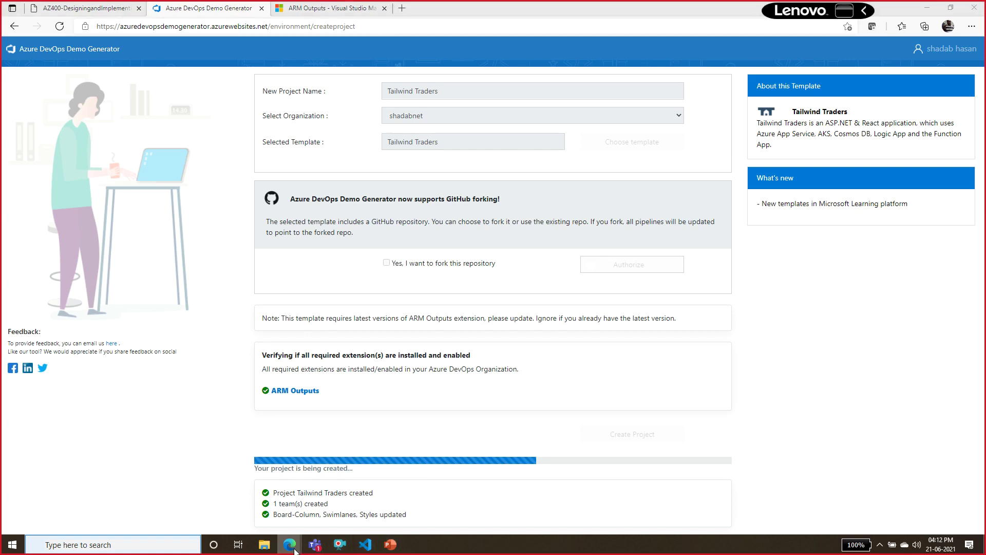
# Switch to the Azure DevOps window, reload it and open the organization's list of projects
pyautogui.moveTo(289, 545)
pyautogui.click(173, 211)
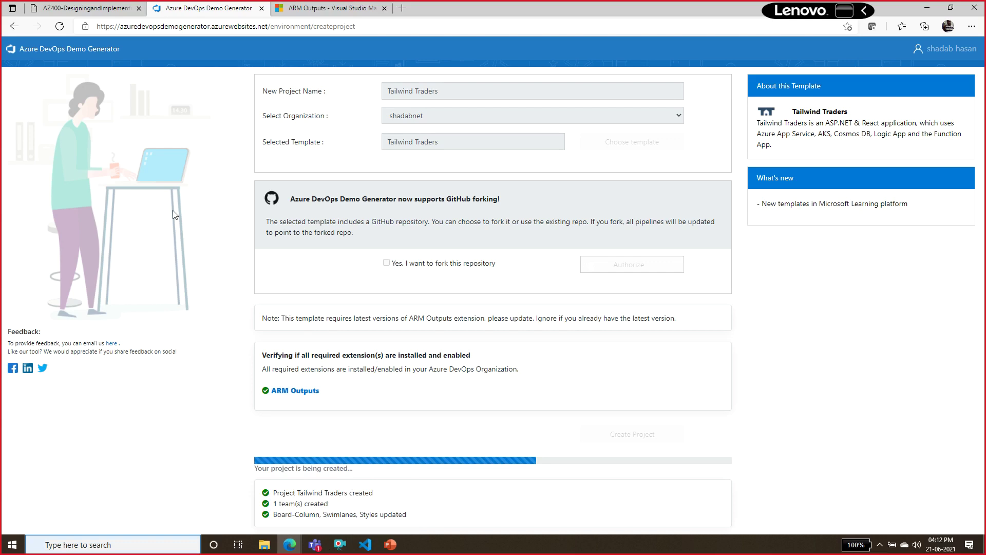
pyautogui.click(290, 545)
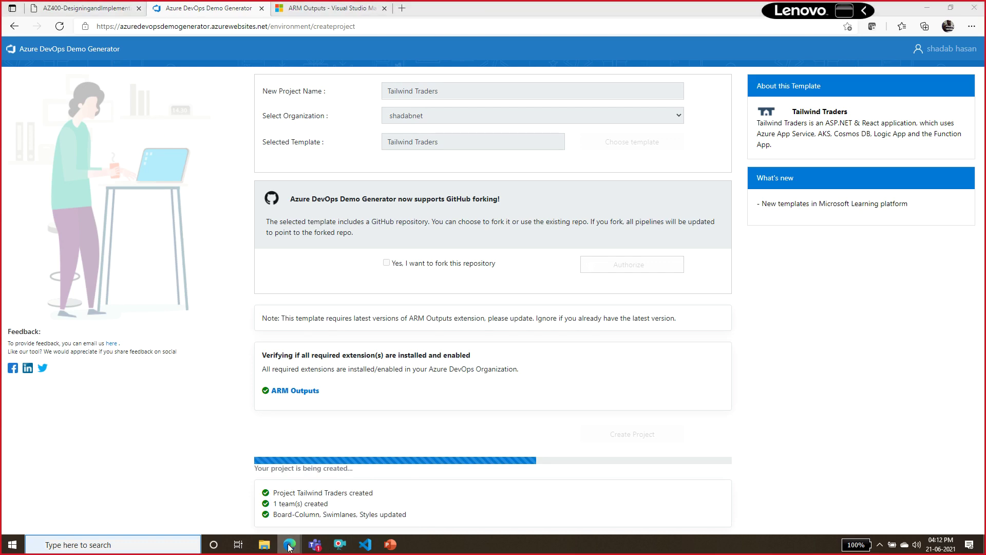
pyautogui.click(345, 488)
pyautogui.click(82, 8)
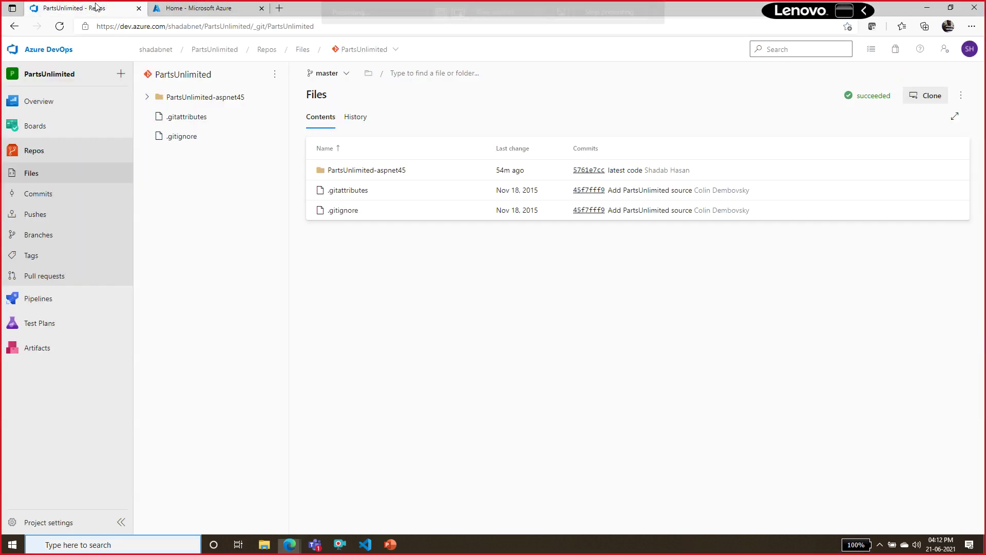
pyautogui.click(60, 26)
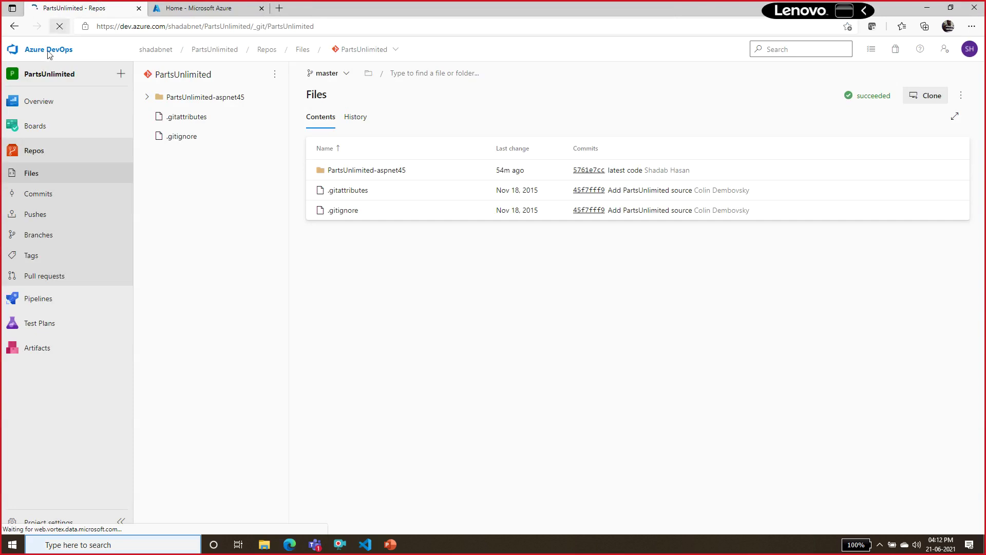
pyautogui.click(53, 50)
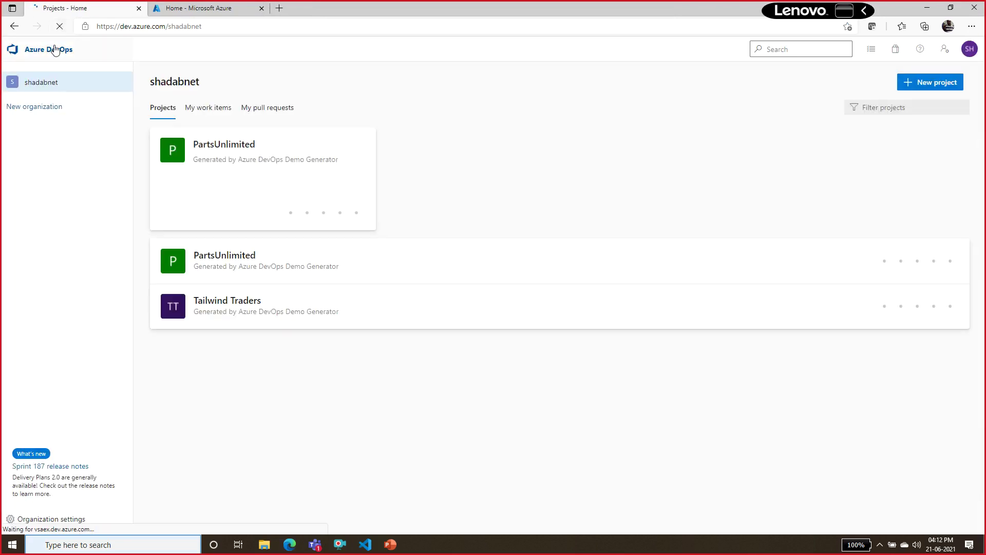
# Read the Demo Generator's issue notice, and check the Wiki page of the Tailwind Traders project in Azure DevOps
pyautogui.hotkey('alt', 'Tab')
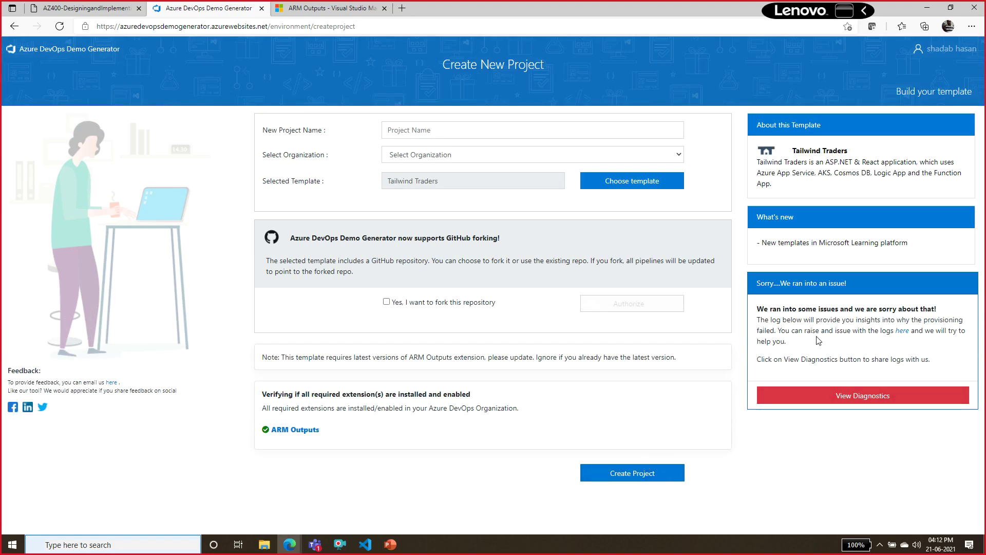
pyautogui.moveTo(769, 308); pyautogui.dragTo(806, 347)
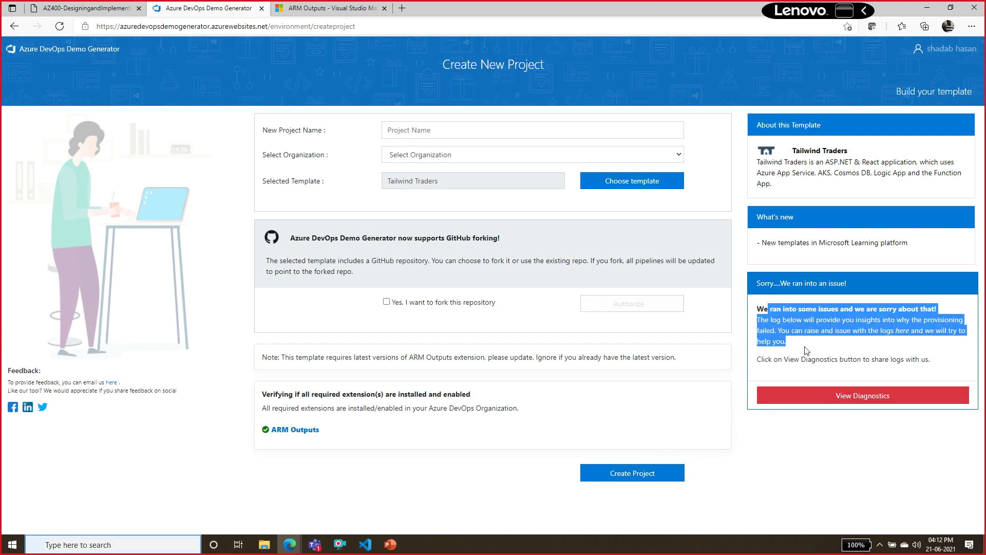
pyautogui.click(805, 347)
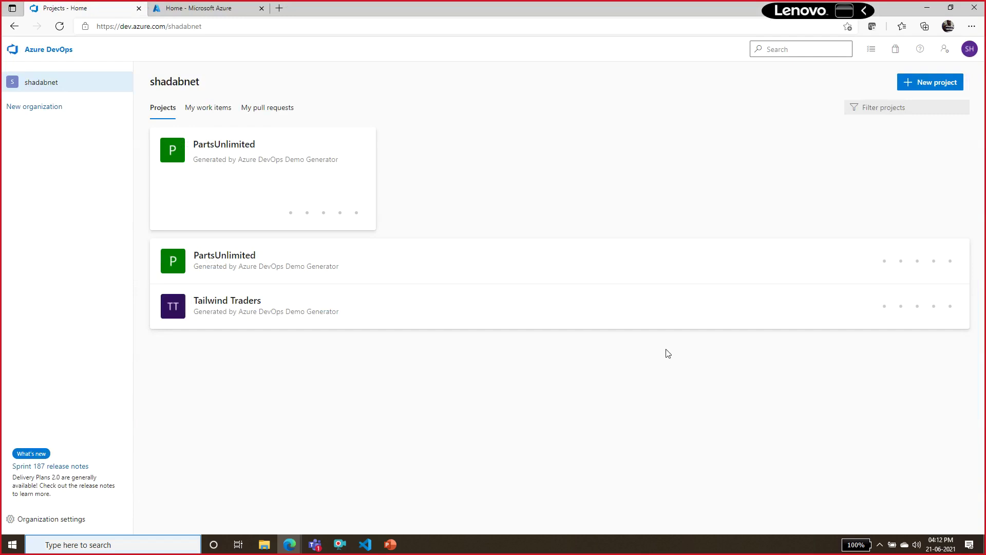
pyautogui.click(229, 315)
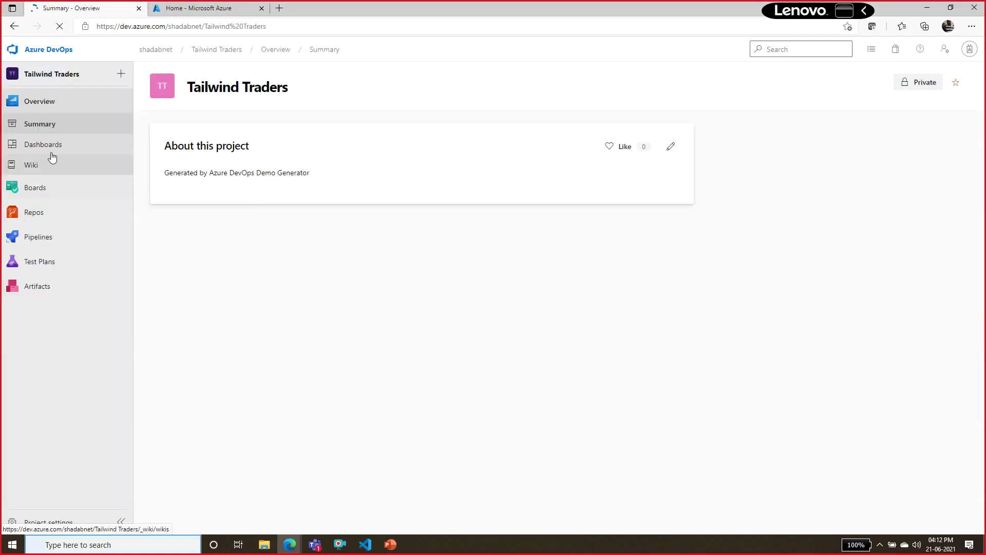
pyautogui.click(49, 167)
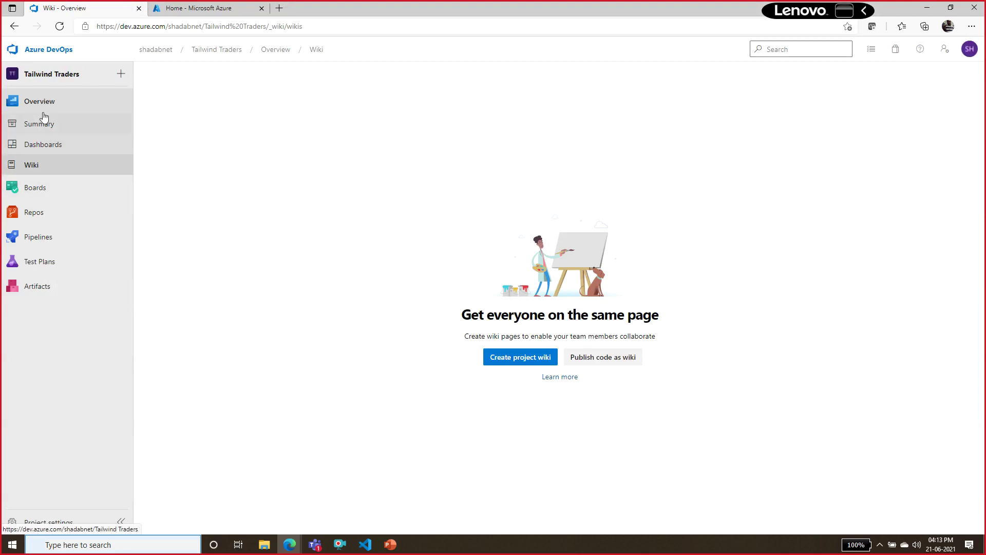
# Delete the Tailwind Traders project through the organization's project settings, confirming with its name, and go back to the organization's home page
pyautogui.click(50, 54)
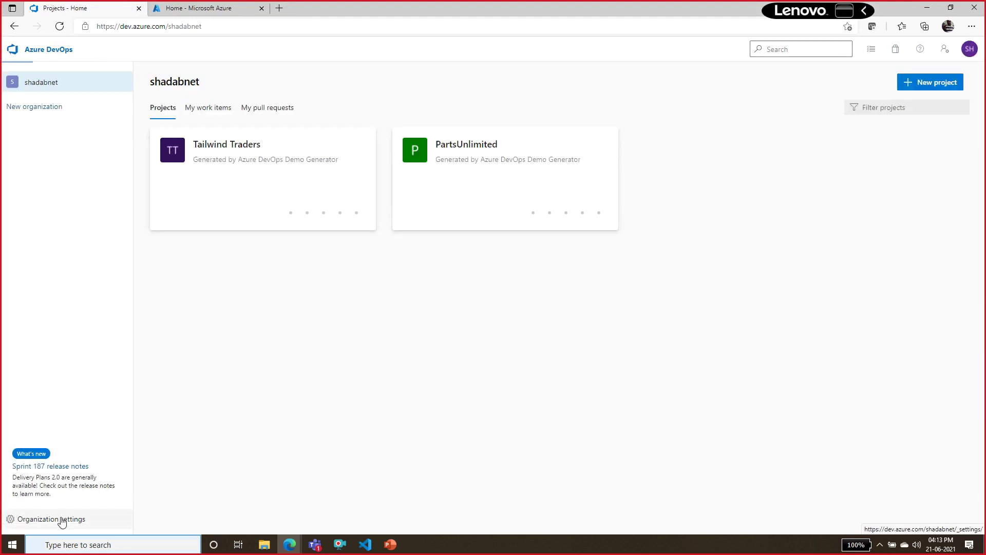
pyautogui.click(62, 522)
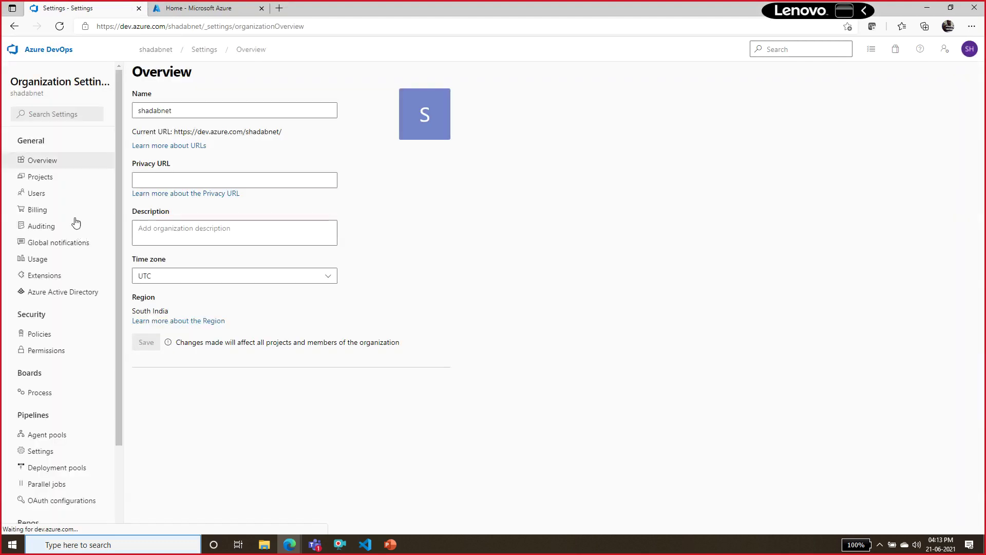
pyautogui.click(38, 180)
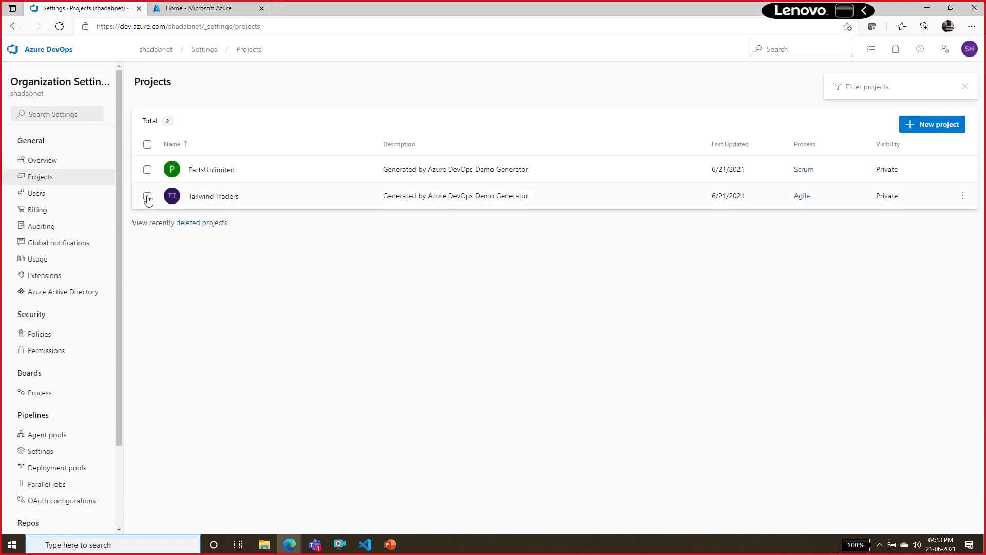
pyautogui.click(147, 197)
pyautogui.click(942, 124)
pyautogui.doubleClick(463, 304)
pyautogui.hotkey('ctrl', 'c')
pyautogui.click(440, 324)
pyautogui.hotkey('ctrl', 'v')
pyautogui.click(630, 349)
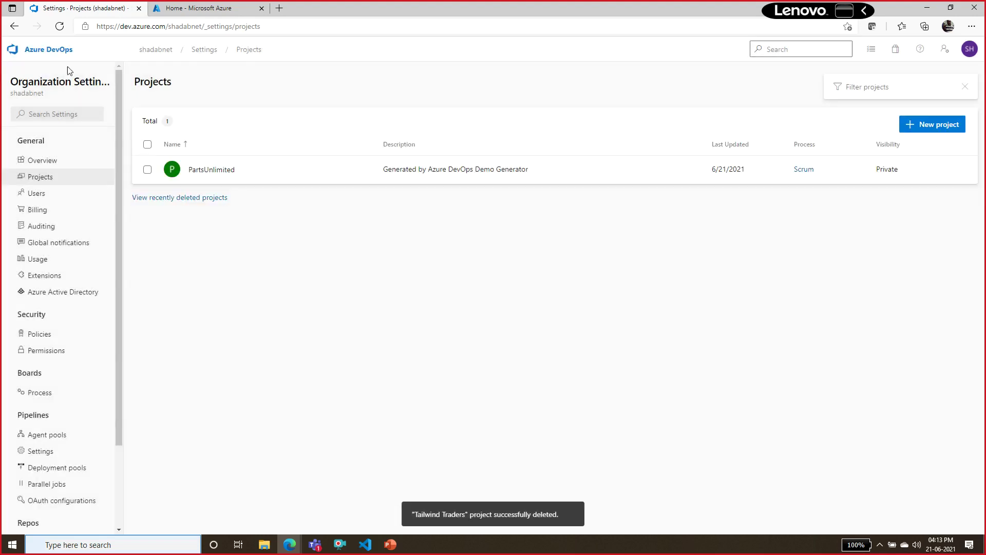
pyautogui.click(45, 49)
# Return to the Demo Generator form, select the Azure DevOps organization and name the new project Tailwind Traders
pyautogui.hotkey('alt', 'Tab')
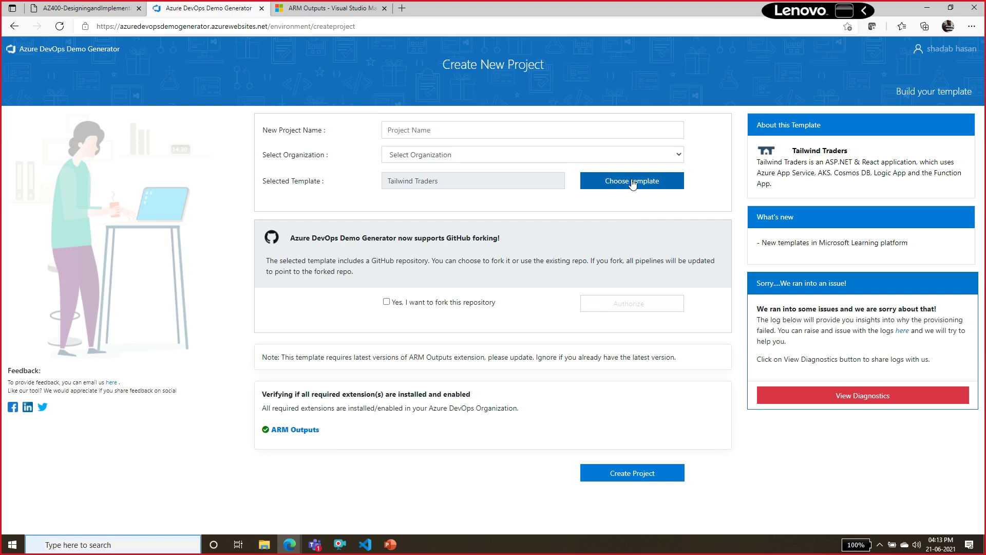
pyautogui.click(637, 155)
pyautogui.click(483, 182)
pyautogui.moveTo(457, 191); pyautogui.dragTo(351, 182)
pyautogui.click(431, 135)
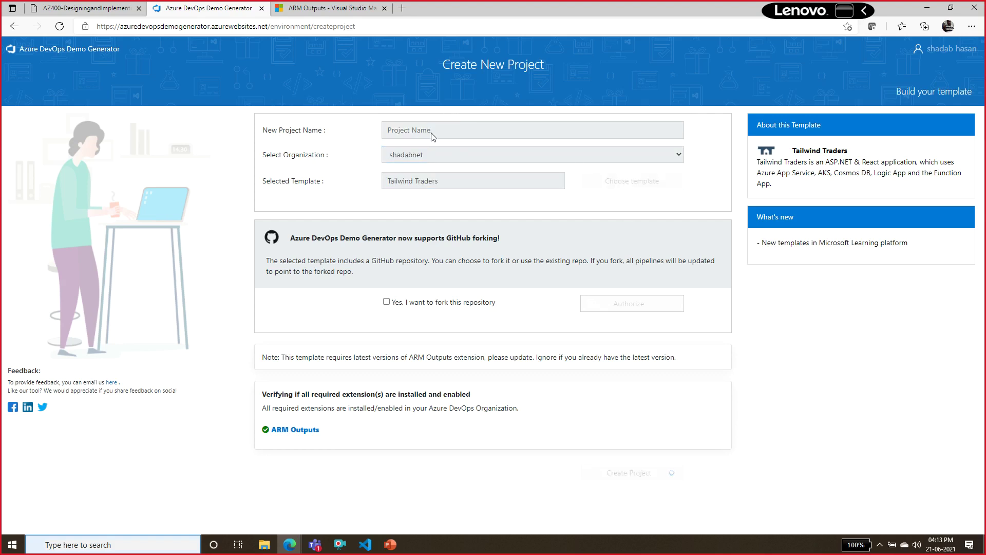
pyautogui.click(442, 132)
pyautogui.click(411, 179)
# Select the Tailwind Traders template from the General category and start creating the project again
pyautogui.click(624, 181)
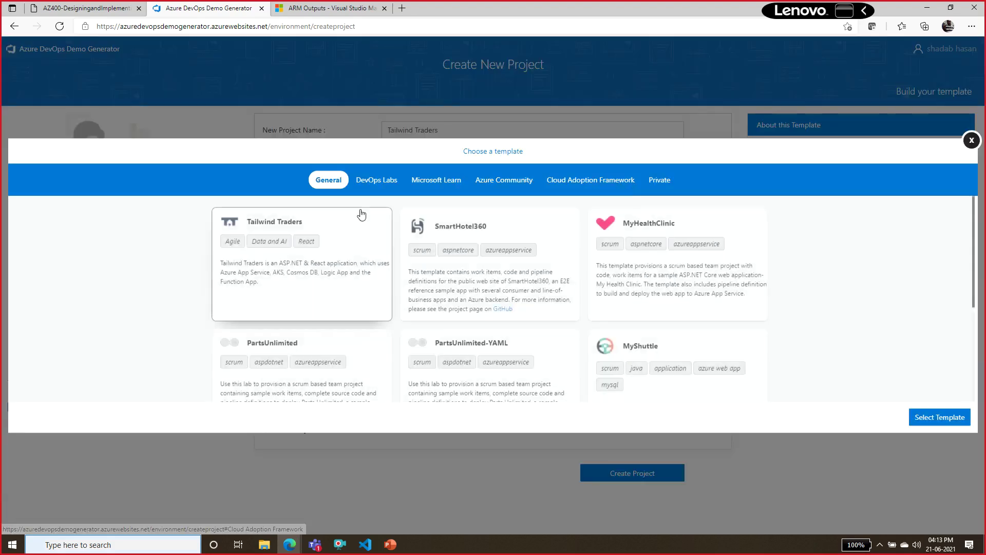
pyautogui.click(938, 418)
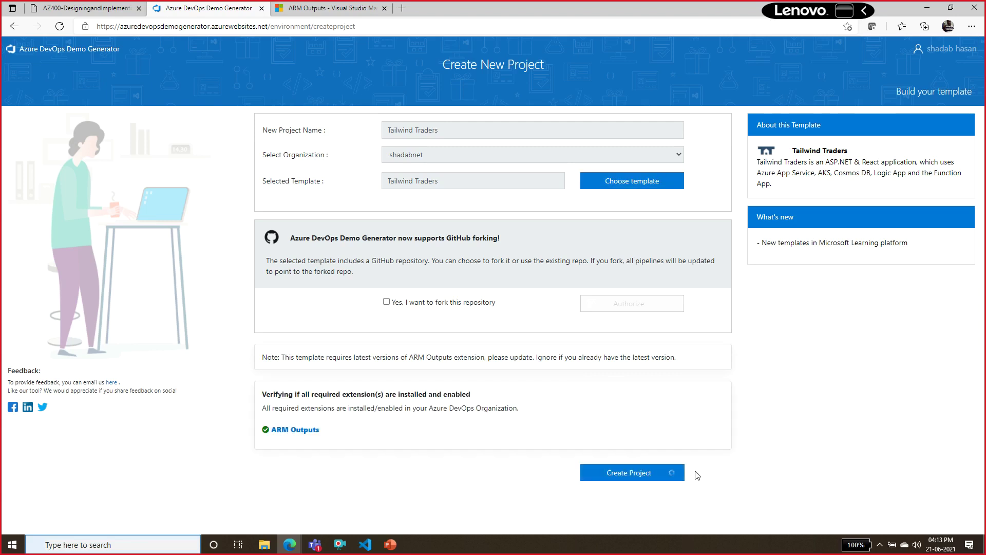
pyautogui.click(637, 478)
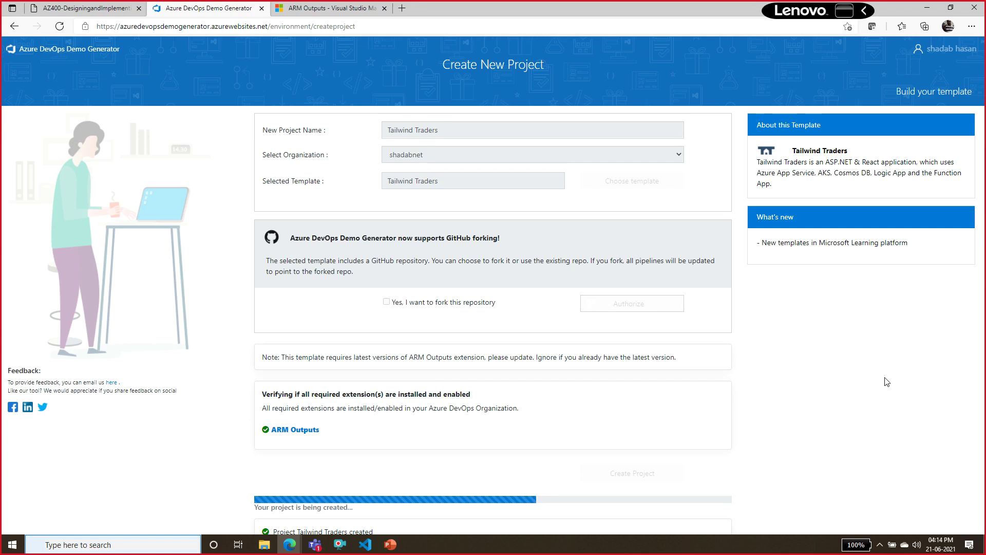
pyautogui.scroll(-1, 888, 381)
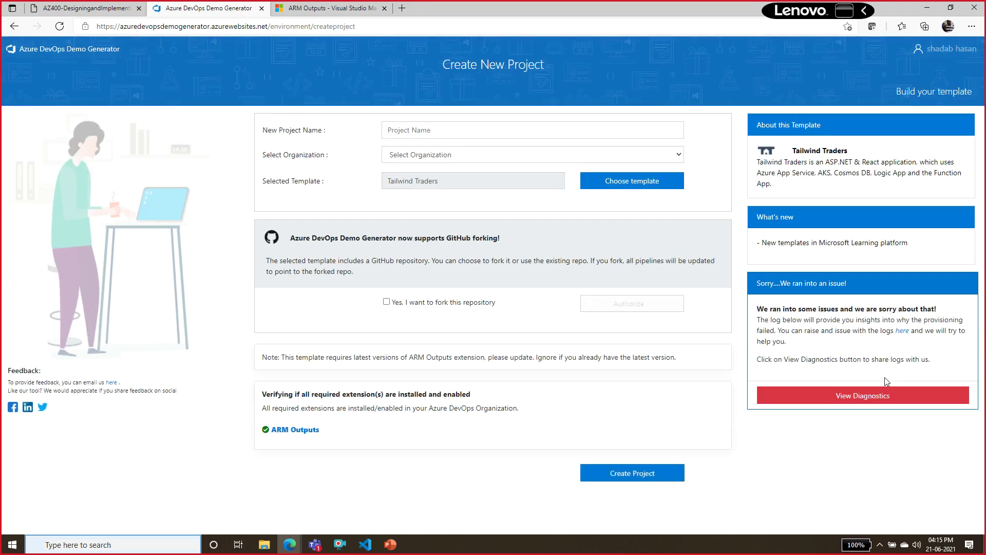
# Read the diagnostic log of the project creation and the note about the required ARM Outputs extension
pyautogui.click(857, 400)
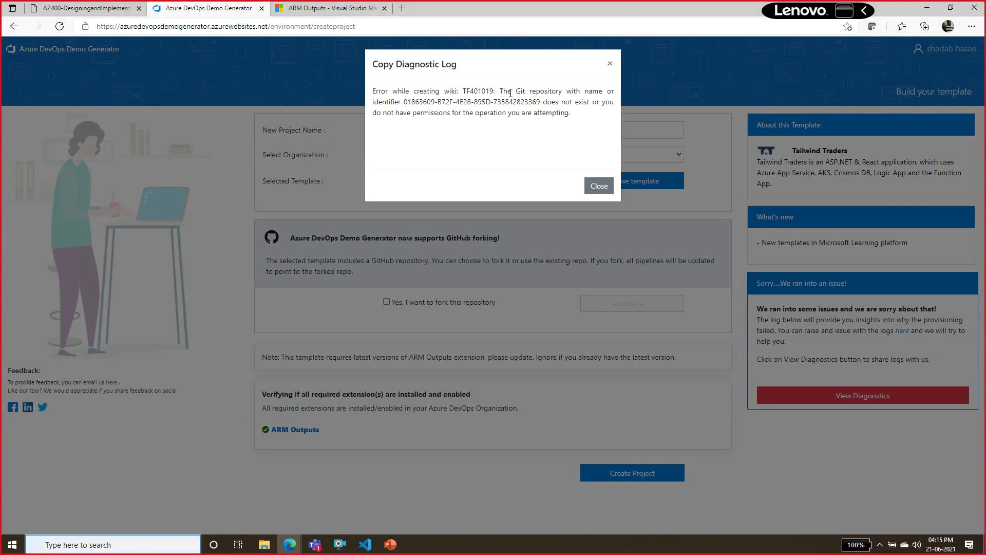
pyautogui.click(600, 186)
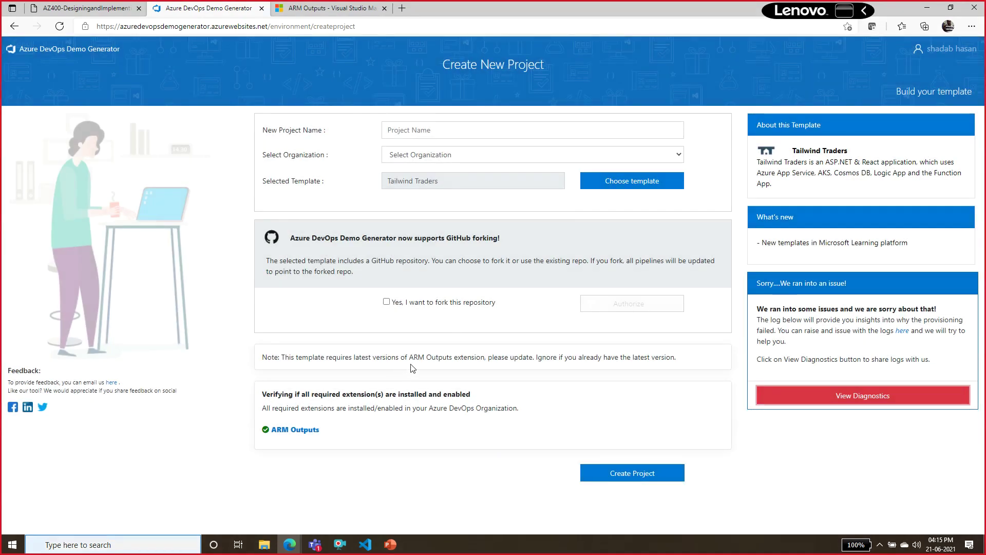
pyautogui.moveTo(411, 354); pyautogui.dragTo(453, 357)
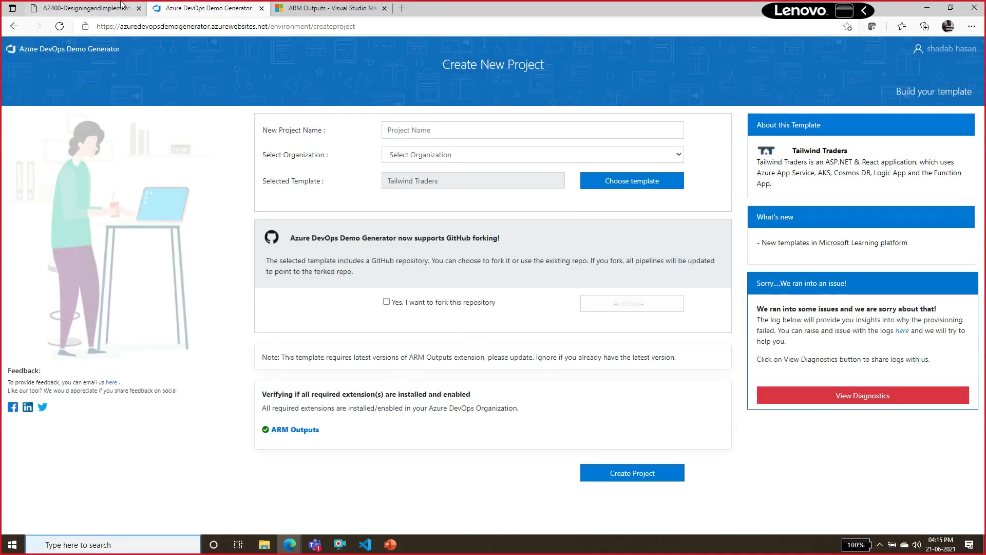
pyautogui.click(90, 7)
pyautogui.click(186, 7)
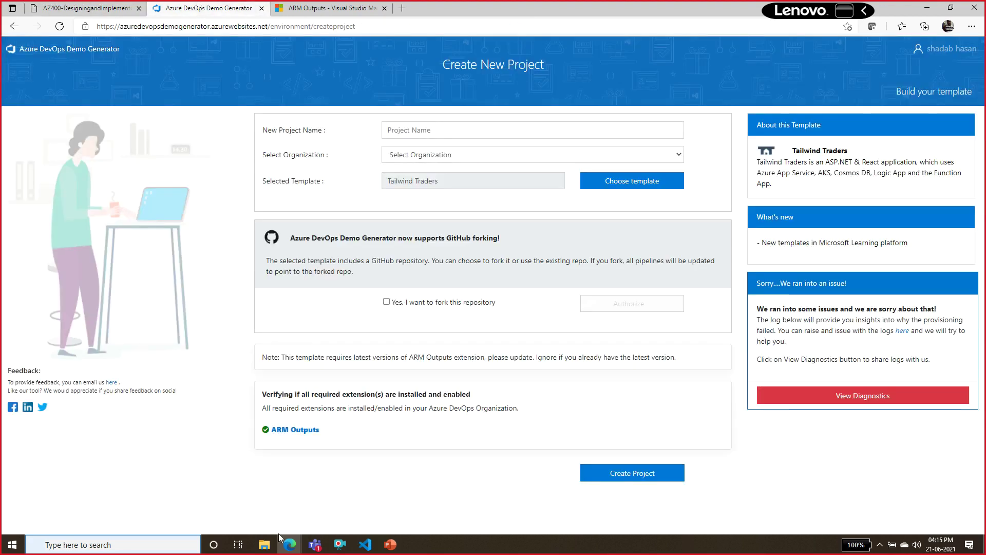
# Open the recreated Tailwind Traders project in Azure DevOps and examine its Wiki page
pyautogui.moveTo(286, 549)
pyautogui.click(233, 509)
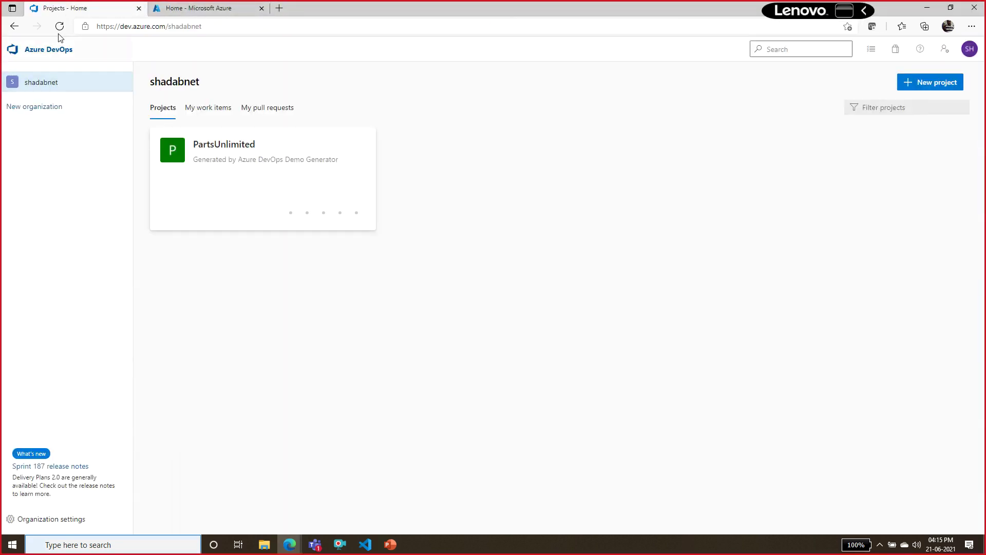
pyautogui.click(232, 313)
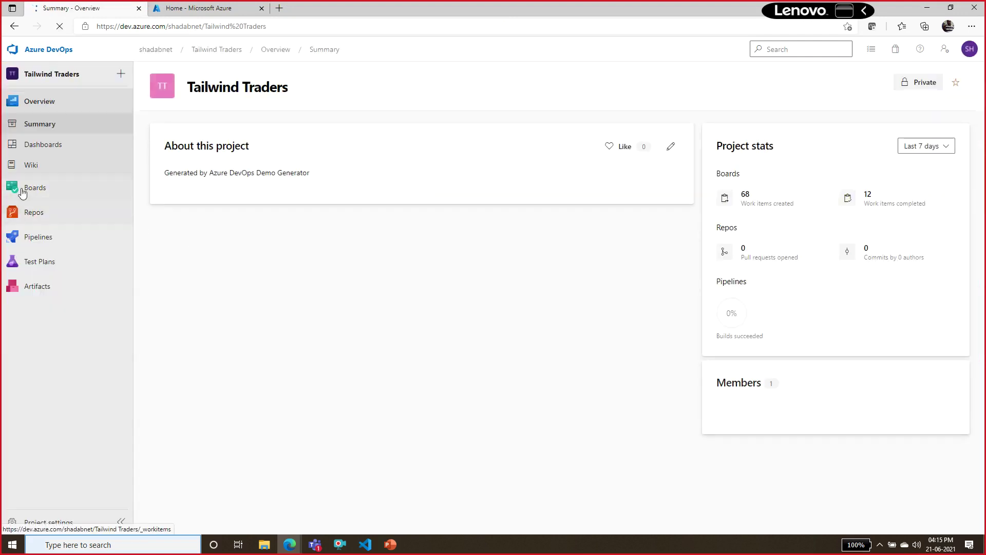
pyautogui.click(24, 174)
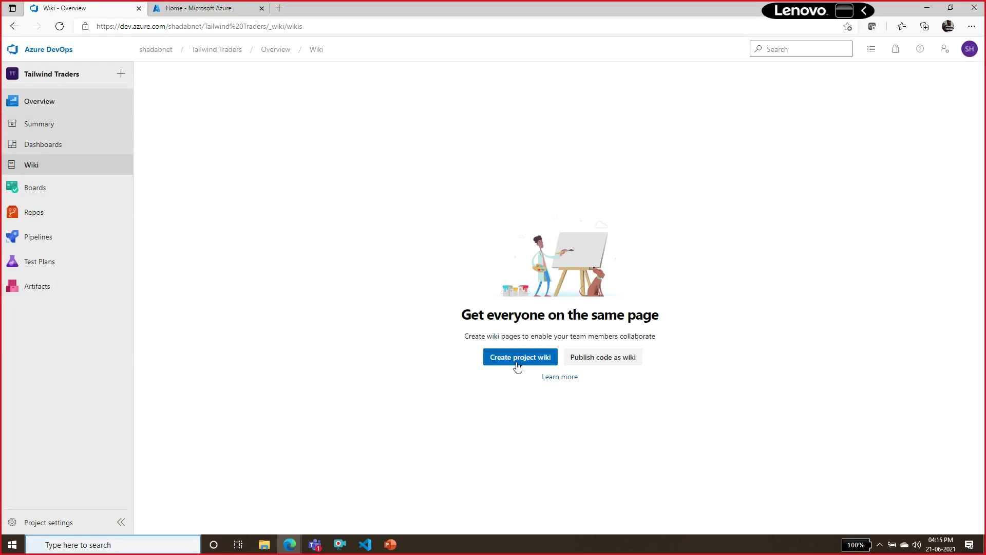
pyautogui.moveTo(513, 320); pyautogui.dragTo(629, 316)
pyautogui.click(633, 315)
pyautogui.moveTo(526, 316); pyautogui.dragTo(573, 316)
pyautogui.click(573, 315)
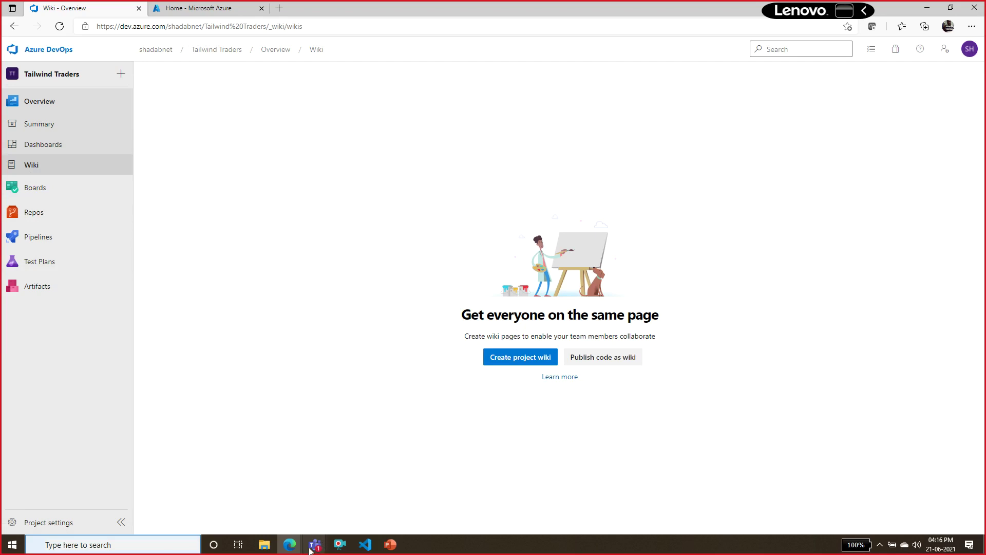
# Return to the AZ-400 lab instructions and review the Exercise 0 steps for configuring the team project
pyautogui.click(289, 544)
pyautogui.click(248, 504)
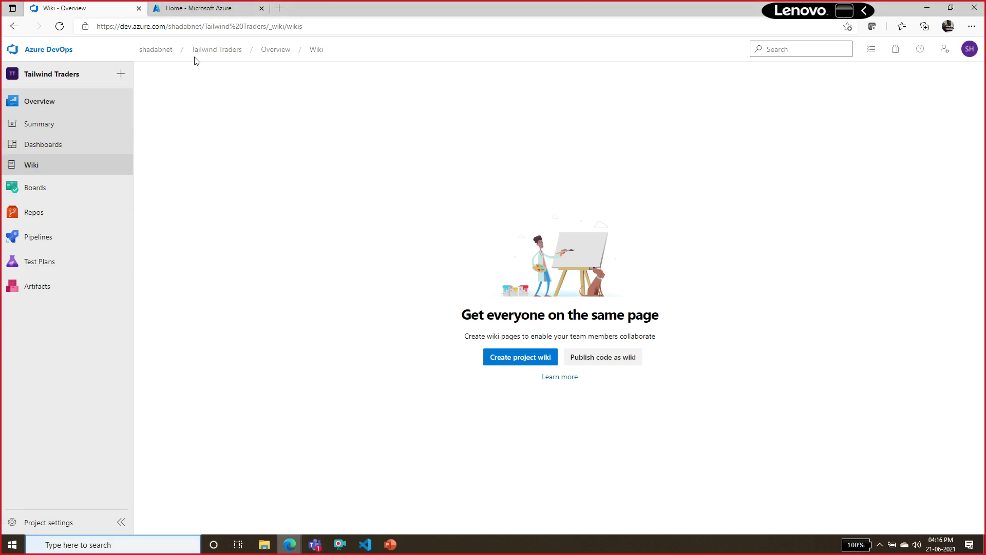
pyautogui.click(205, 8)
pyautogui.click(290, 543)
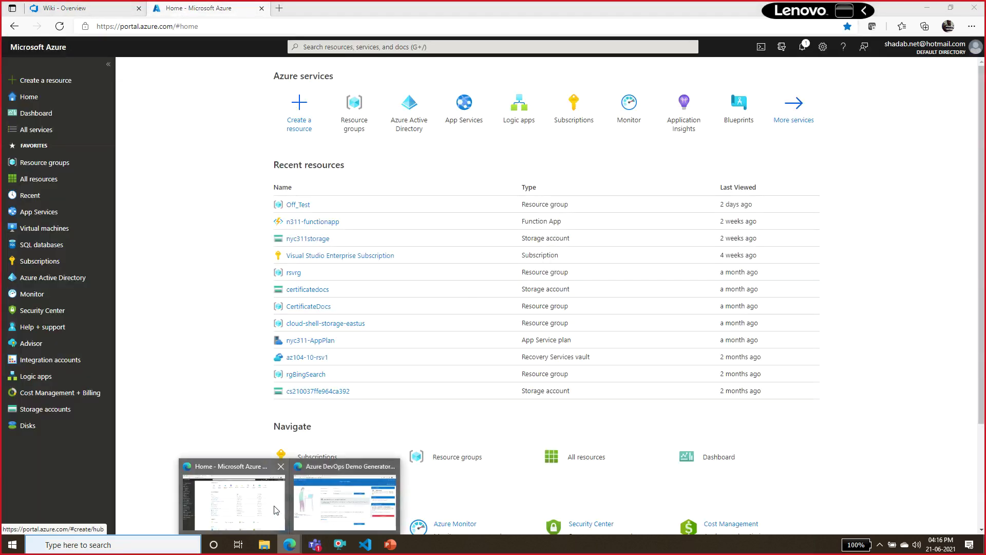
pyautogui.click(329, 496)
pyautogui.click(83, 7)
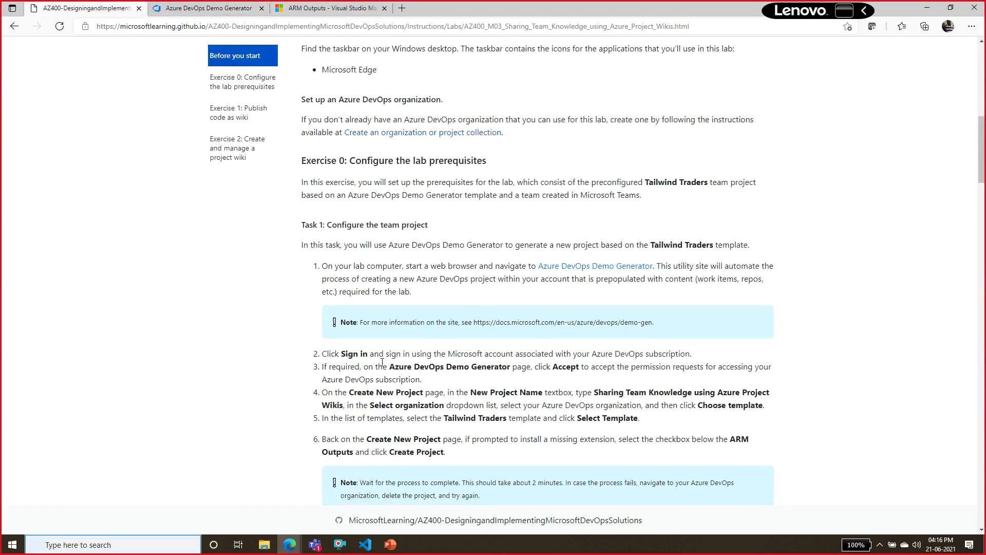
# Read the rest of Exercise 0 and the first Exercise 1 Task 1 steps on reviewing the wiki and the TailwindTraders-Website repo
pyautogui.moveTo(382, 363); pyautogui.dragTo(454, 417)
pyautogui.moveTo(981, 130); pyautogui.dragTo(982, 179)
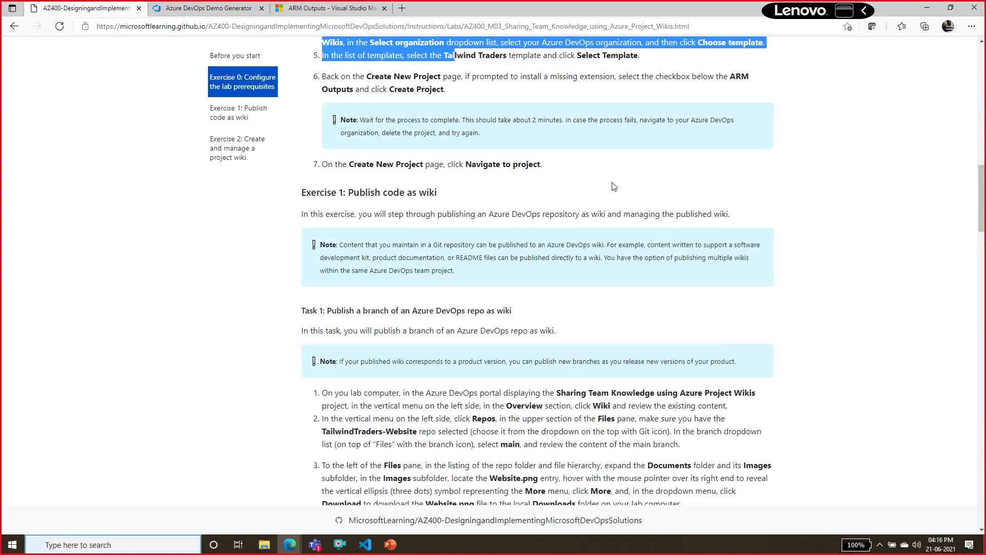
pyautogui.click(434, 207)
pyautogui.moveTo(351, 193); pyautogui.dragTo(436, 197)
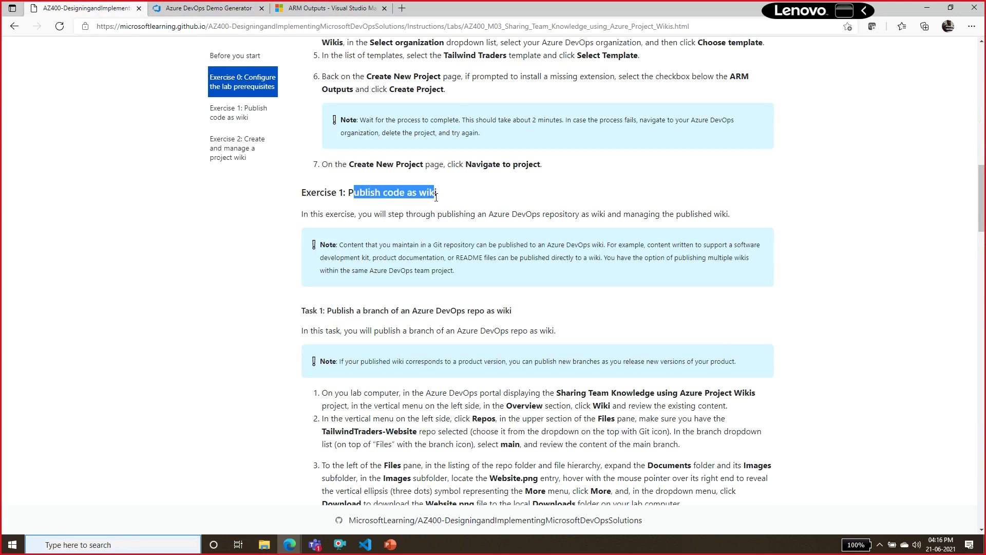
pyautogui.moveTo(551, 394); pyautogui.dragTo(610, 434)
pyautogui.click(662, 461)
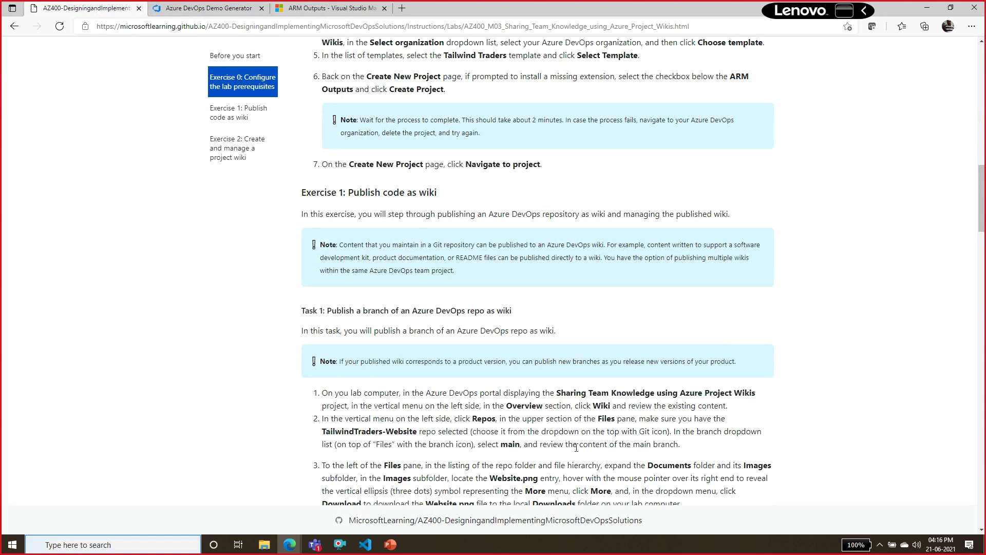
pyautogui.tripleClick(476, 415)
pyautogui.click(486, 422)
pyautogui.moveTo(472, 421); pyautogui.dragTo(534, 432)
pyautogui.moveTo(557, 393); pyautogui.dragTo(544, 406)
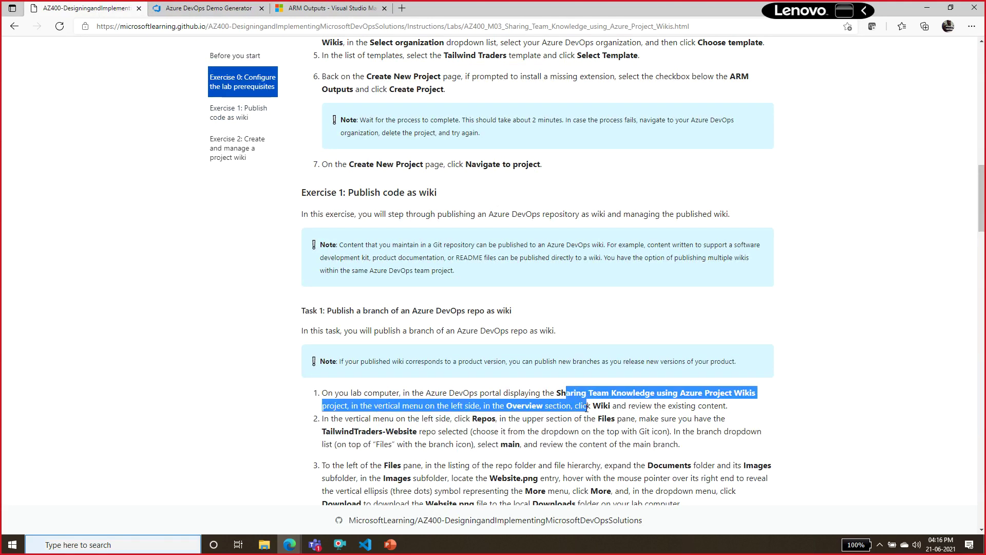
pyautogui.click(472, 420)
pyautogui.moveTo(471, 420); pyautogui.dragTo(491, 444)
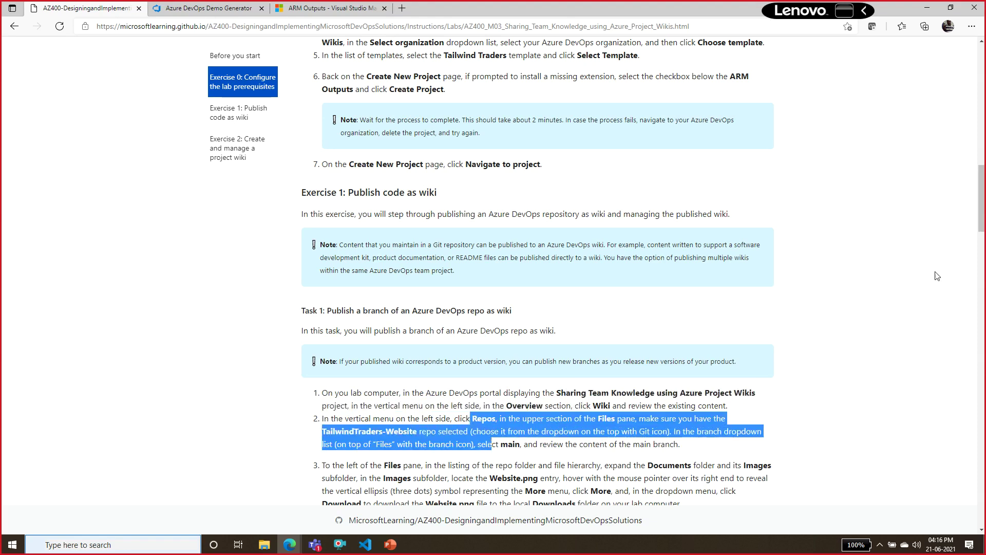
# Read the instructions for downloading Website.png and the repository, branch and folder settings for publishing code as a wiki
pyautogui.scroll(-3, 982, 231)
pyautogui.moveTo(483, 341); pyautogui.dragTo(528, 342)
pyautogui.scroll(-3, 981, 251)
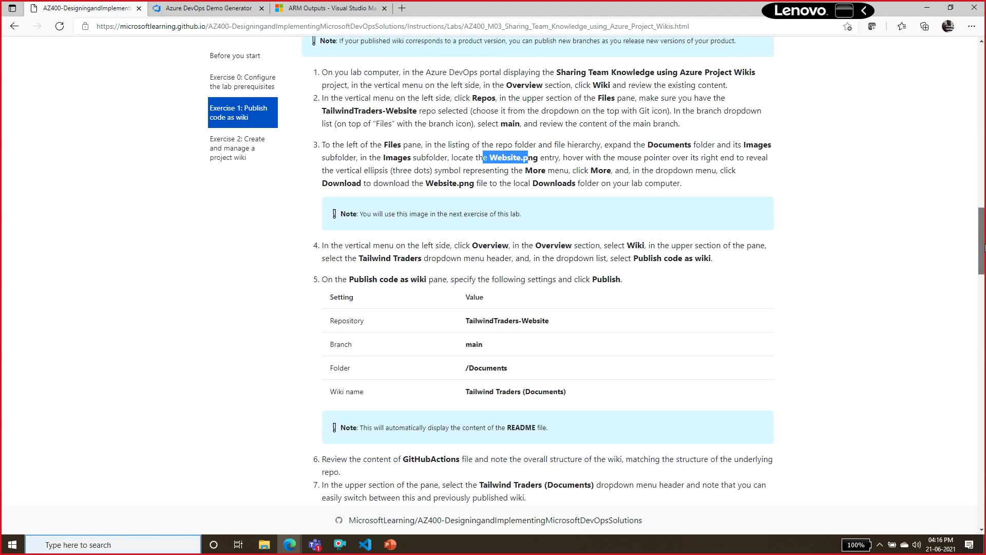
pyautogui.moveTo(337, 318); pyautogui.dragTo(591, 378)
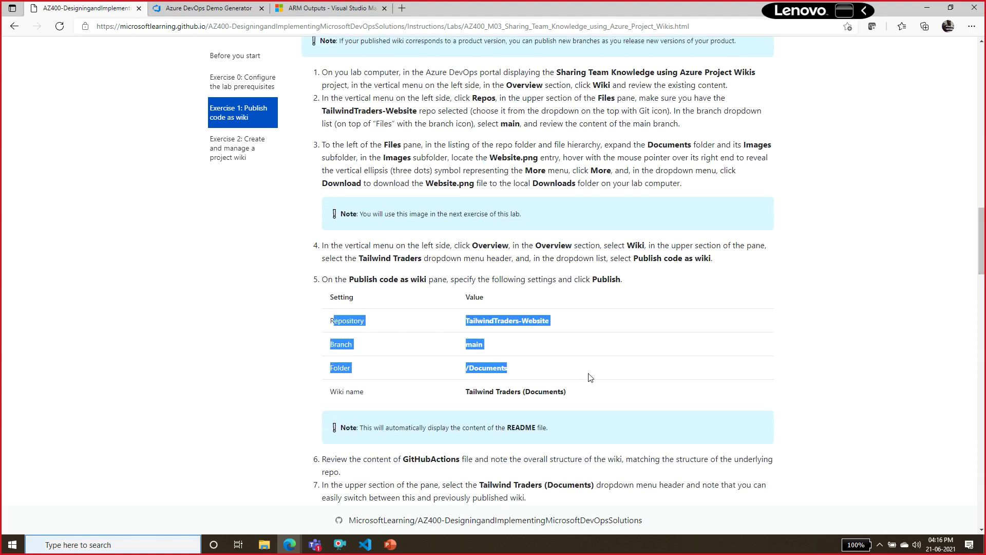
pyautogui.click(577, 383)
pyautogui.moveTo(518, 369); pyautogui.dragTo(329, 380)
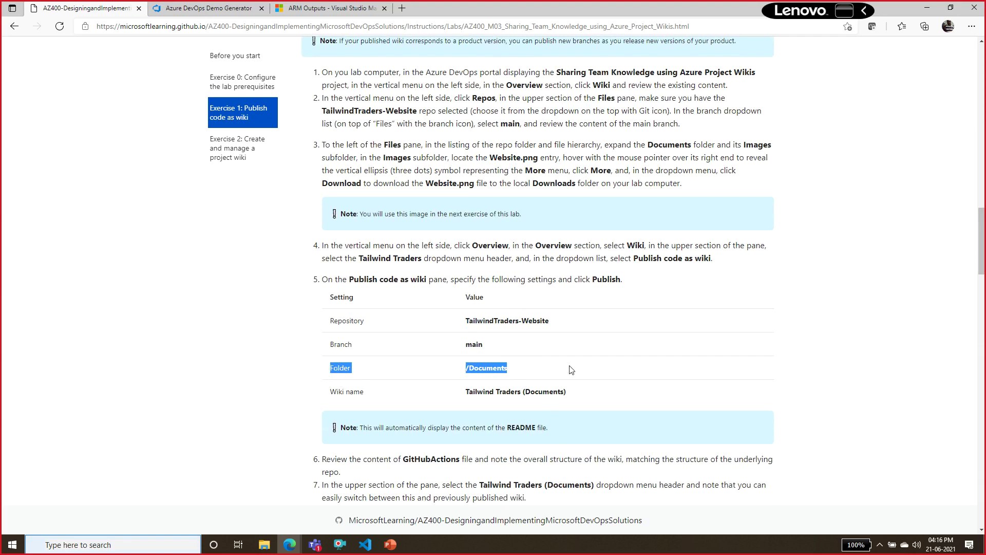
# Review the Exercise 1 Task 2 instructions on managing published wiki content with the .order file and GitHubActions.md
pyautogui.moveTo(982, 243); pyautogui.dragTo(984, 279)
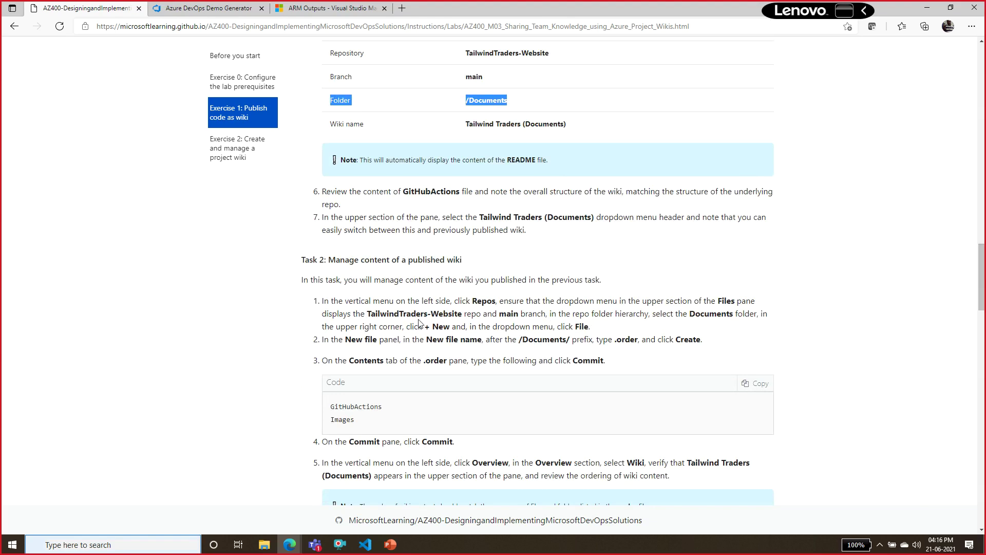
pyautogui.moveTo(450, 327); pyautogui.dragTo(819, 364)
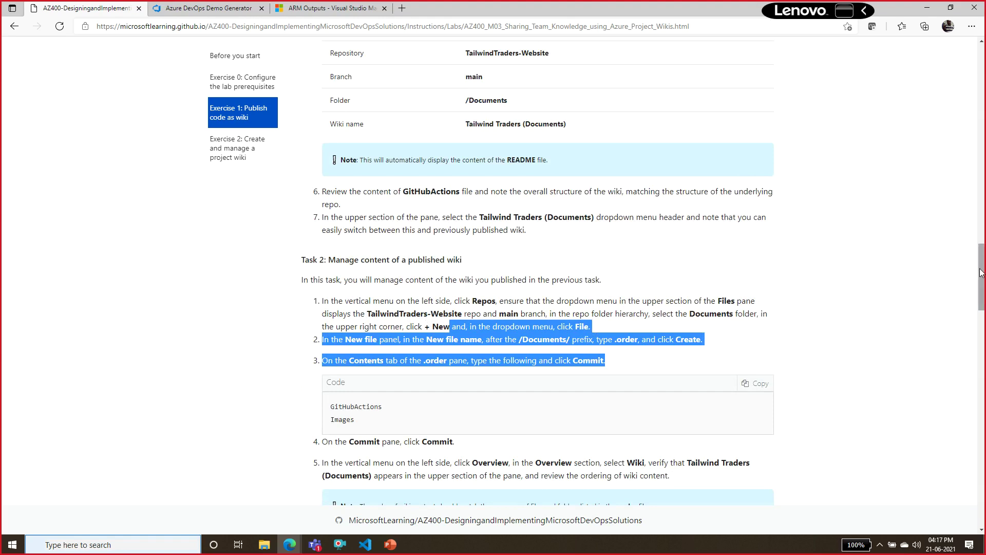
pyautogui.scroll(-5, 980, 306)
pyautogui.scroll(-6, 980, 306)
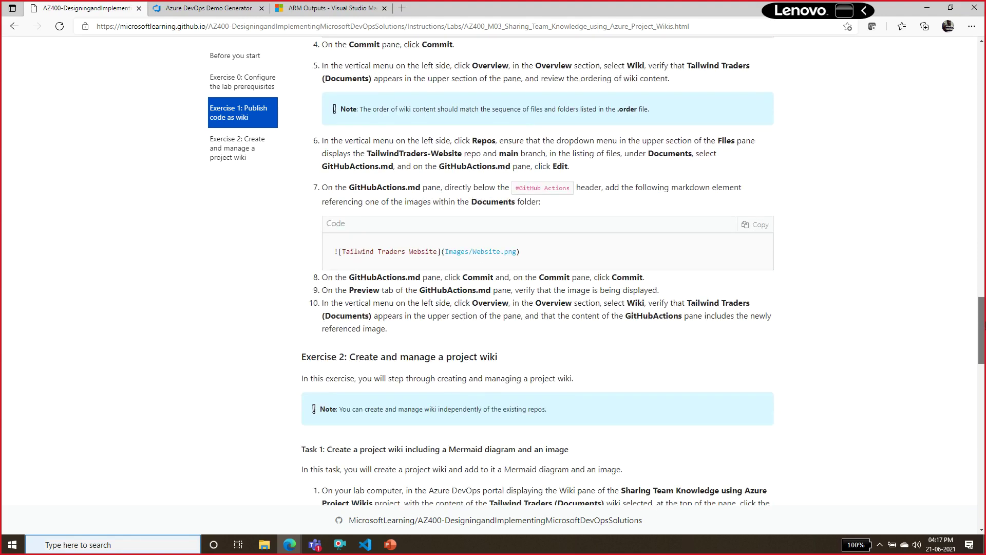
# Skim Exercise 2 on creating a project wiki with a Mermaid diagram and an image, and on managing it
pyautogui.scroll(-2, 980, 305)
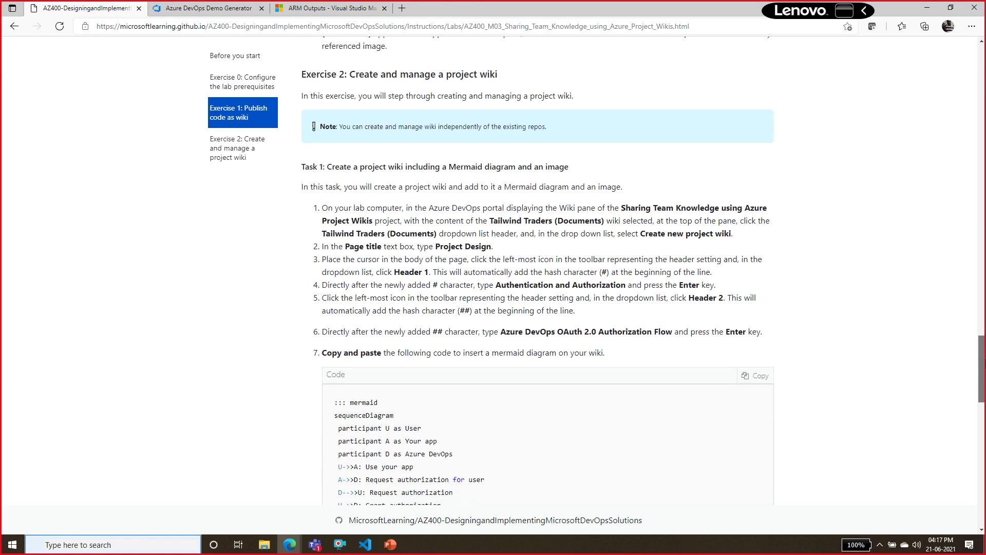
pyautogui.scroll(-5, 649, 339)
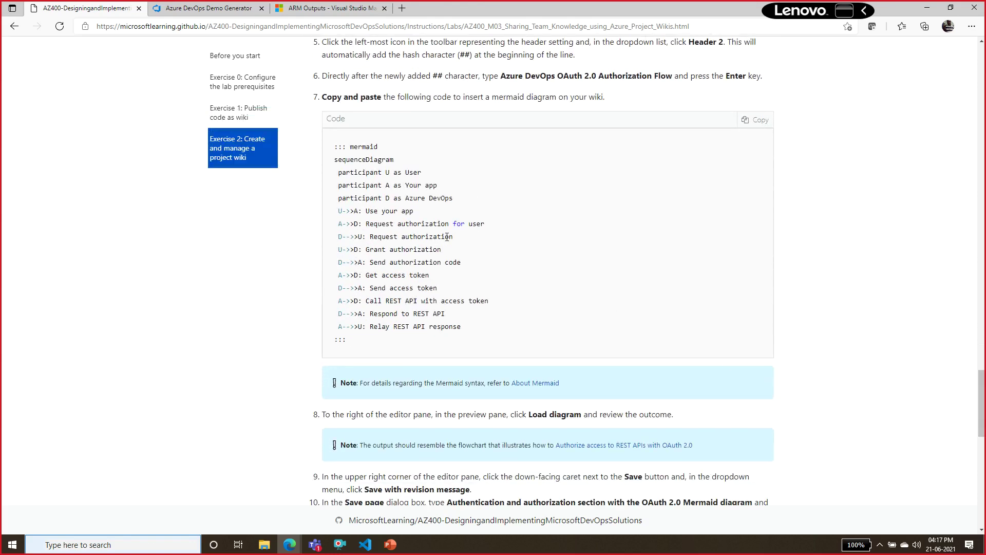
pyautogui.scroll(-7, 982, 403)
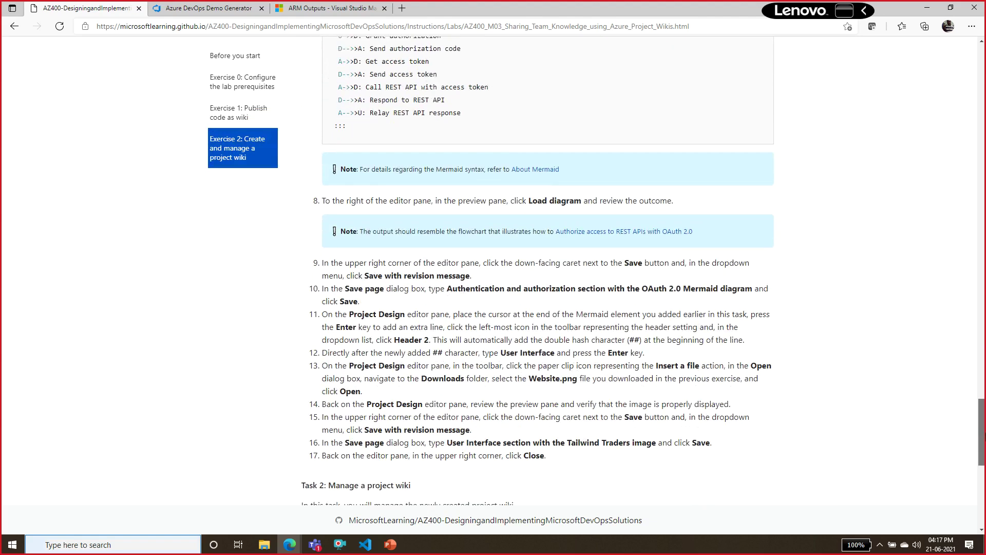
pyautogui.scroll(-1, 981, 403)
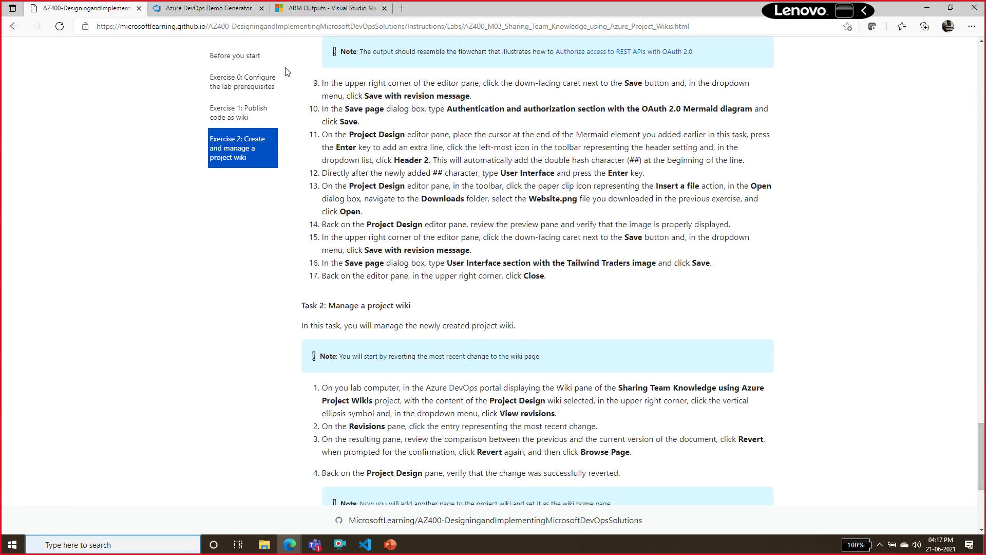
# Switch to the Azure DevOps window showing the Tailwind Traders wiki and create a project wiki
pyautogui.click(237, 6)
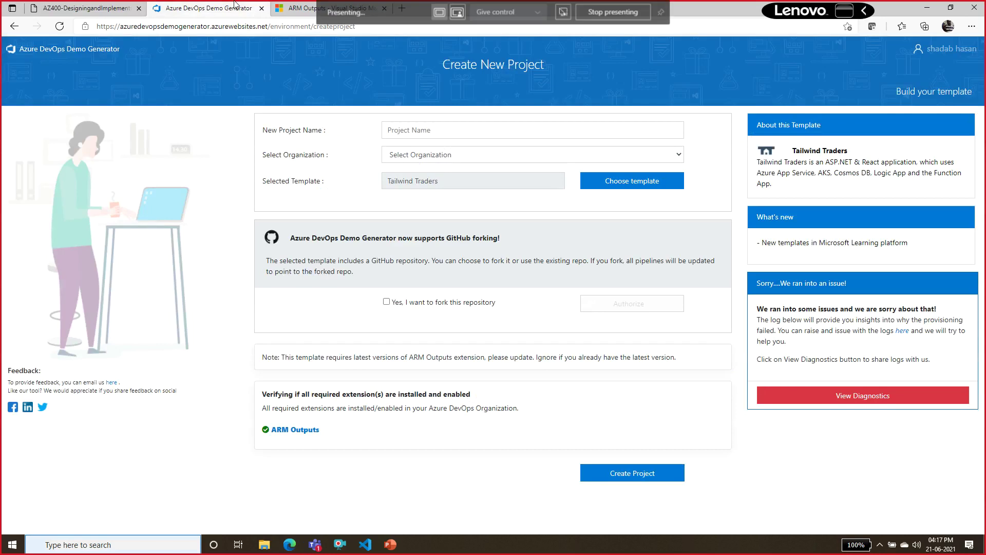
pyautogui.hotkey('alt', 'Tab')
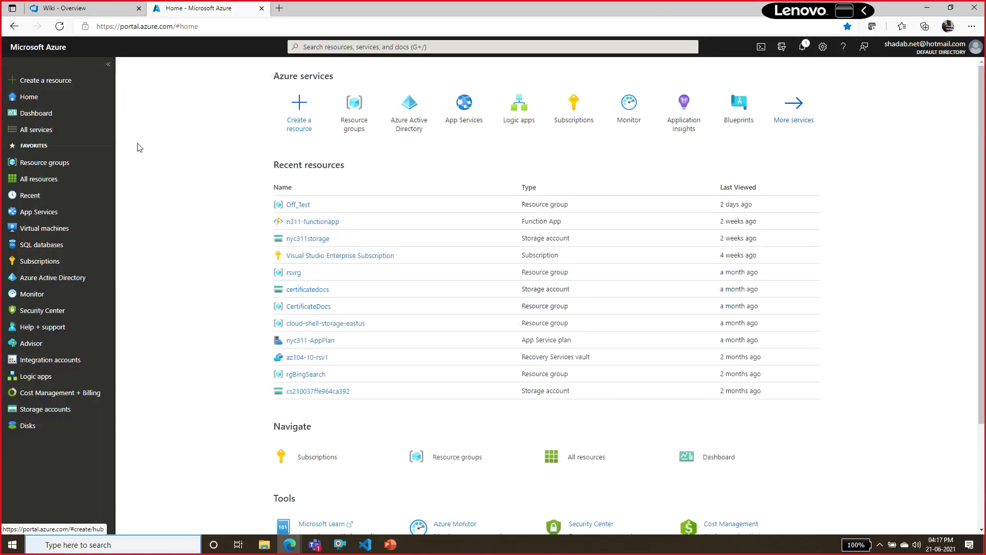
pyautogui.click(103, 9)
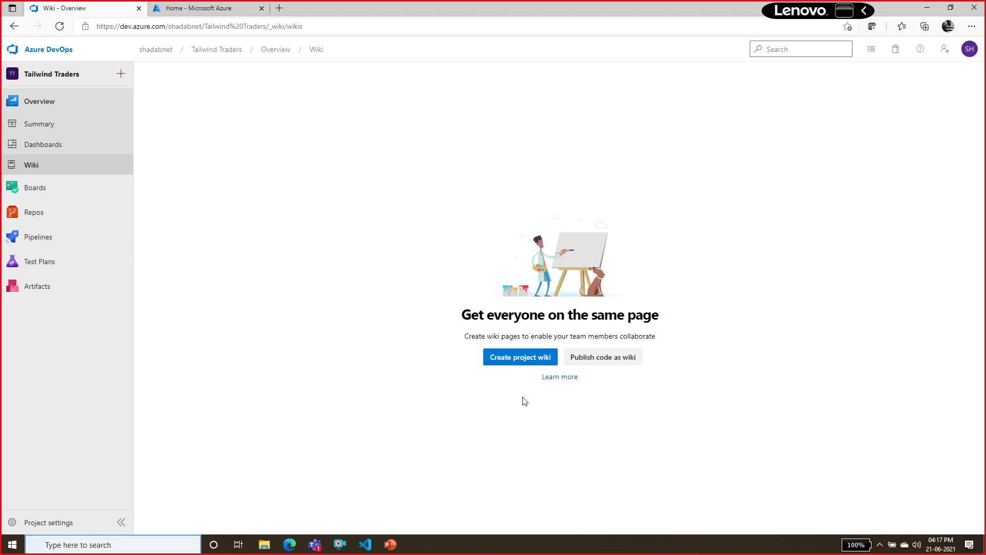
pyautogui.click(510, 366)
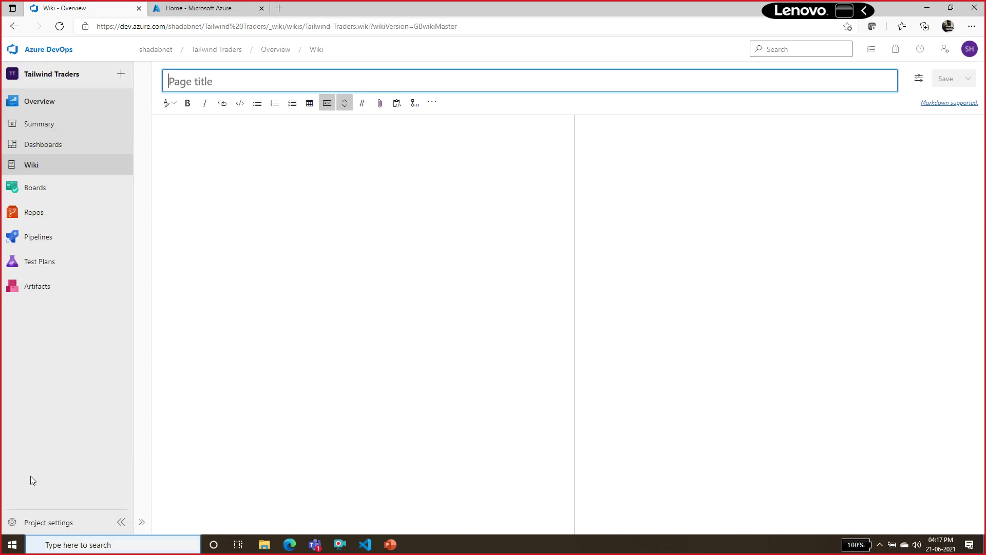
# Open the PartsUnlimited project's wiki and examine its Key Features, Getting Started and Development Environment pages
pyautogui.click(38, 47)
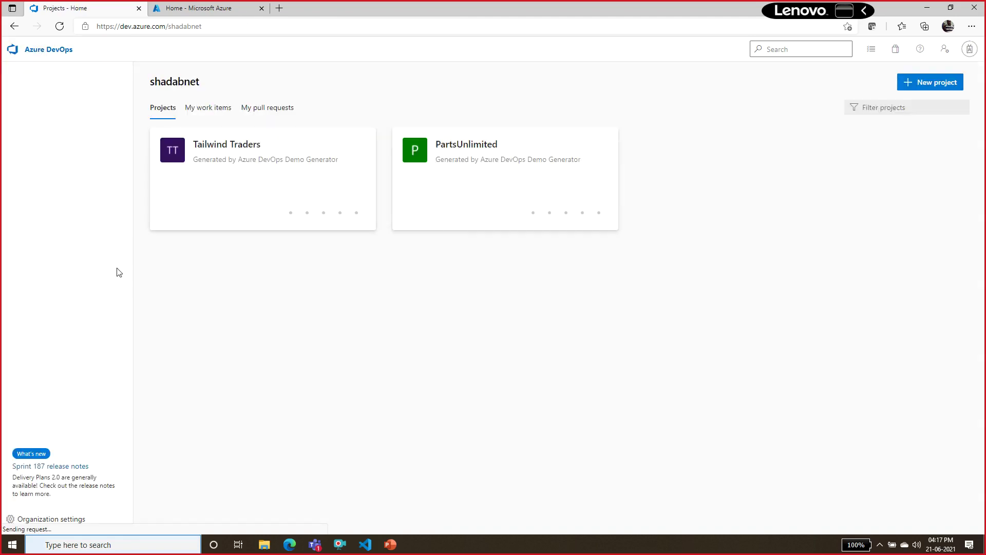
pyautogui.click(493, 203)
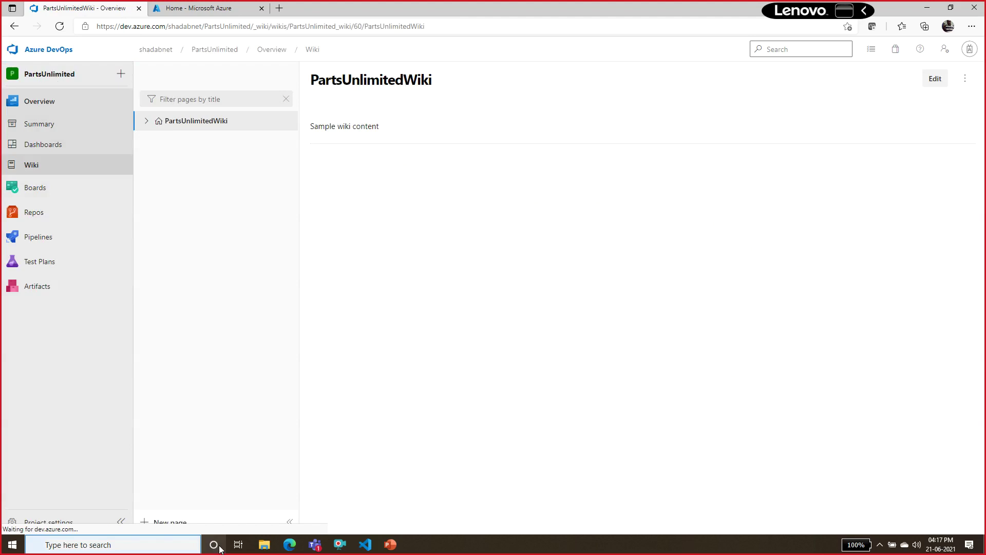
pyautogui.click(146, 122)
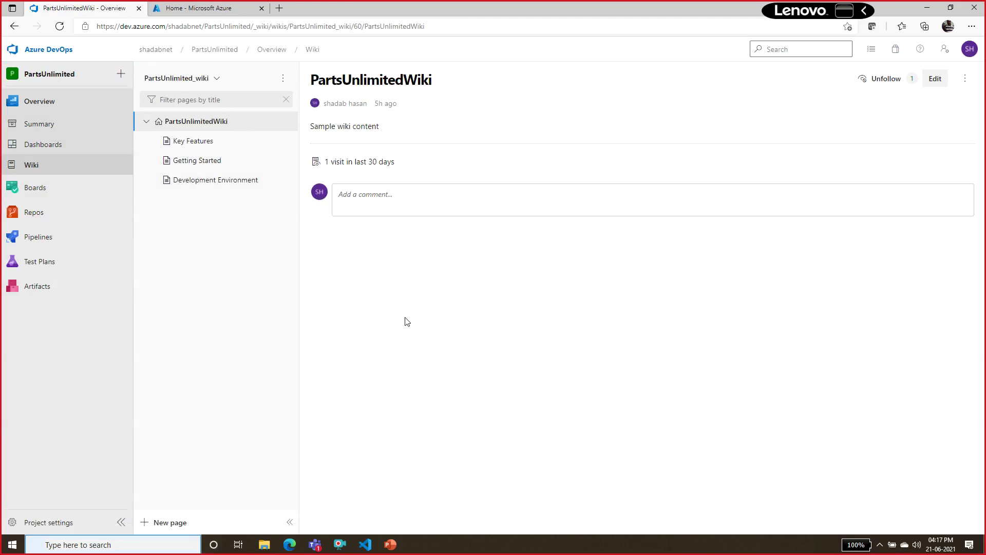
pyautogui.click(188, 142)
pyautogui.click(201, 163)
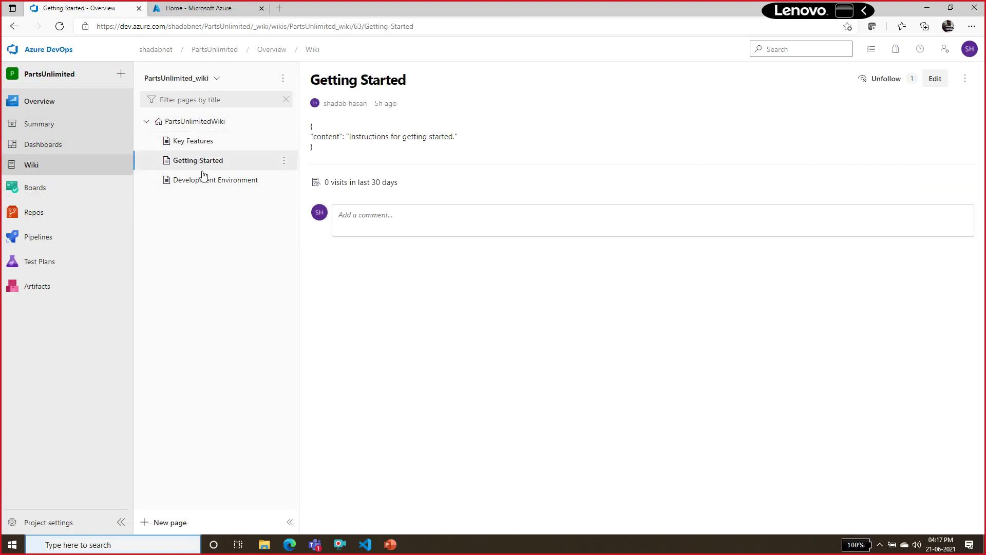
pyautogui.click(205, 182)
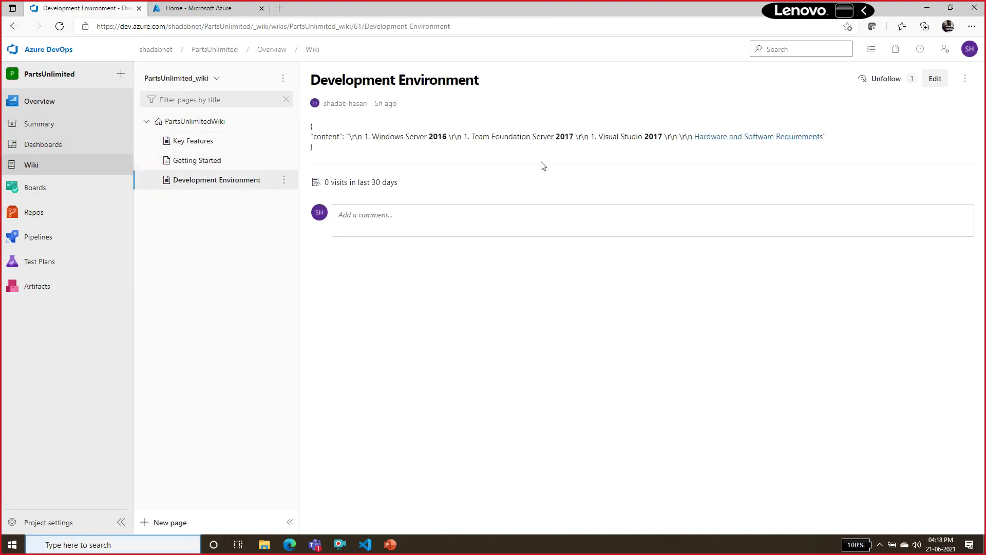
# Return to the Tailwind Traders project's wiki and title the new page Home
pyautogui.click(50, 53)
pyautogui.click(498, 156)
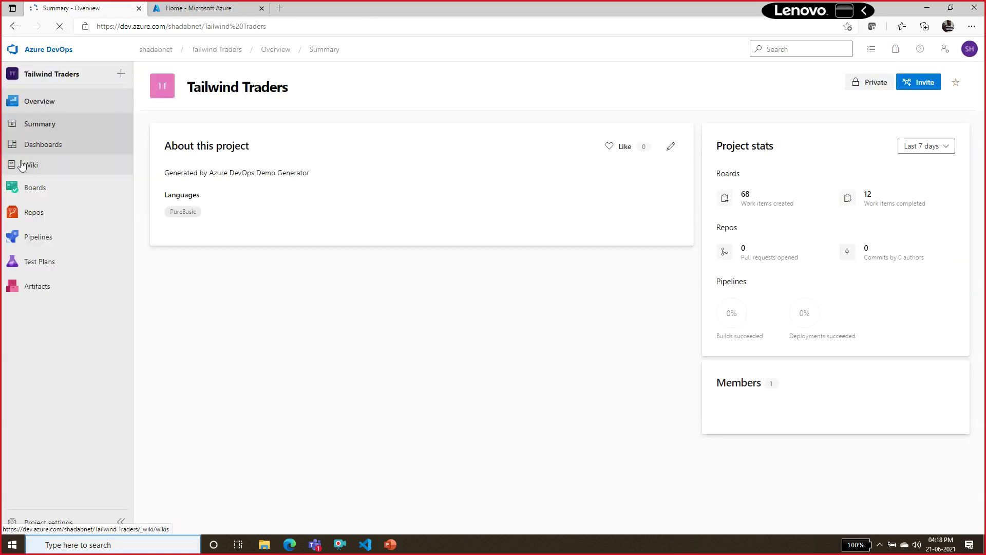
pyautogui.click(30, 165)
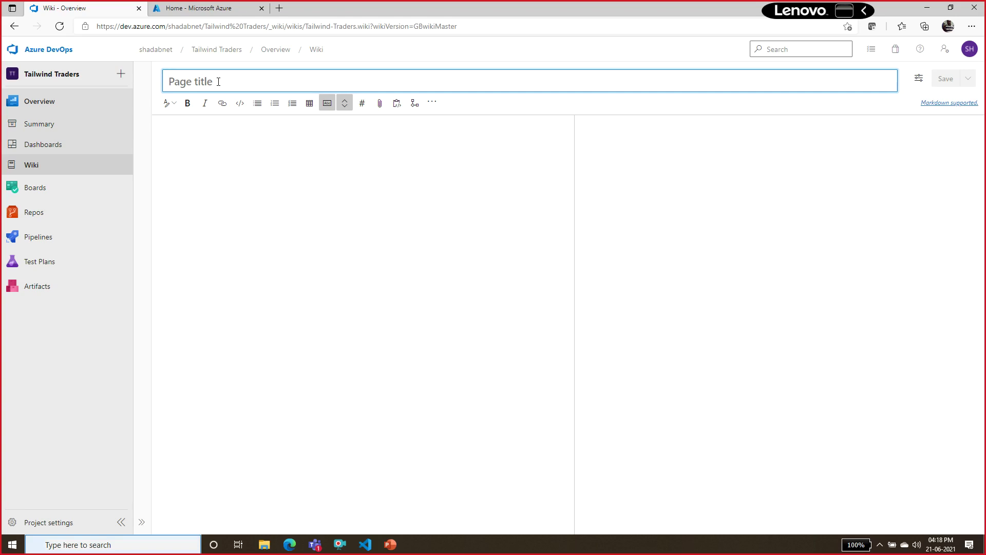
pyautogui.write('Home')
# Write 'Welcome to "our" project' as the Home page's content, save the page and close the editor
pyautogui.click(199, 232)
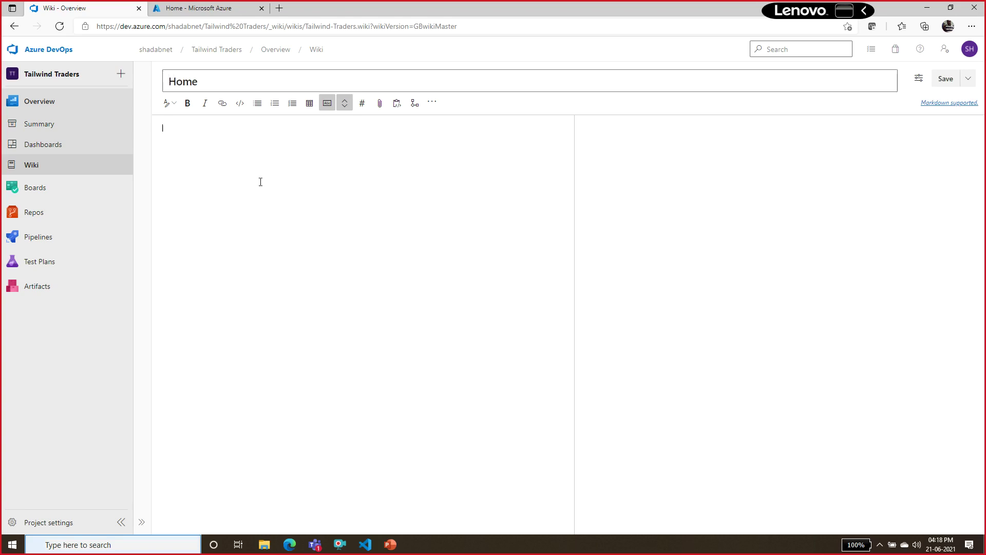
pyautogui.write('Wlecon')
pyautogui.press('BackSpace')
pyautogui.press('BackSpace')
pyautogui.press('BackSpace')
pyautogui.write('elecome')
pyautogui.press('BackSpace')
pyautogui.press('BackSpace')
pyautogui.press('BackSpace')
pyautogui.press('BackSpace')
pyautogui.press('BackSpace')
pyautogui.press('BackSpace')
pyautogui.write('lcome to "ous')
pyautogui.press('BackSpace')
pyautogui.write('r" project')
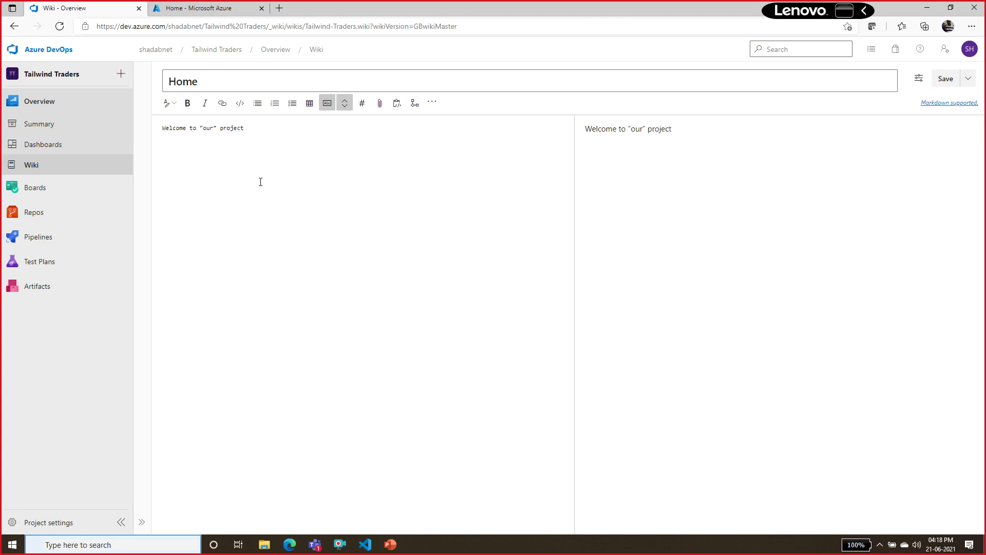
pyautogui.click(937, 79)
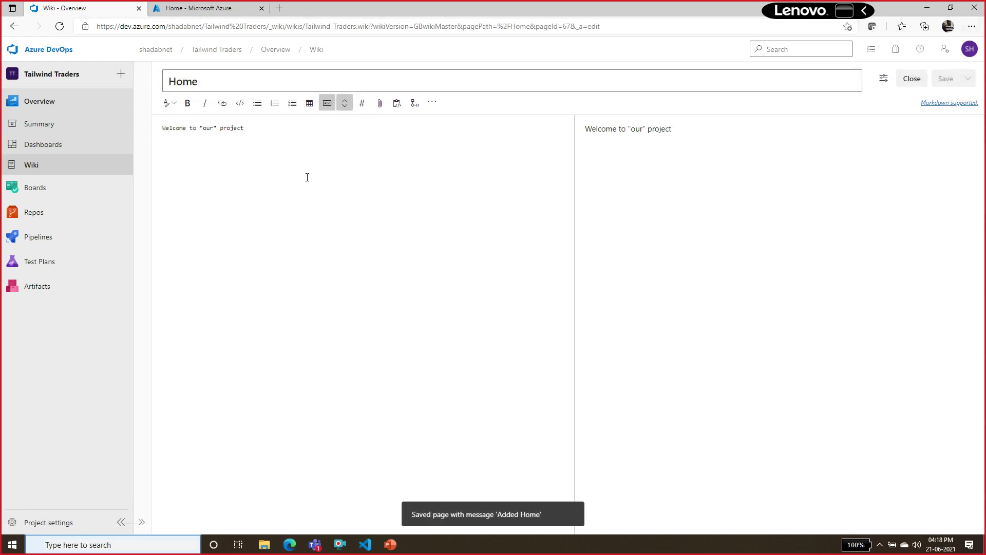
pyautogui.click(912, 78)
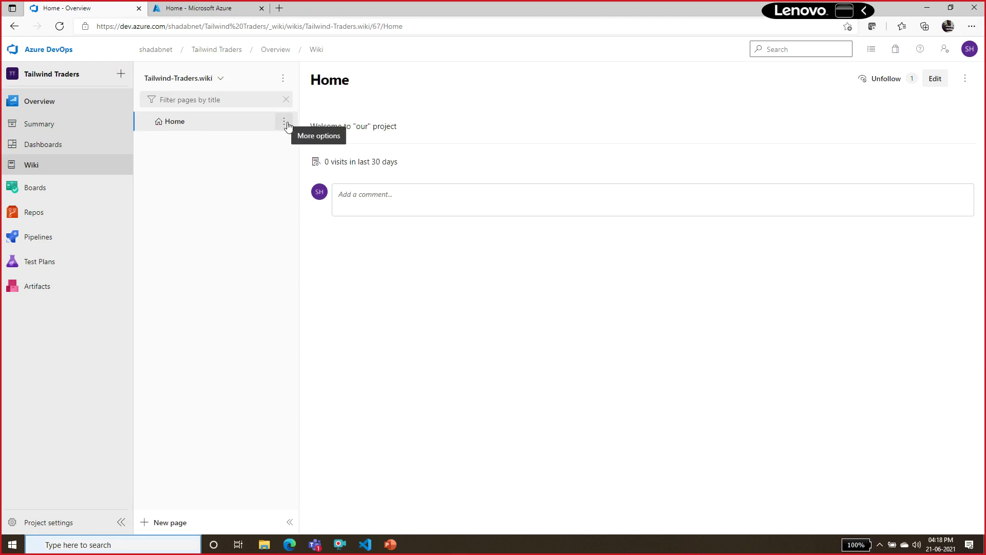
# Review the group and user permissions in the Tailwind-Traders.wiki security settings, then close them
pyautogui.click(283, 80)
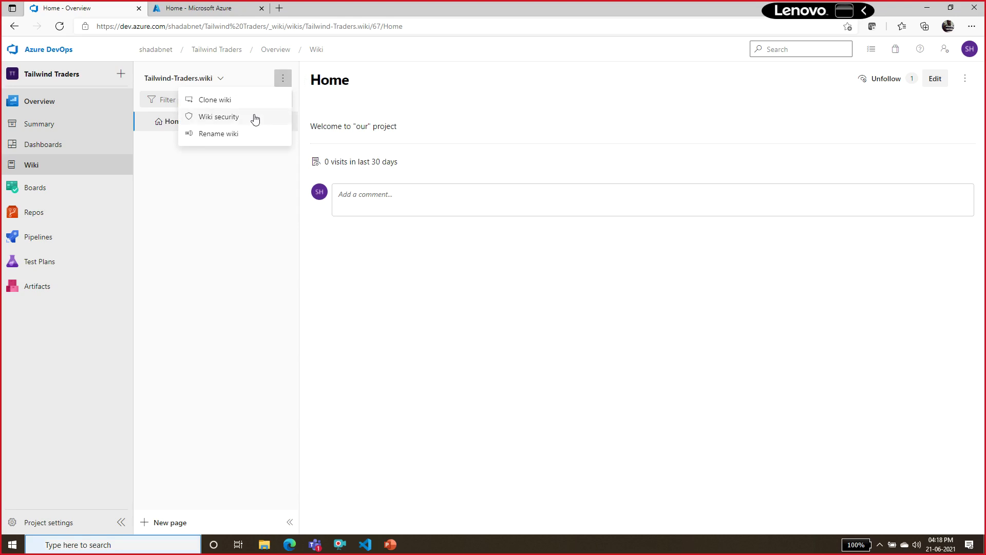
pyautogui.click(256, 119)
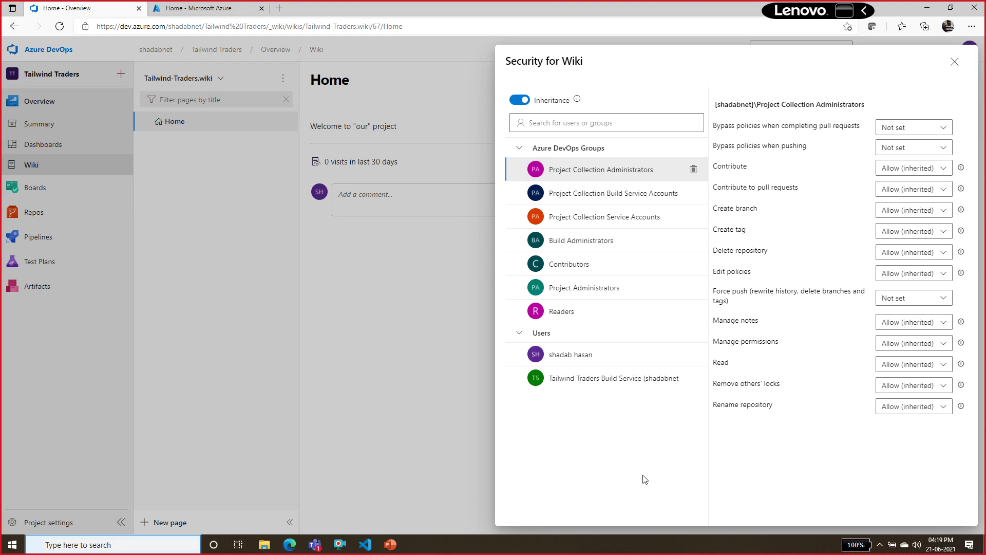
pyautogui.click(954, 61)
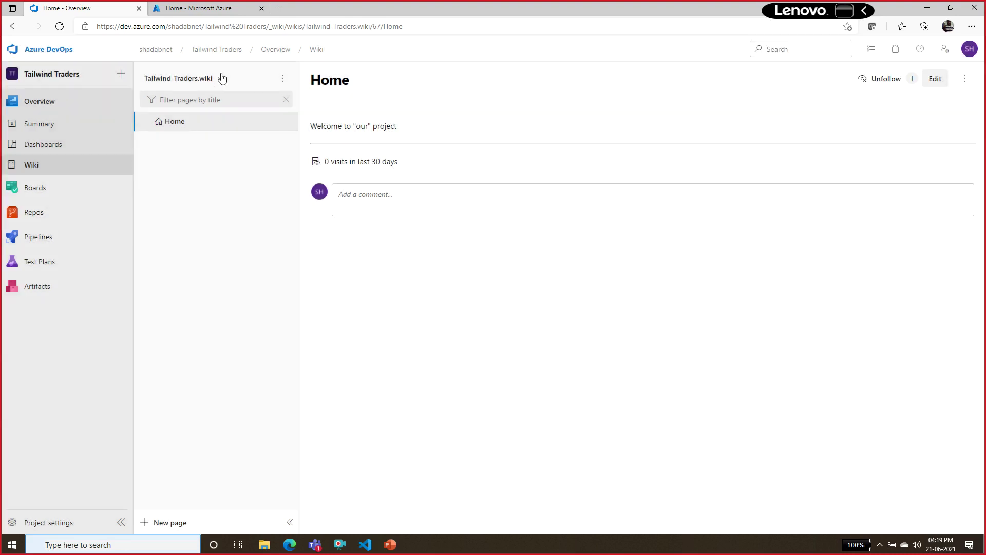
# Add a sub-page under the Home page and title it "Getting started"
pyautogui.click(284, 121)
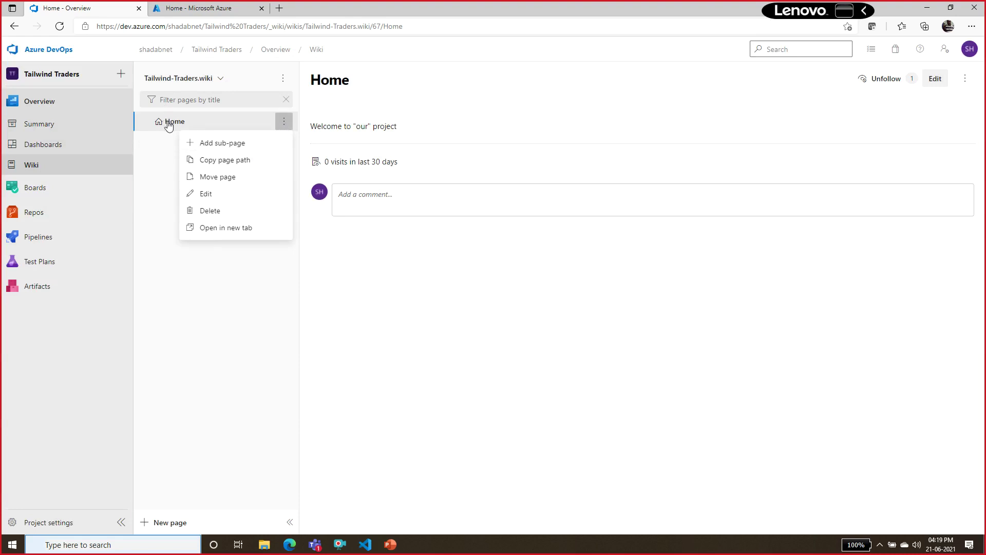
pyautogui.click(252, 144)
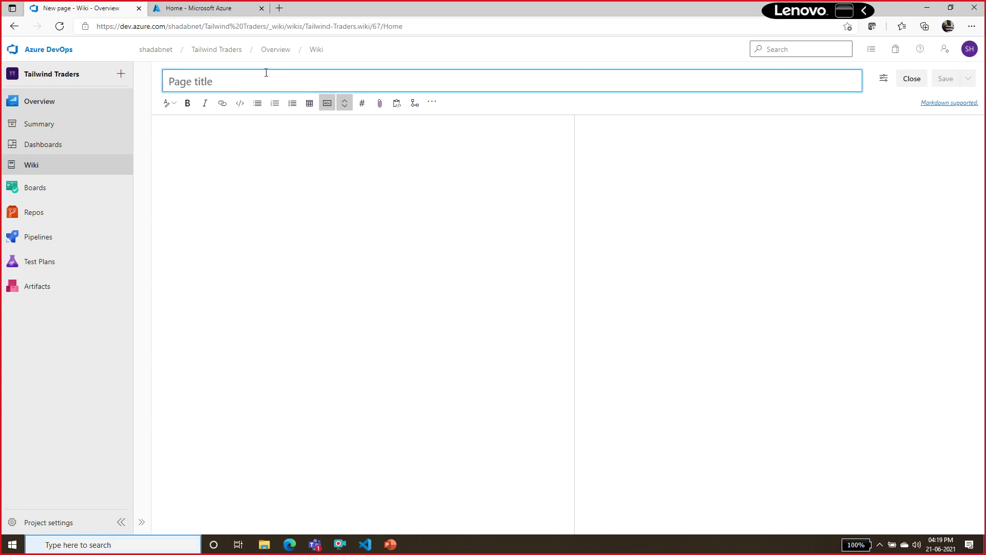
pyautogui.write('Getting started')
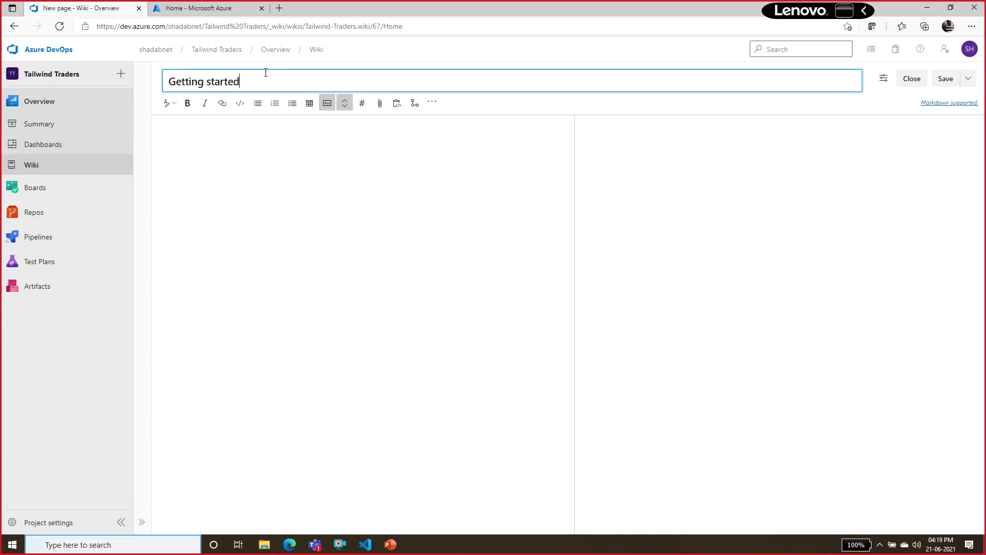
# Write "Instructions for getting started" as the Getting started page's content with correct spelling, save the page and close the editor
pyautogui.click(312, 254)
pyautogui.write('Instuctions for geting sta')
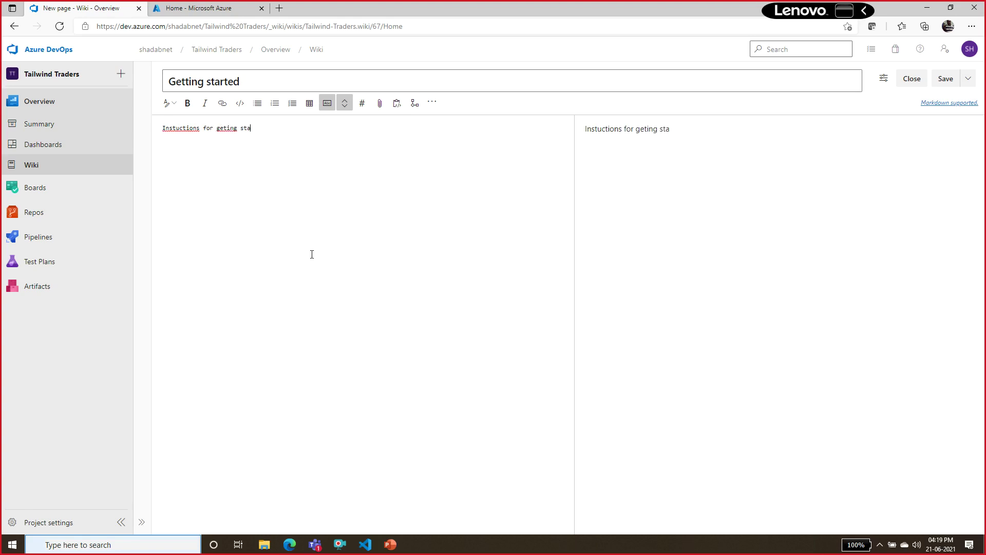
pyautogui.write('arted')
pyautogui.rightClick(181, 126)
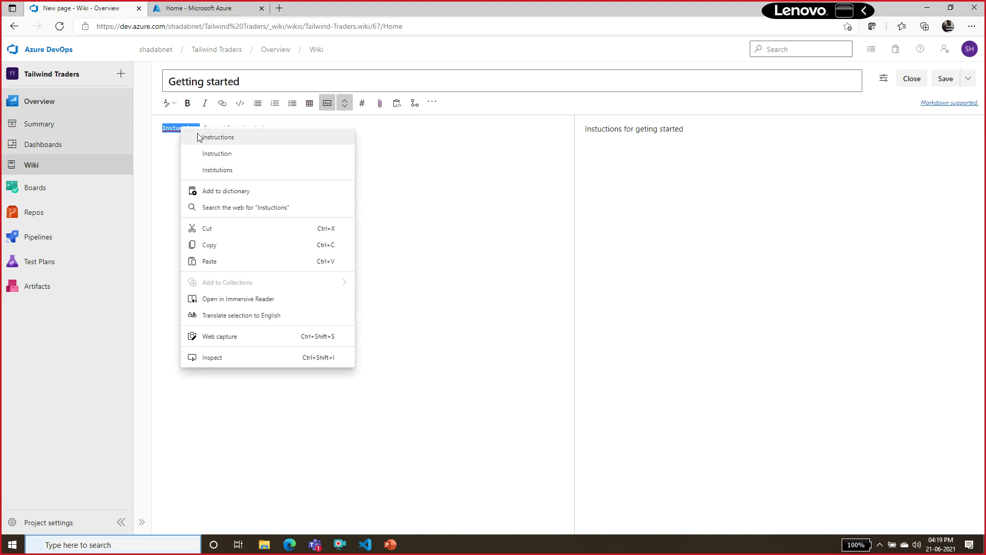
pyautogui.click(204, 138)
pyautogui.rightClick(231, 128)
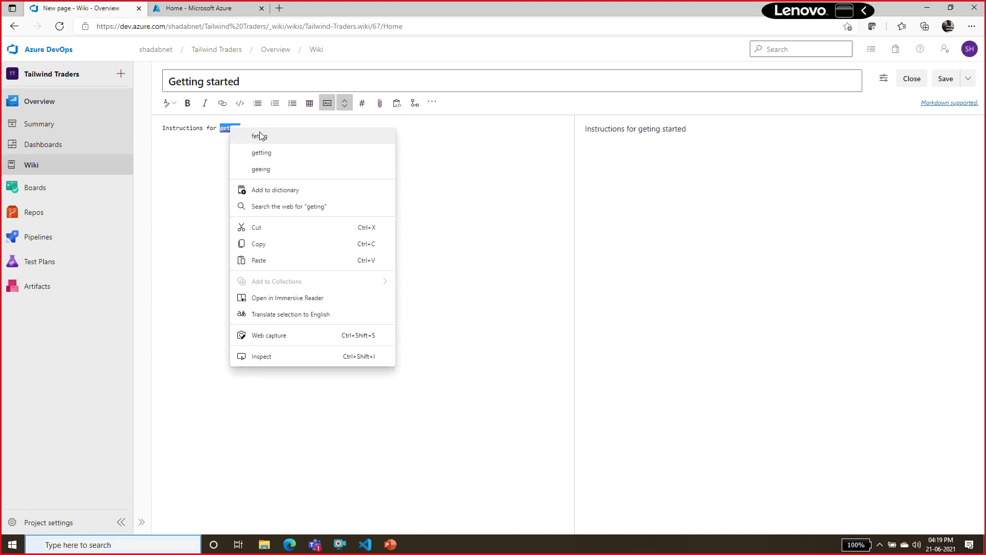
pyautogui.click(263, 158)
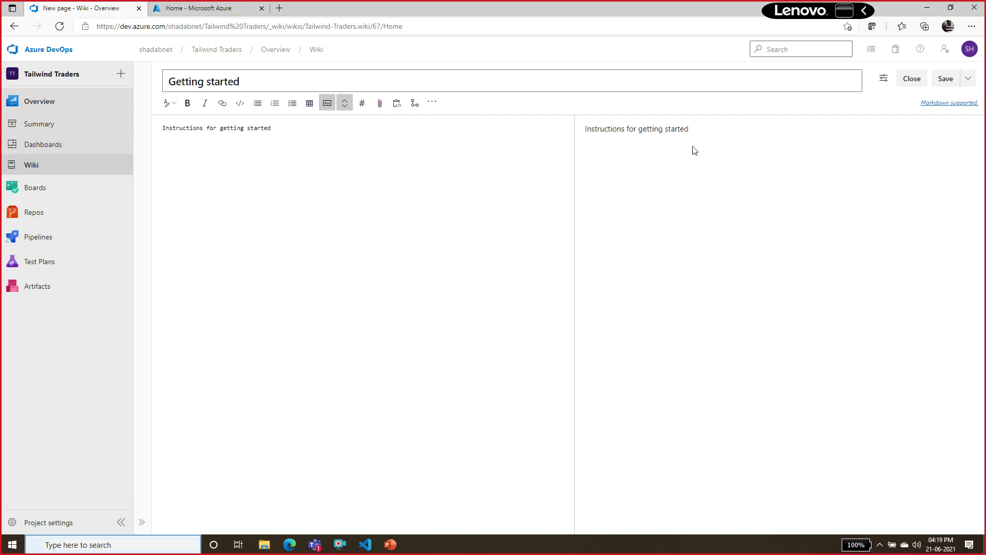
pyautogui.click(948, 79)
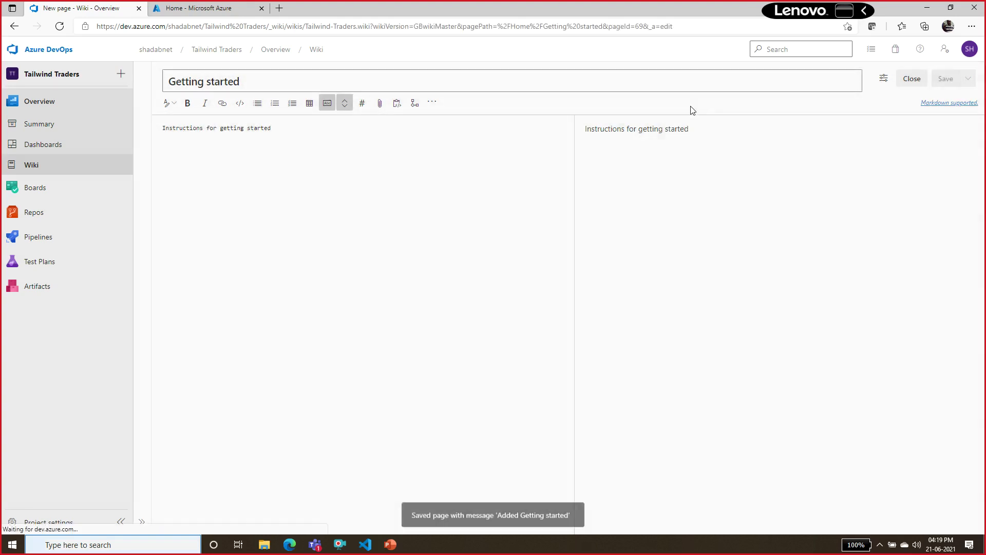
pyautogui.click(909, 79)
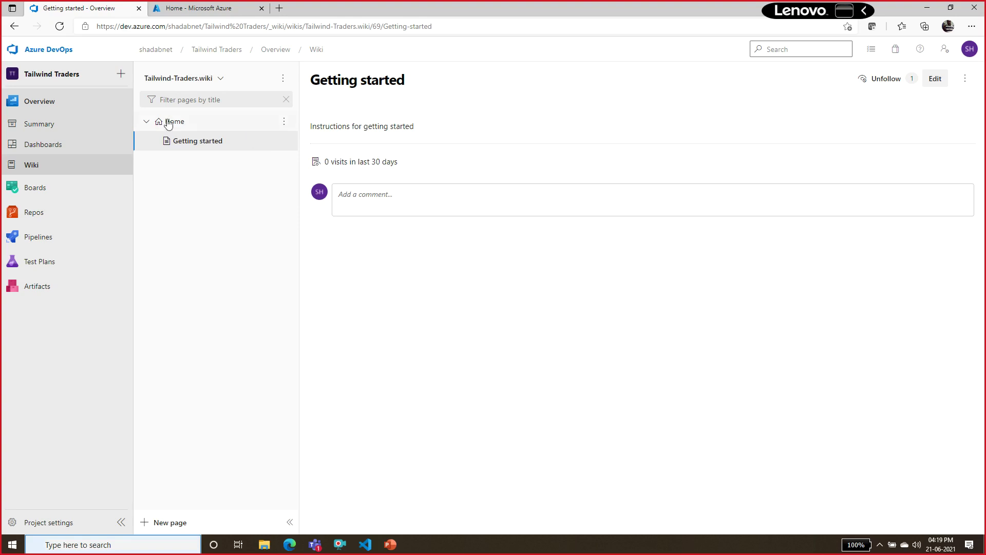
# Add a sub-page under Getting started and title it "development environment", correcting the misspelled word
pyautogui.click(285, 141)
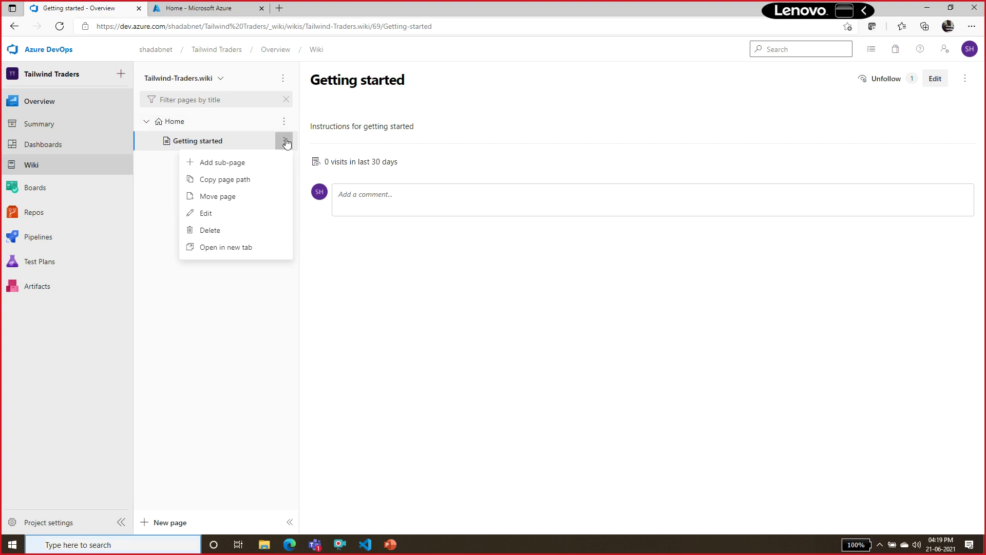
pyautogui.click(249, 163)
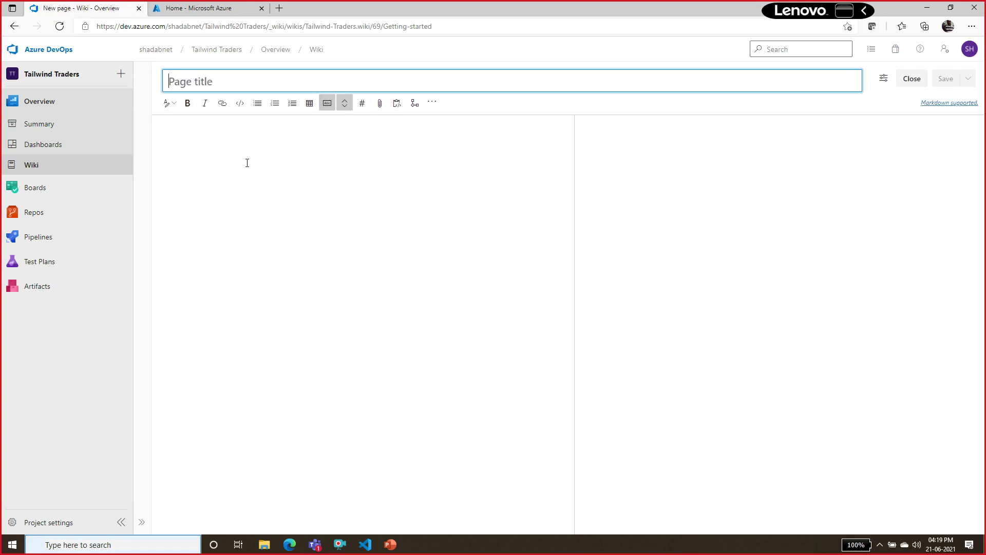
pyautogui.write('de')
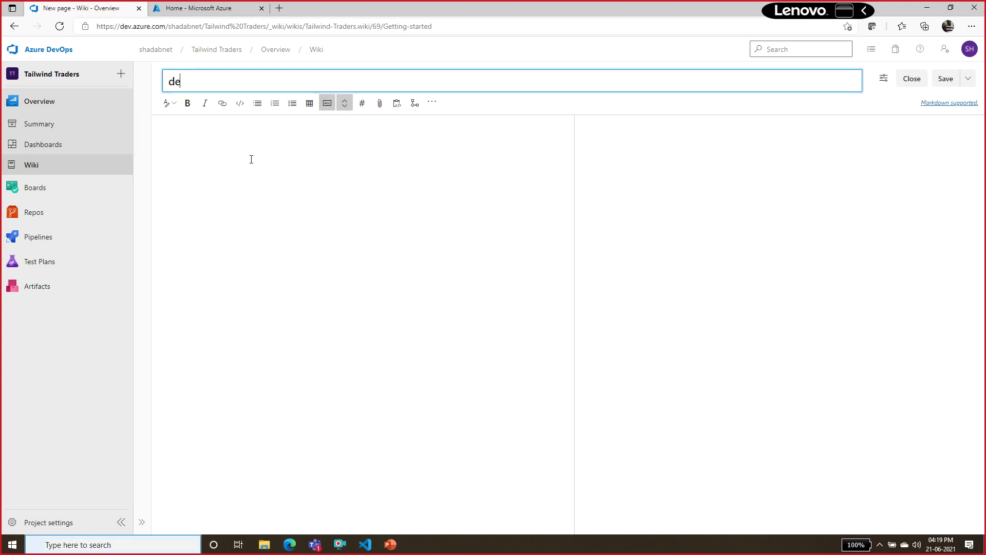
pyautogui.write('lvelopment enviornemt')
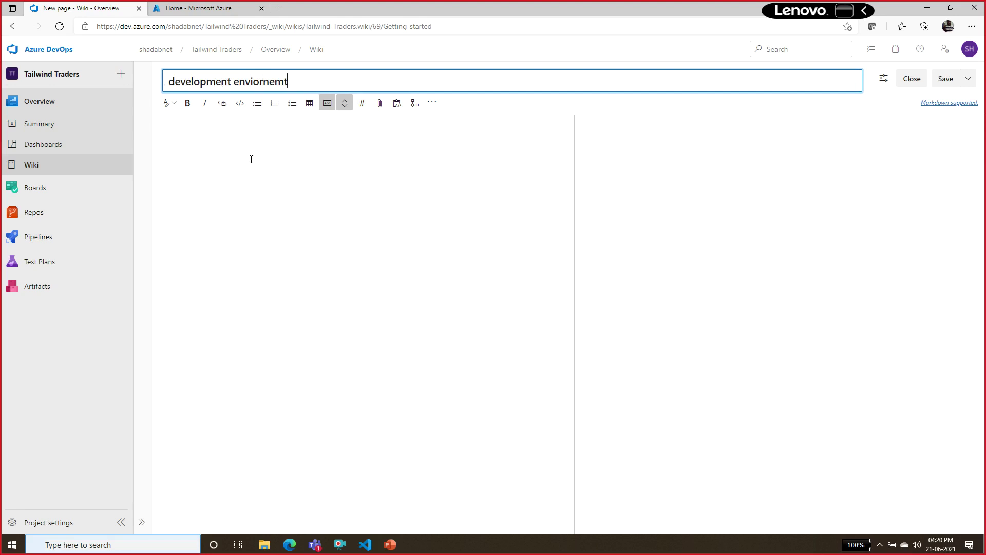
pyautogui.rightClick(268, 87)
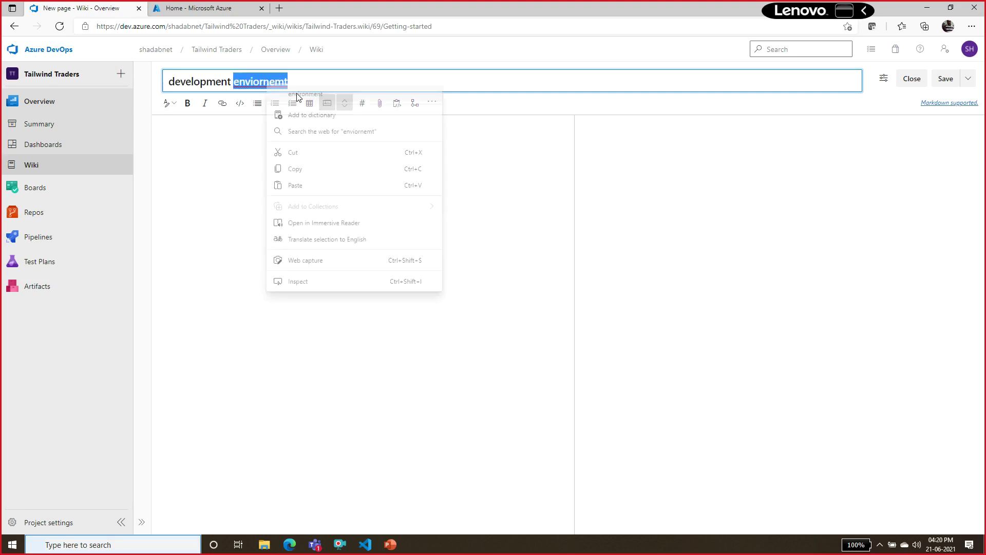
pyautogui.click(301, 93)
# Write a numbered list of Windows server 2016, TFS and VS code as the page's content, save it and close the editor
pyautogui.click(446, 214)
pyautogui.write('1. ')
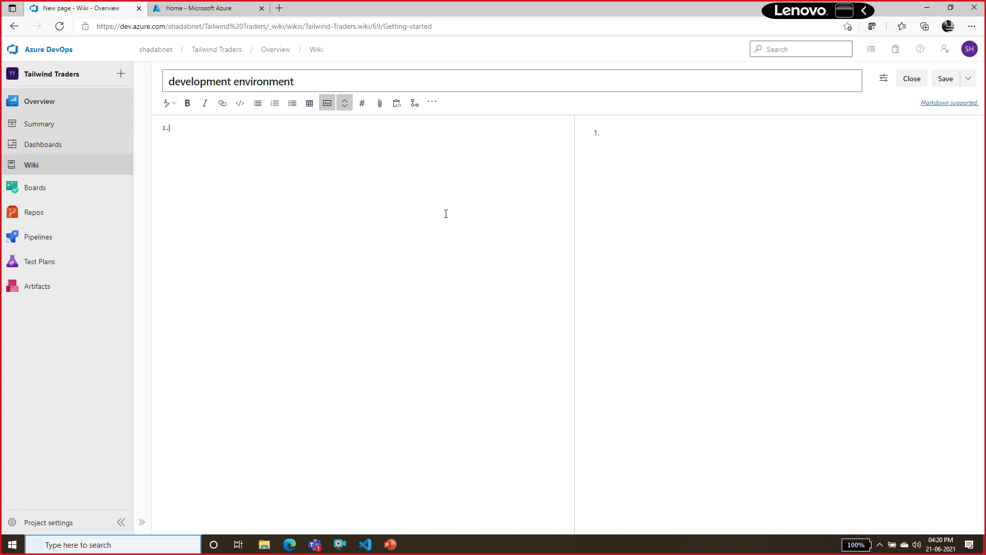
pyautogui.write('Windows server 2016 ')
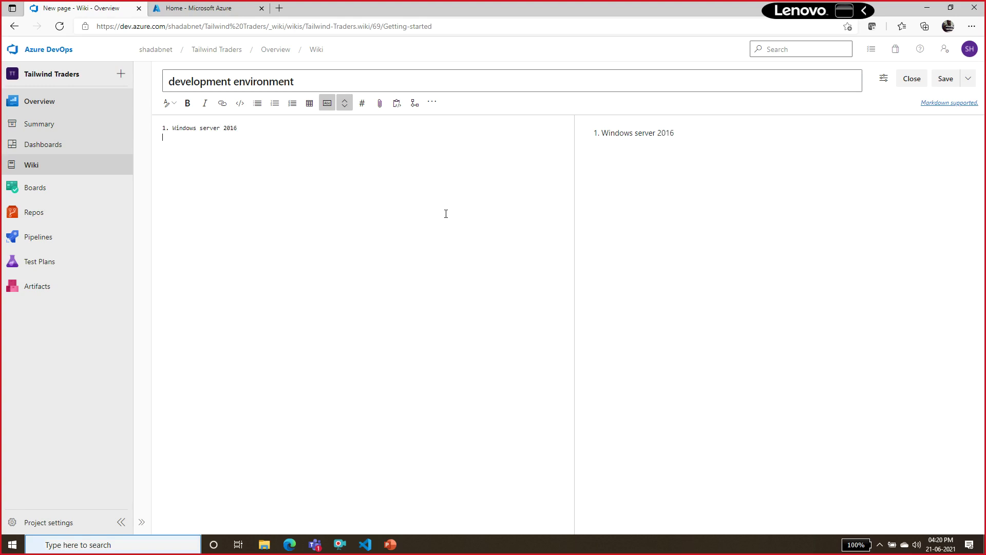
pyautogui.write('2.')
pyautogui.press('BackSpace')
pyautogui.press('BackSpace')
pyautogui.write('S')
pyautogui.press('Return')
pyautogui.write('3. VS code')
pyautogui.click(945, 80)
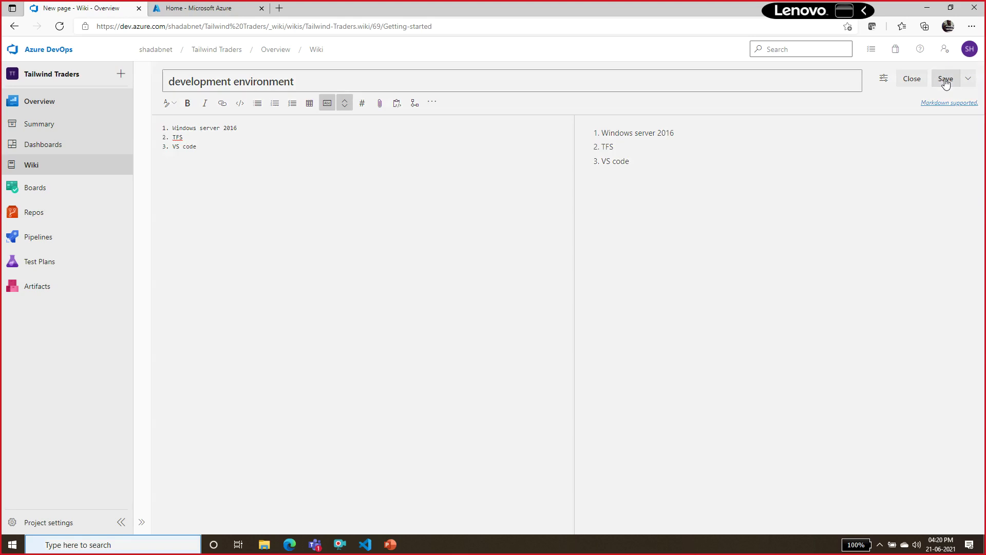
pyautogui.click(909, 82)
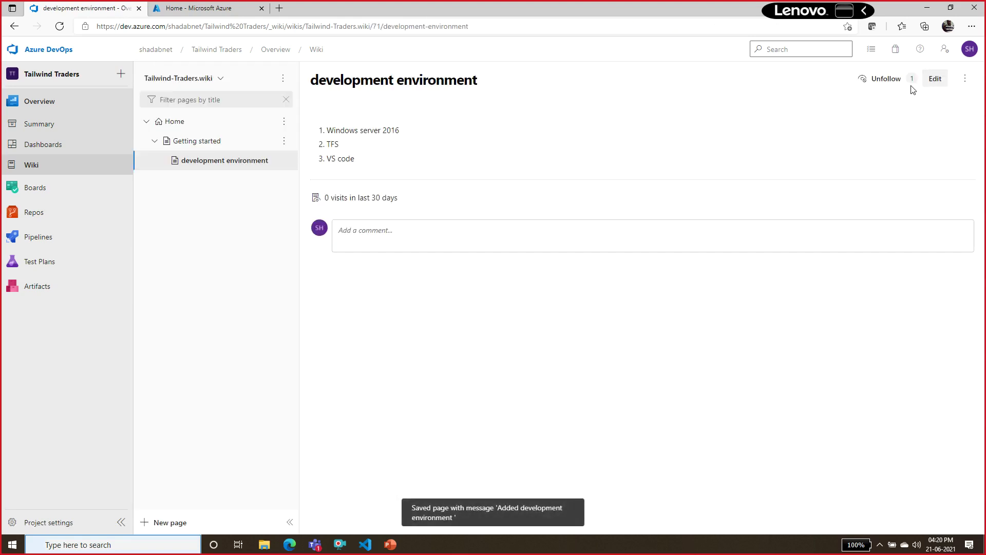
# Reopen the project wiki, expand the page tree under Home and view the development environment page
pyautogui.moveTo(42, 179)
pyautogui.click(64, 161)
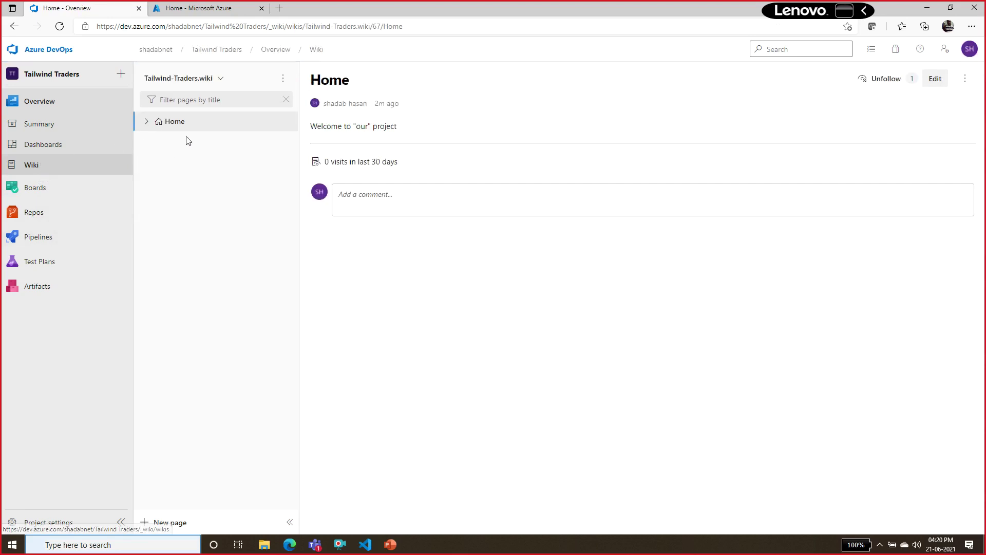
pyautogui.click(147, 121)
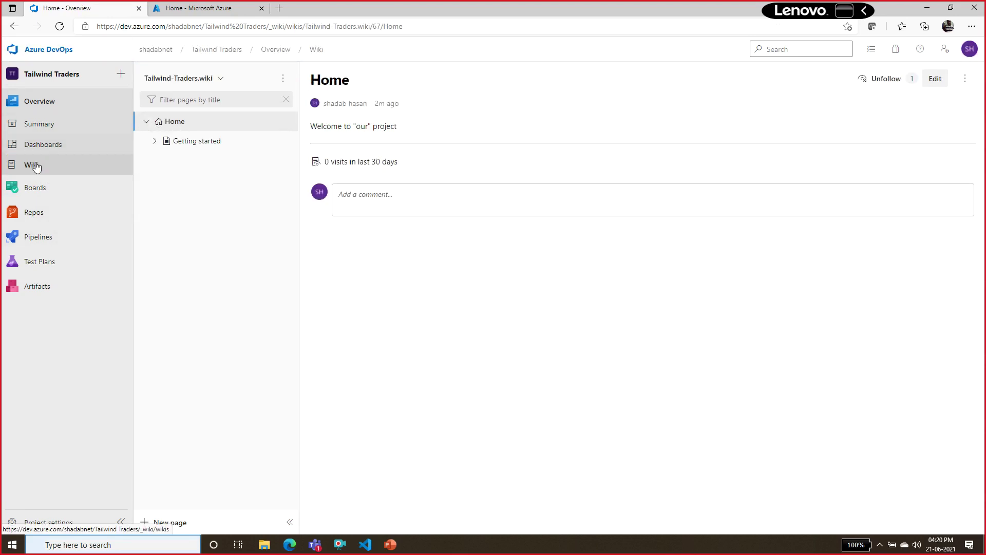
pyautogui.click(154, 142)
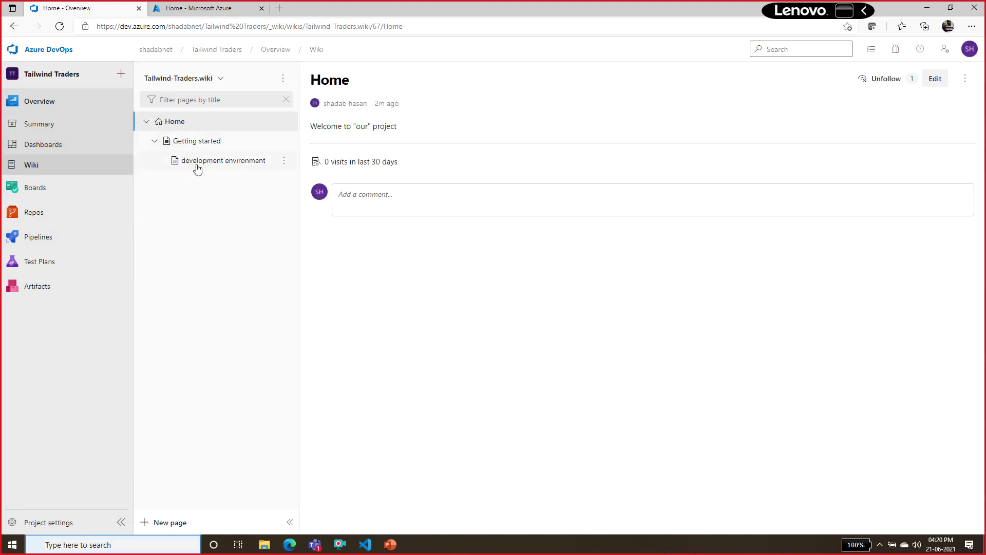
pyautogui.click(197, 167)
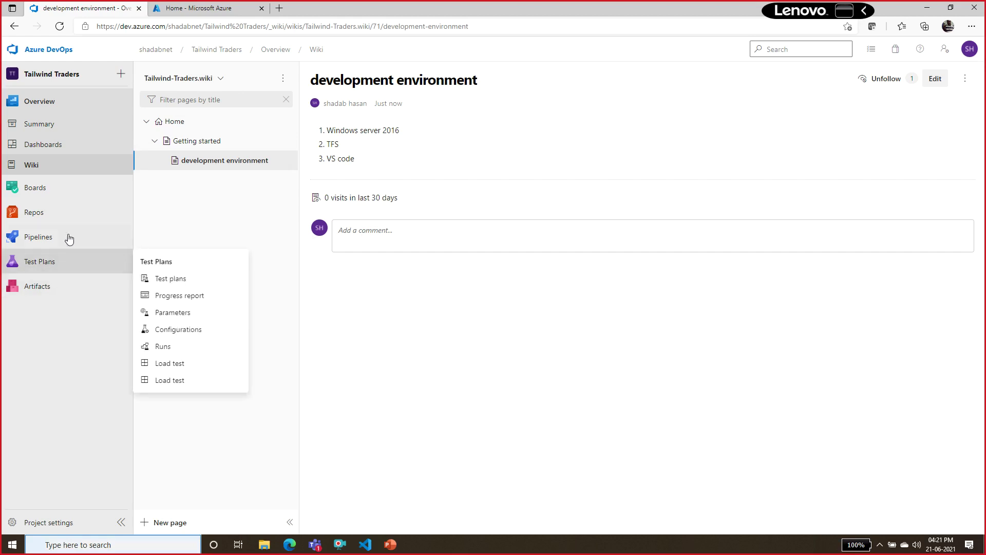
# Create a Git repository named Docs with a README in the Tailwind Traders project
pyautogui.click(48, 216)
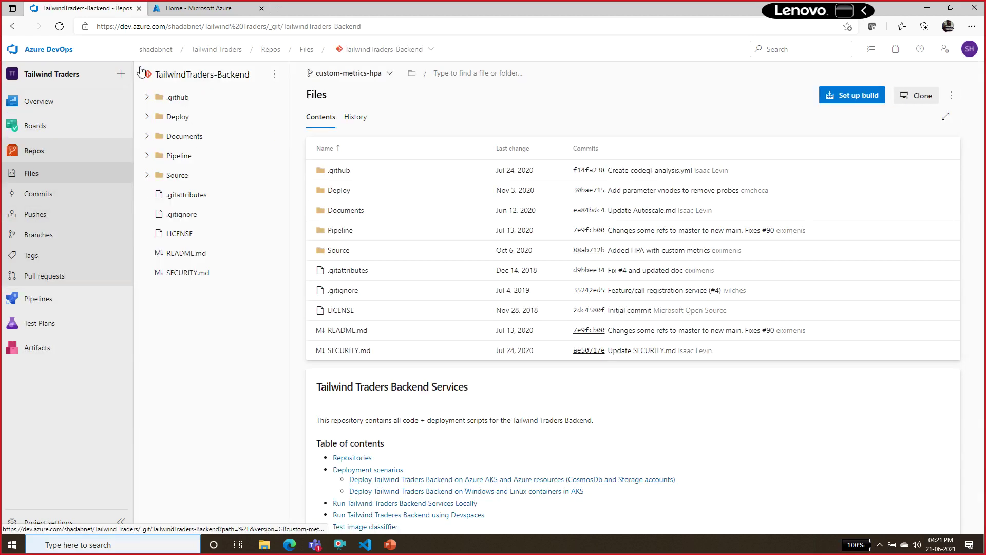
pyautogui.click(122, 74)
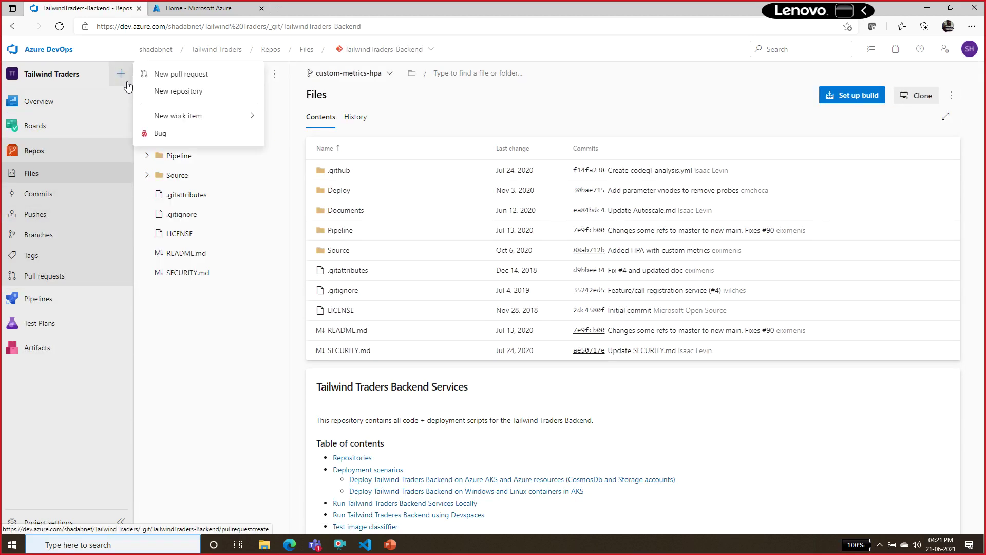
pyautogui.click(174, 91)
pyautogui.click(888, 136)
pyautogui.write('Doc')
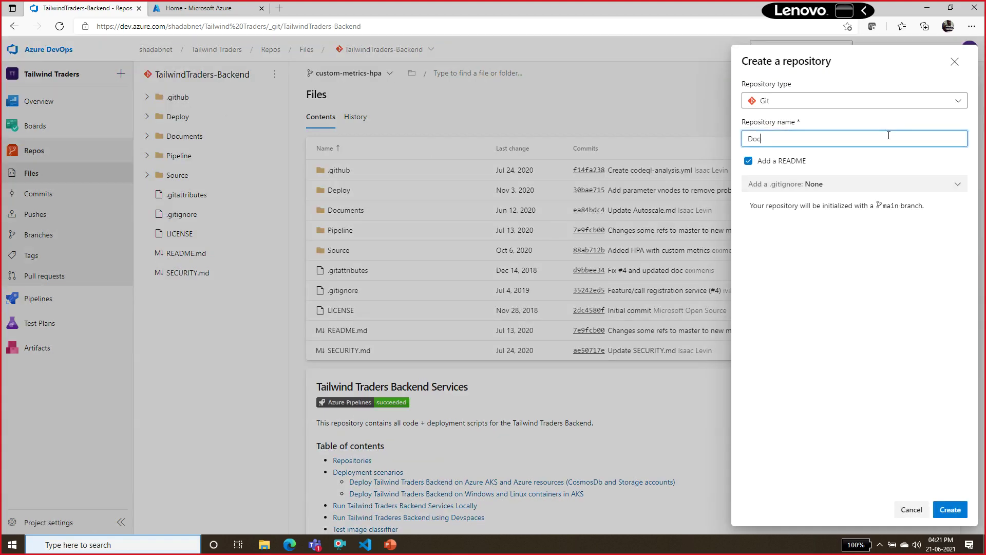
pyautogui.write('s')
pyautogui.click(951, 509)
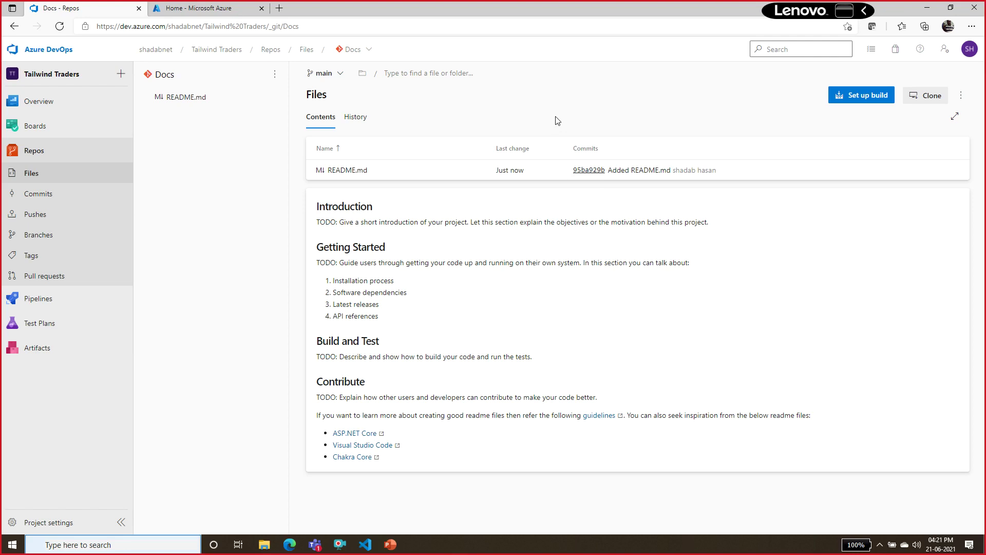
# Start publishing code as a wiki from the Docs repository's main branch, using the root folder
pyautogui.moveTo(44, 133)
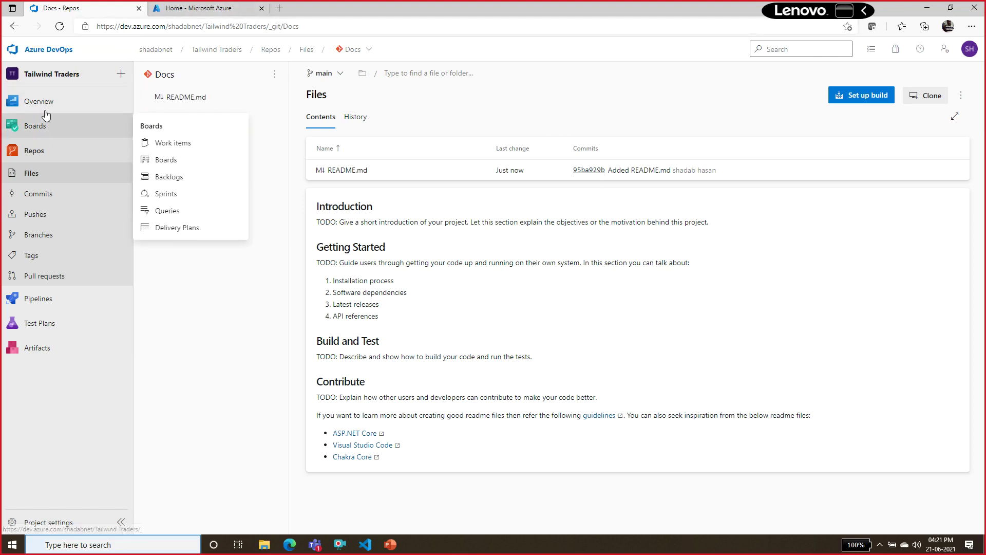
pyautogui.click(40, 101)
pyautogui.click(32, 165)
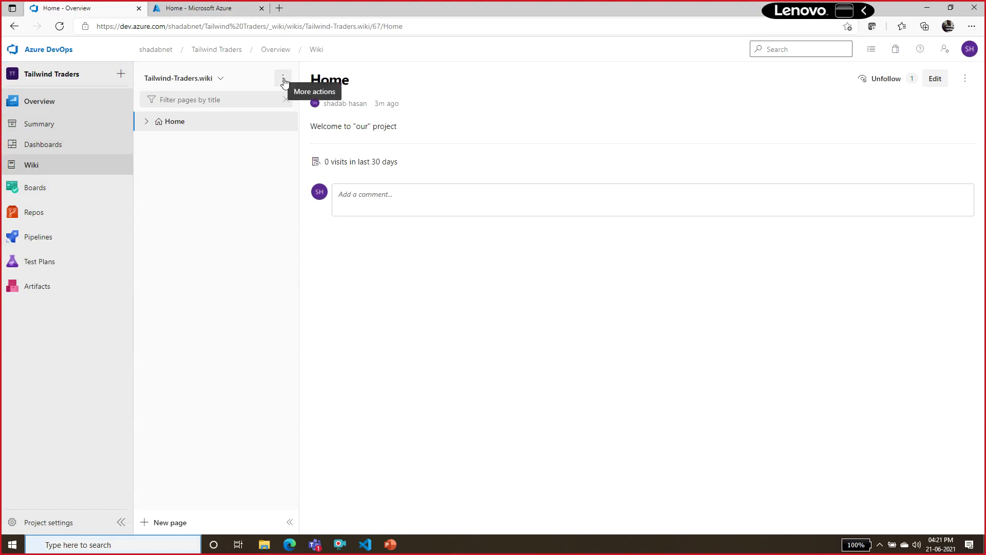
pyautogui.click(220, 81)
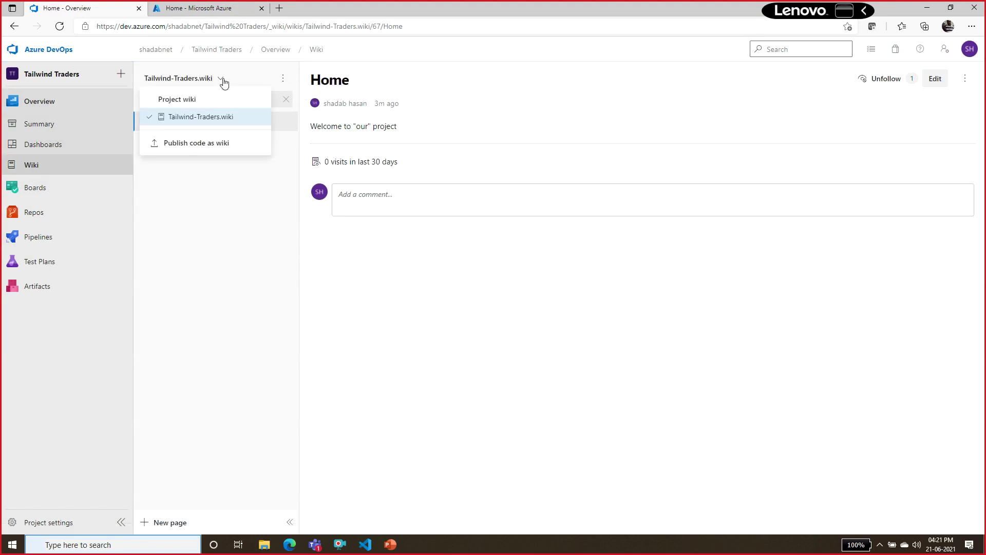
pyautogui.click(213, 149)
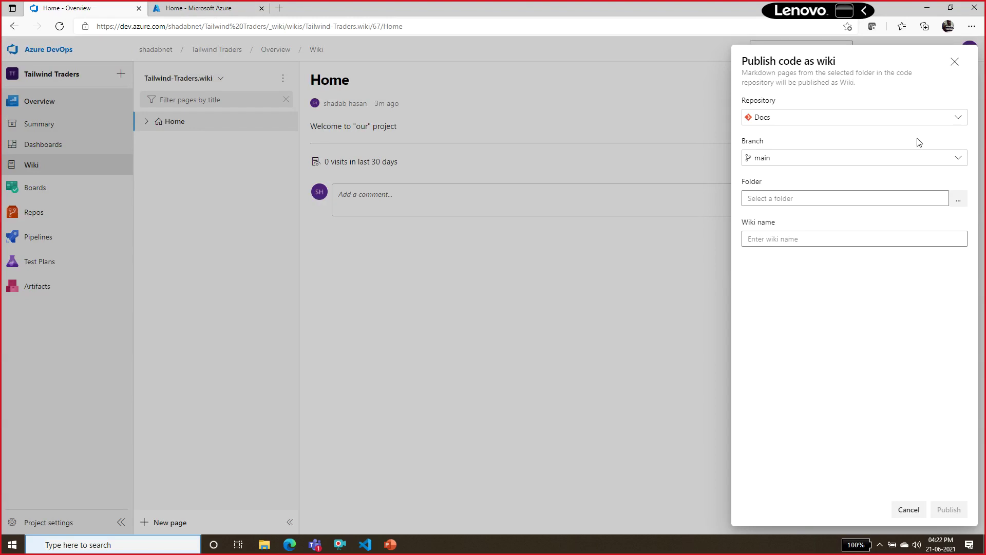
pyautogui.click(958, 204)
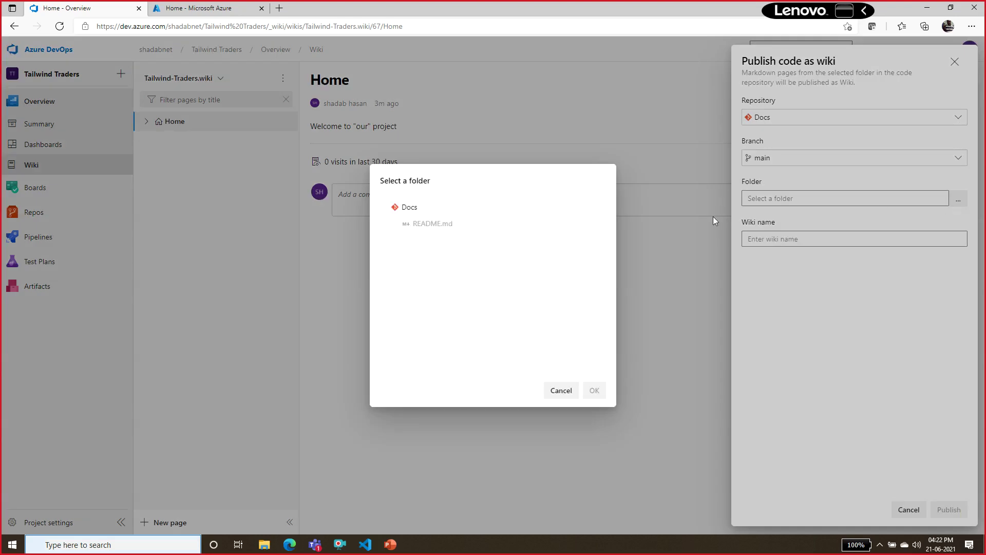
pyautogui.click(409, 207)
pyautogui.click(594, 390)
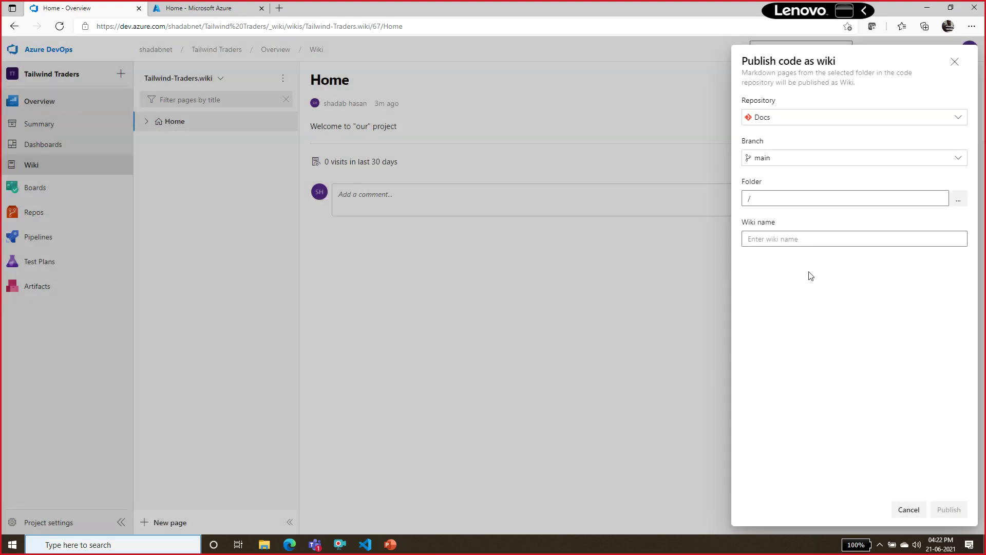
# Name the code wiki Documentation and publish it
pyautogui.click(822, 242)
pyautogui.write('Dov')
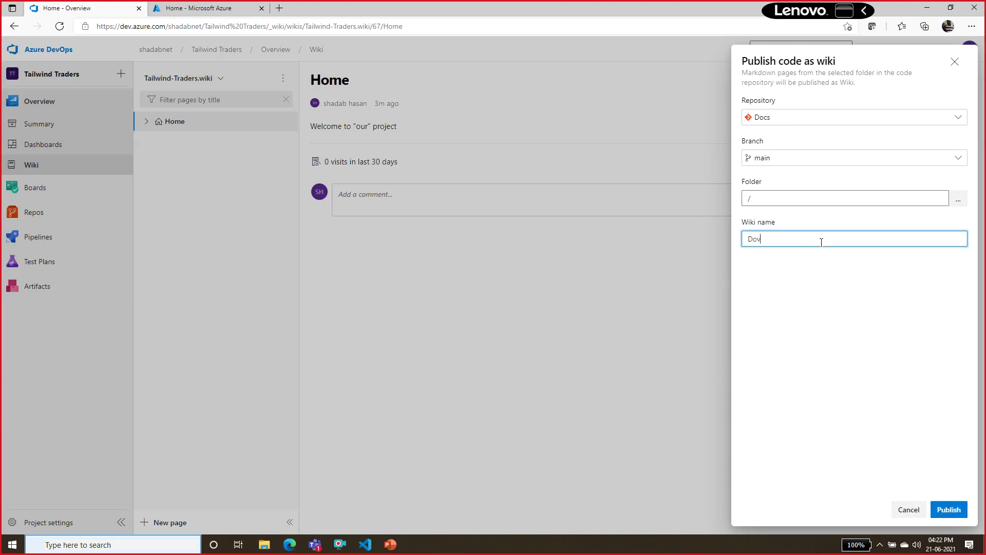
pyautogui.write('umentation')
pyautogui.click(939, 515)
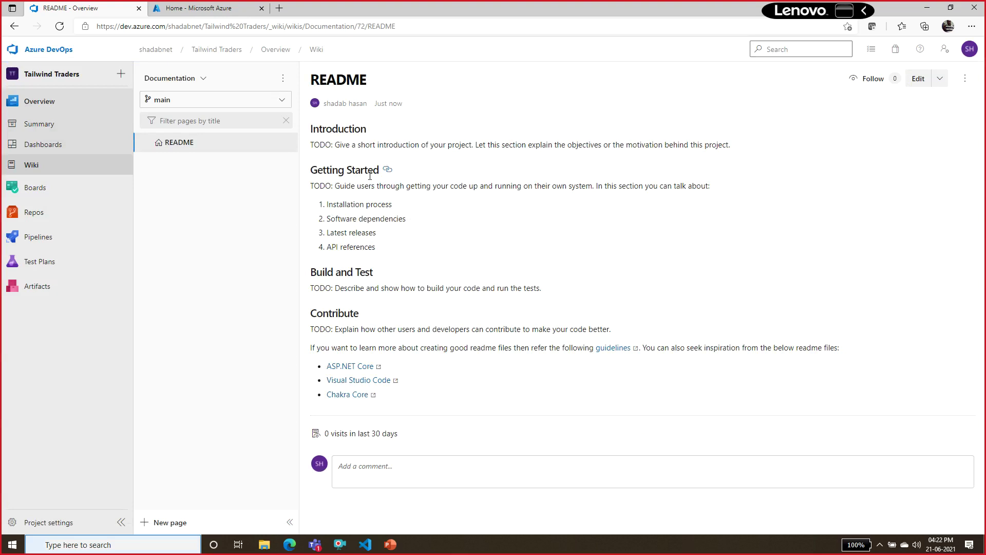
# Start a new folder named Upcoming-events at the root of the Docs repository
pyautogui.click(34, 213)
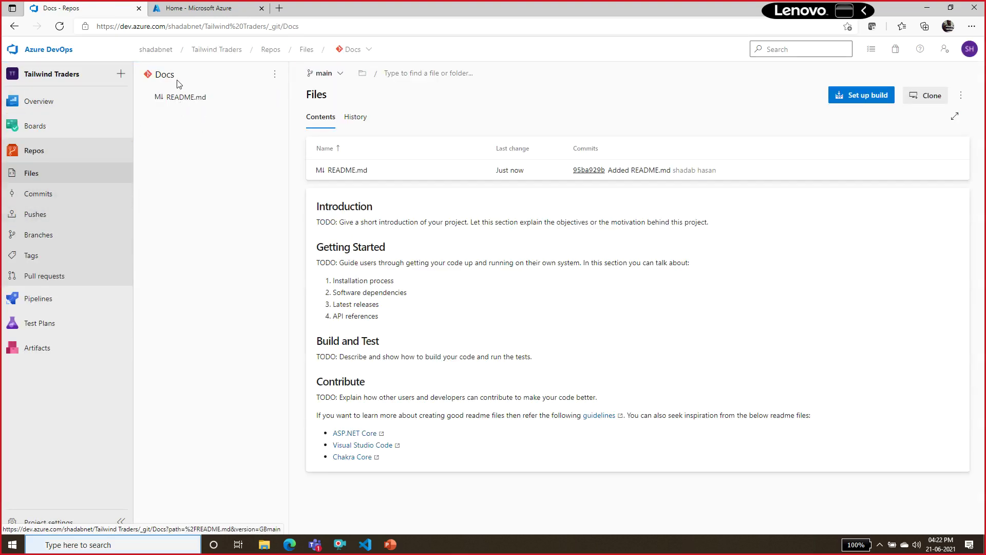
pyautogui.click(166, 100)
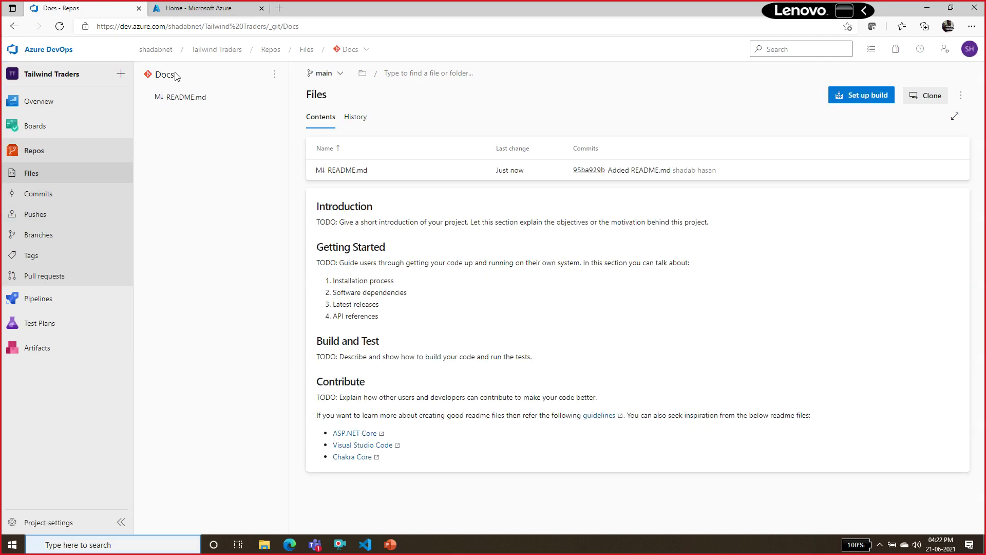
pyautogui.click(275, 74)
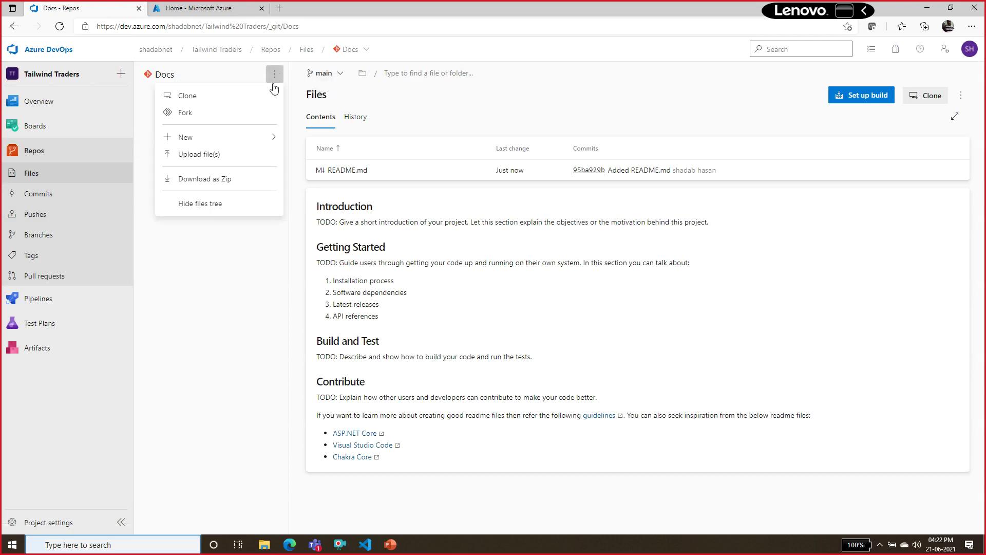
pyautogui.moveTo(219, 147)
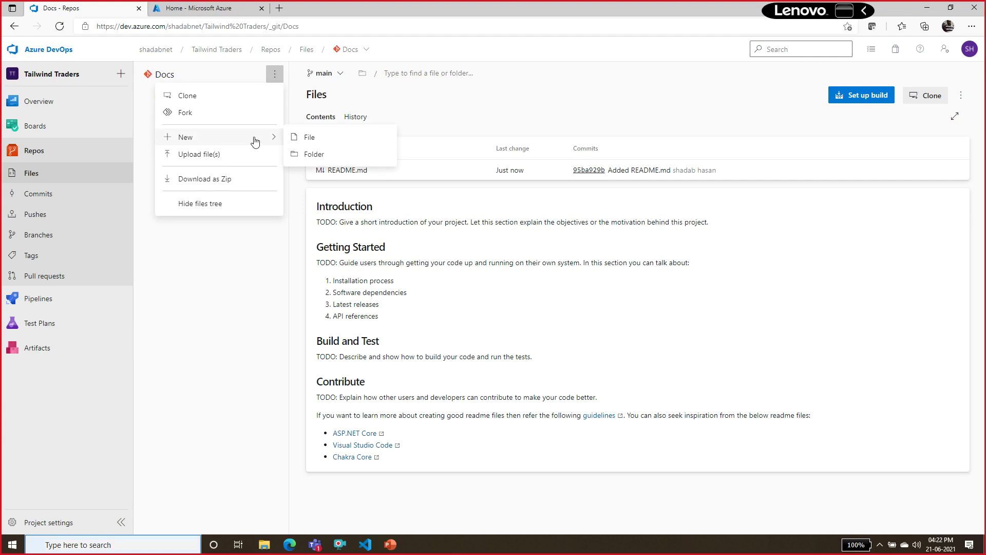
pyautogui.click(321, 153)
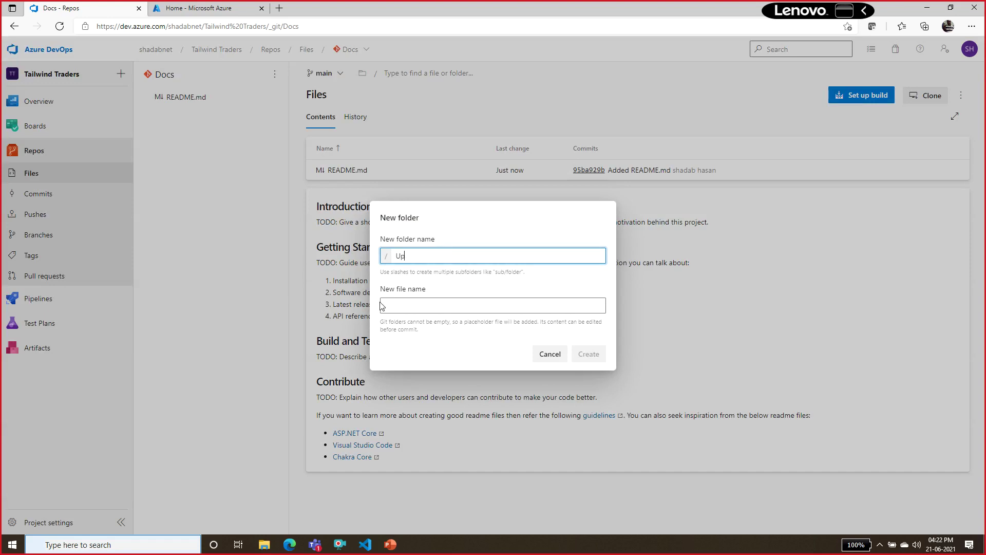
pyautogui.write('g')
pyautogui.press('BackSpace')
pyautogui.click(422, 302)
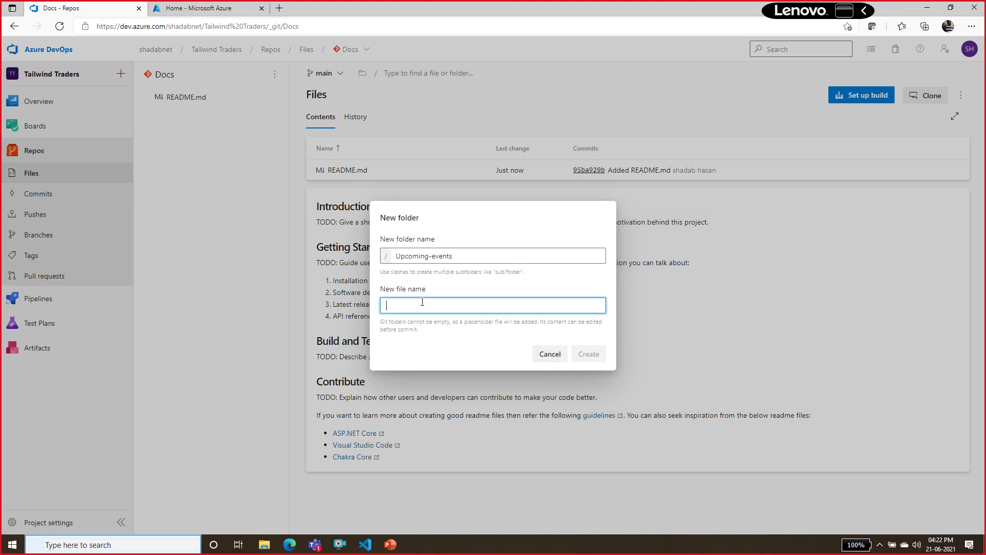
# Name the folder's initial file june-events.md, create it and commit it to the main branch
pyautogui.write('jan')
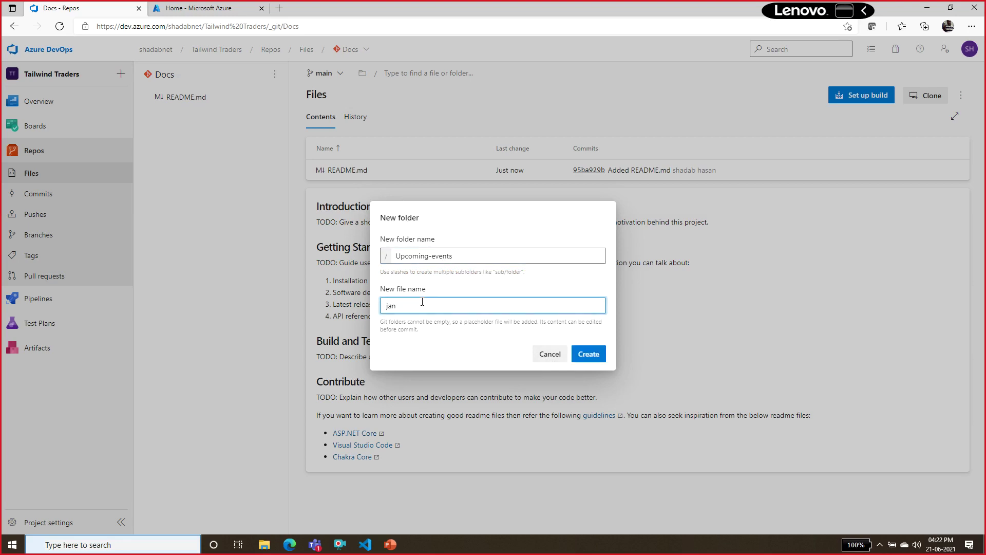
pyautogui.press('BackSpace')
pyautogui.press('BackSpace')
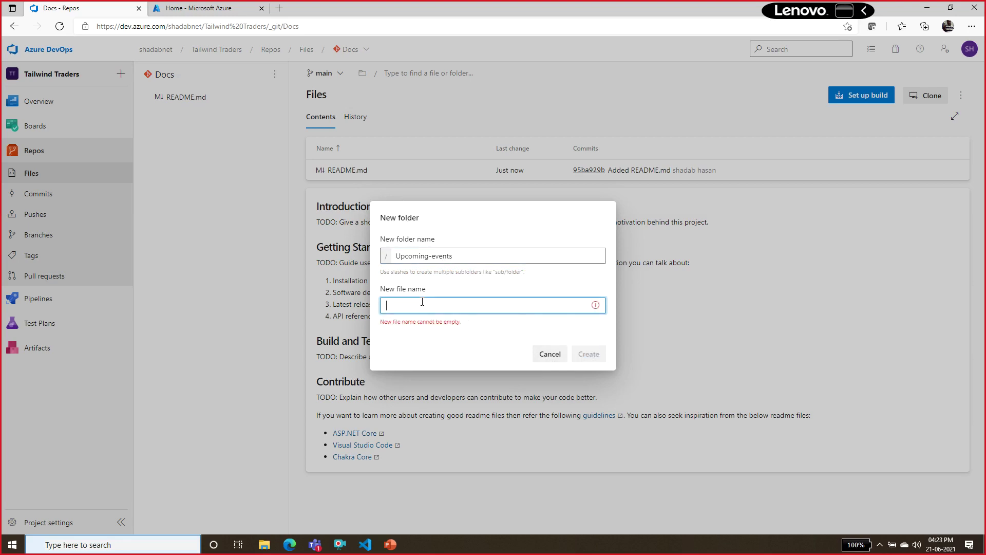
pyautogui.write('june-')
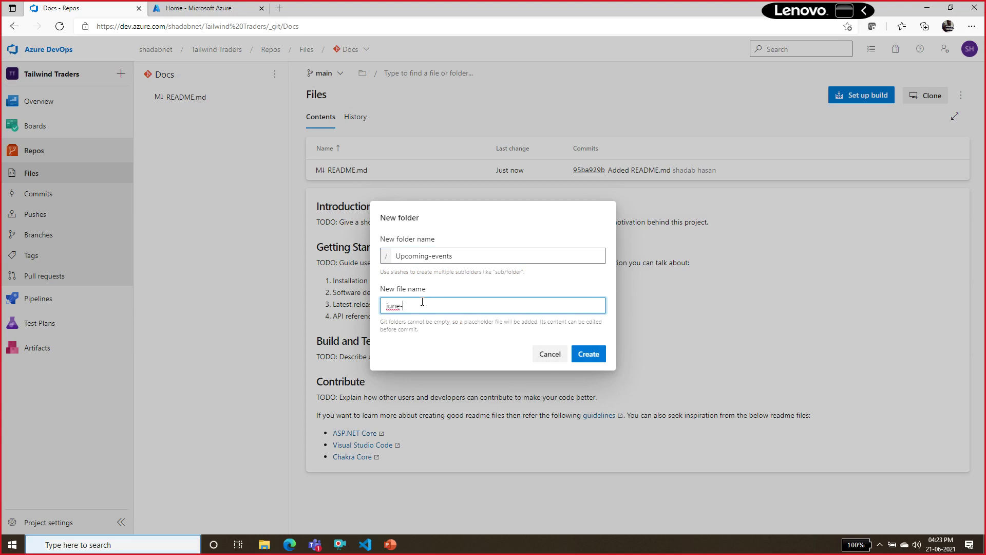
pyautogui.write('events/md')
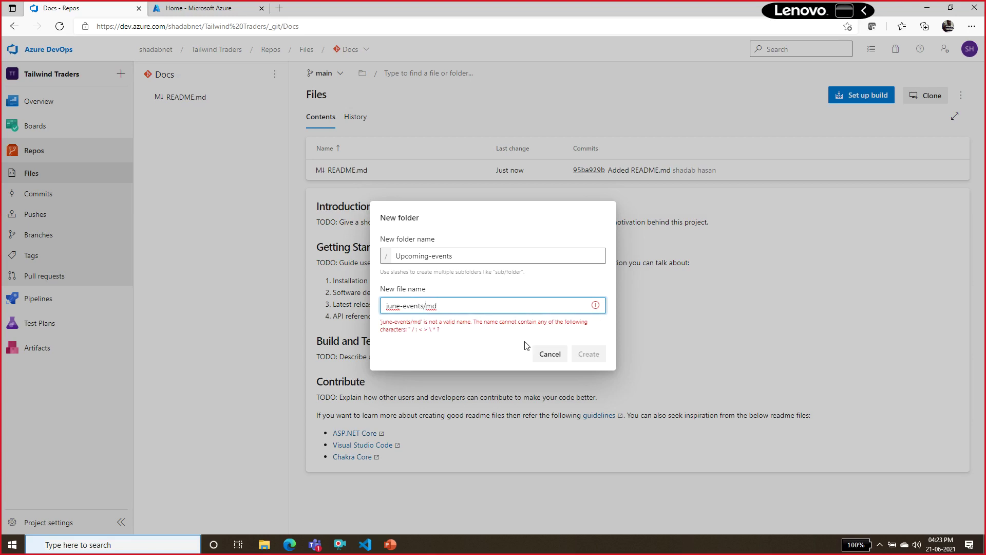
pyautogui.write('.')
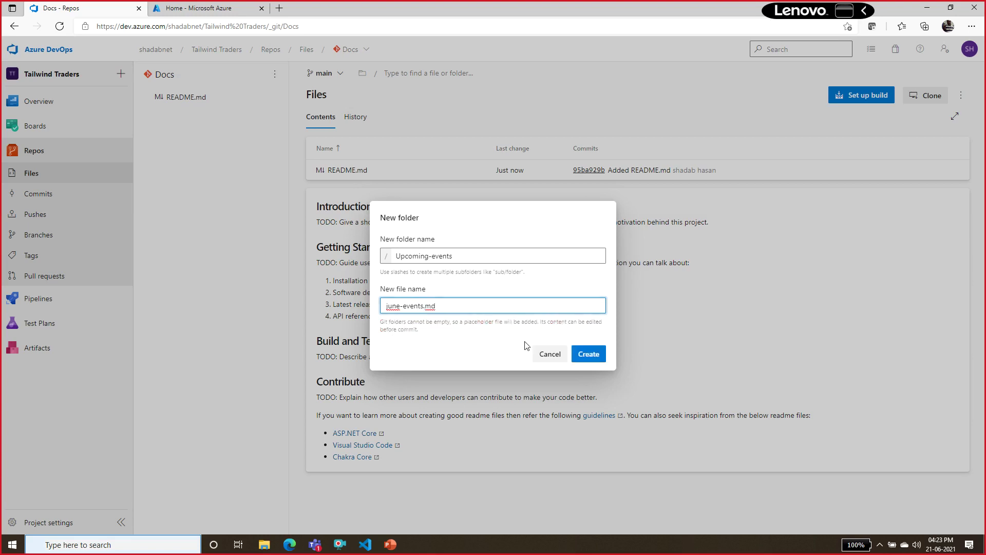
pyautogui.click(583, 354)
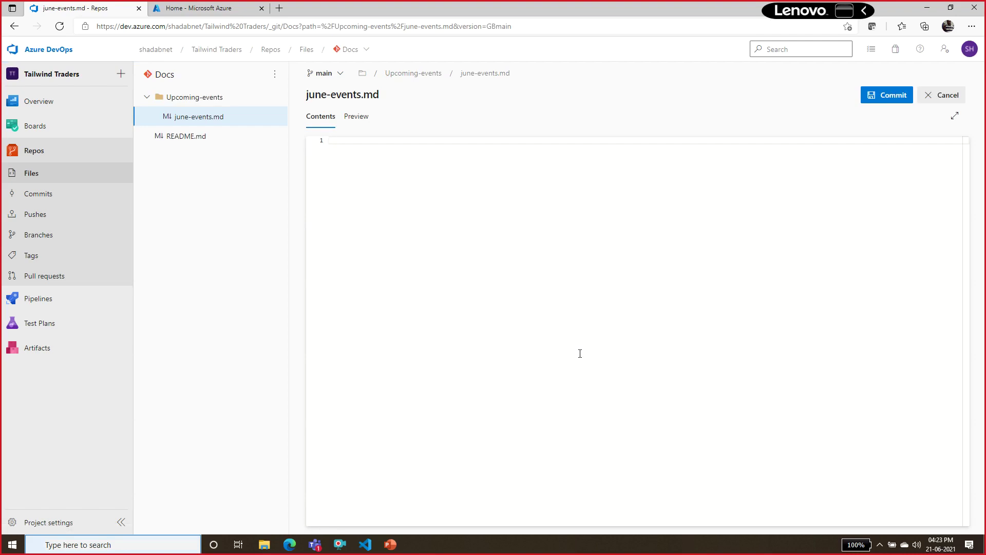
pyautogui.click(877, 101)
pyautogui.click(950, 510)
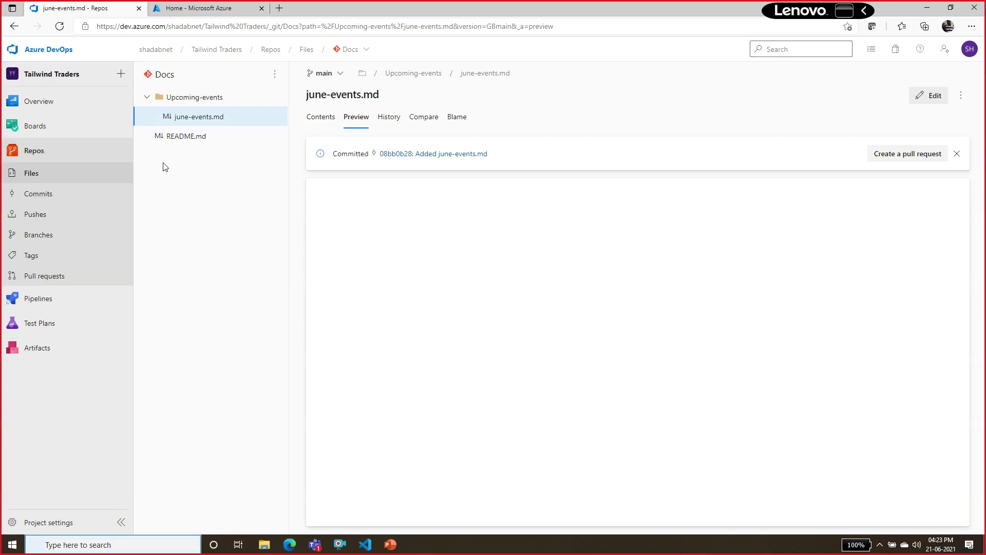
# Reopen the project wiki, expand Getting started and view the development environment page
pyautogui.click(42, 102)
pyautogui.click(32, 164)
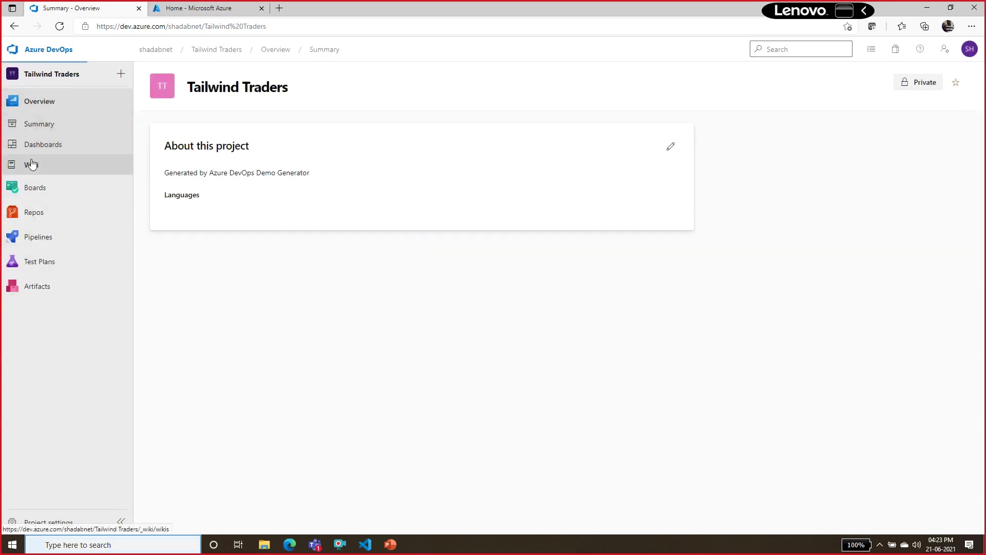
pyautogui.click(154, 141)
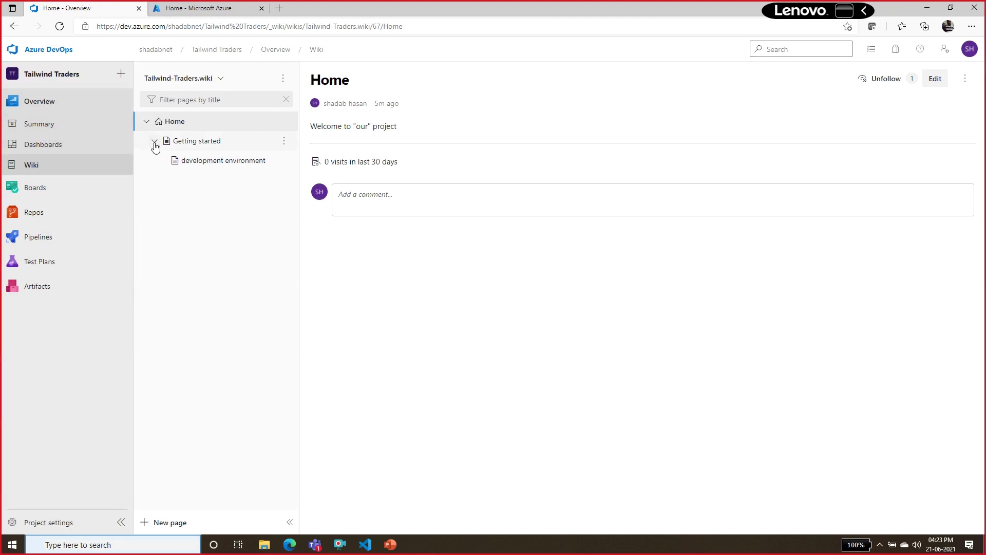
pyautogui.click(181, 169)
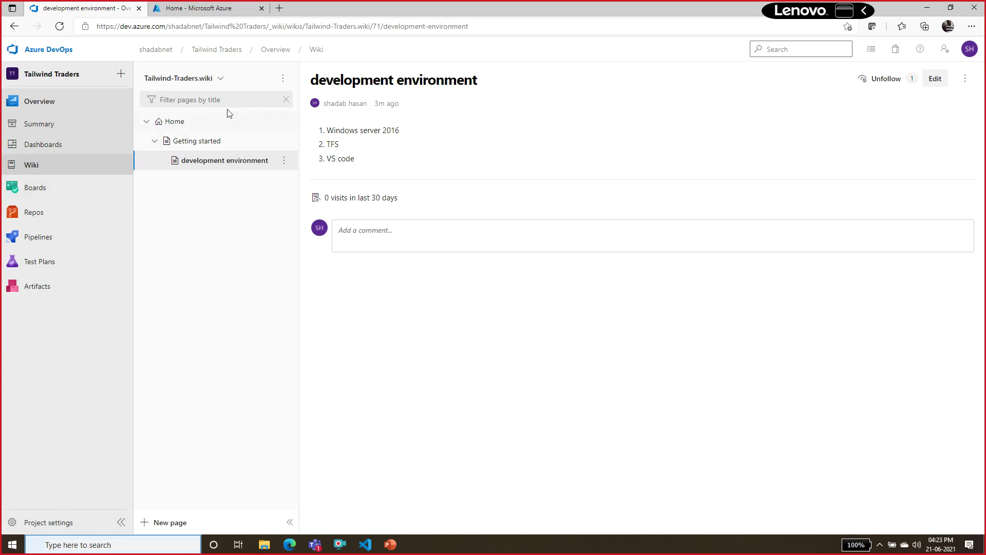
# Review the contents of the Upcoming-events folder in the Docs repository and return to the project wiki
pyautogui.click(48, 212)
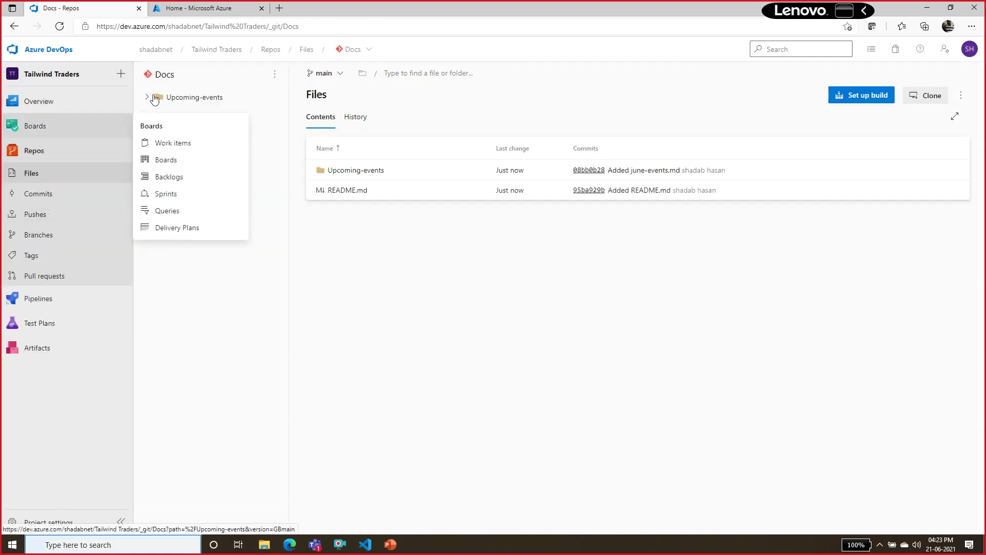
pyautogui.click(147, 98)
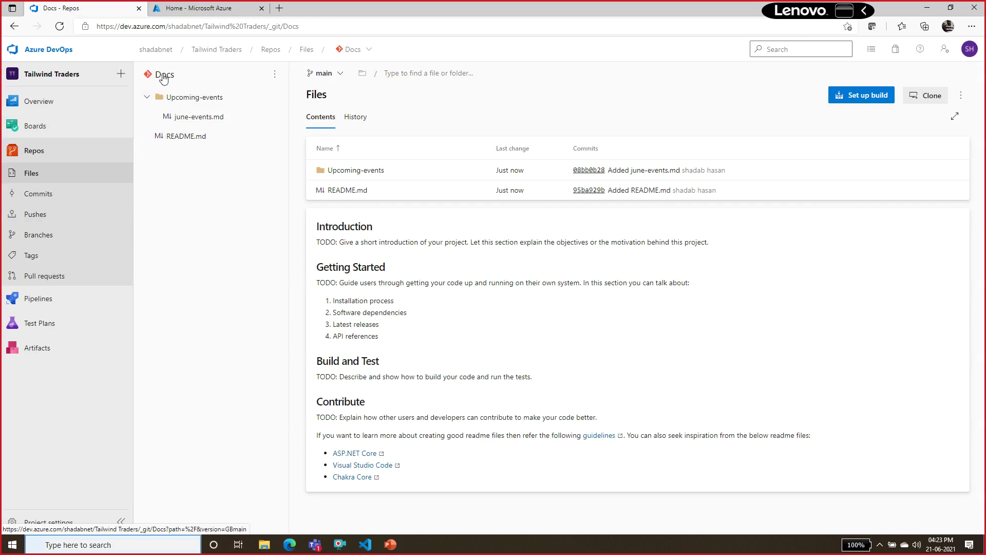
pyautogui.click(333, 73)
pyautogui.click(223, 208)
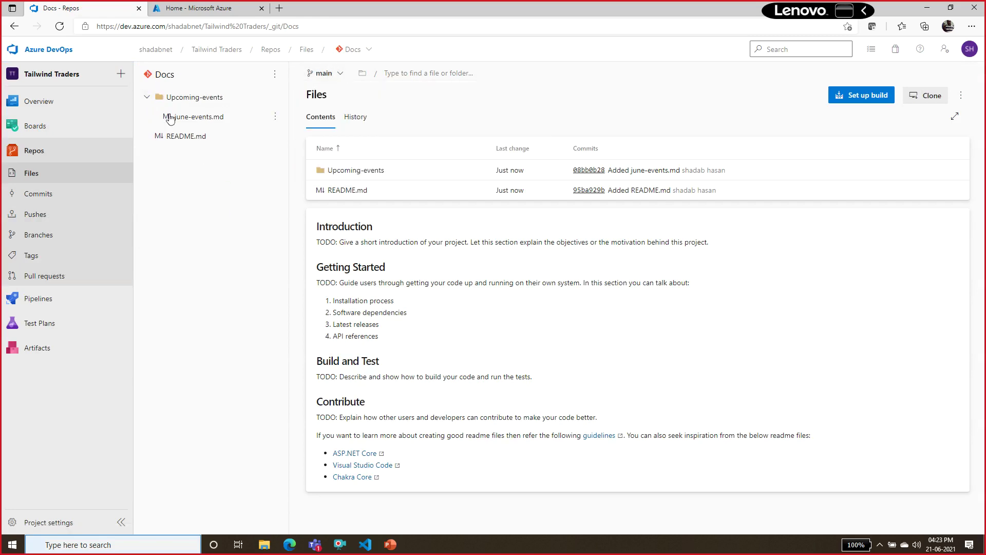
pyautogui.click(189, 100)
pyautogui.click(148, 97)
pyautogui.click(147, 98)
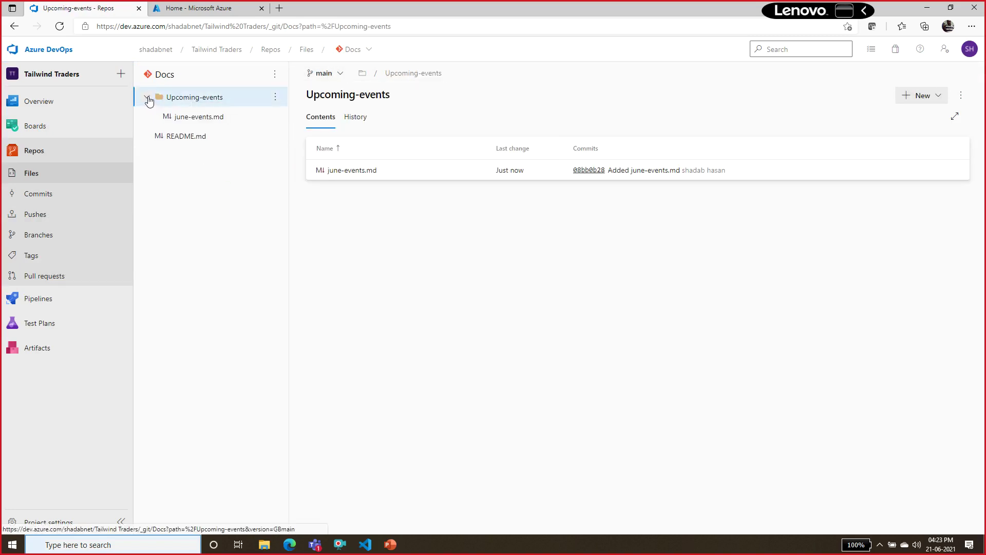
pyautogui.click(64, 27)
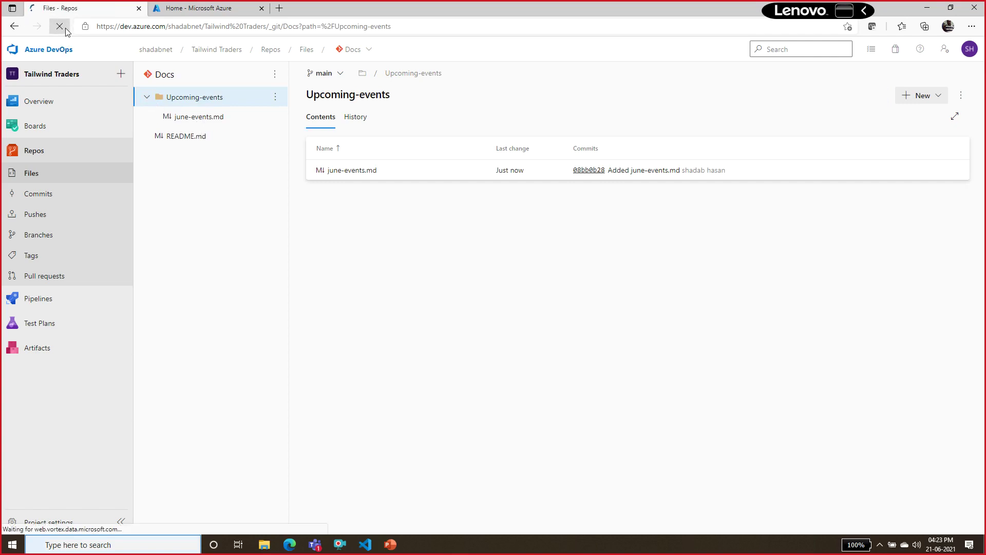
pyautogui.click(51, 107)
pyautogui.click(50, 162)
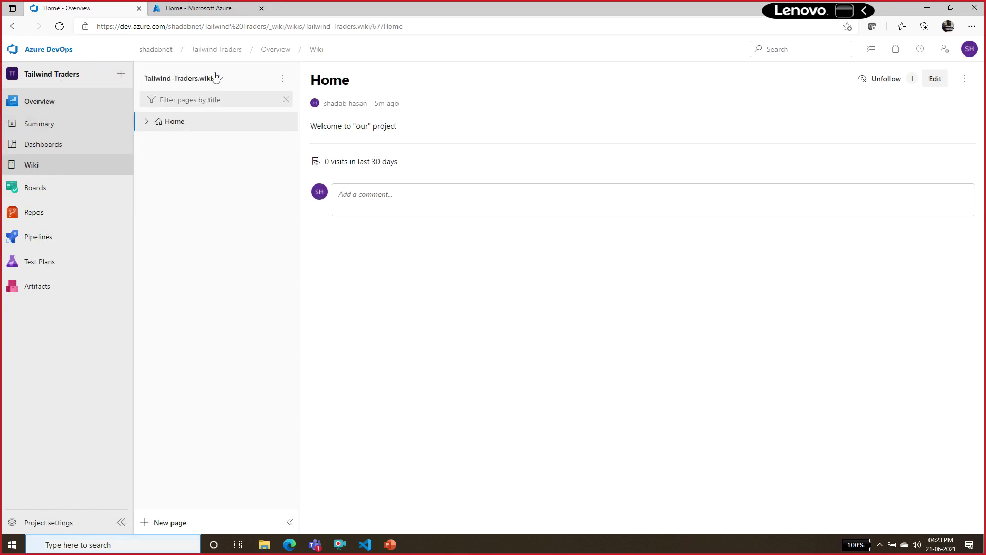
pyautogui.click(214, 78)
pyautogui.click(215, 196)
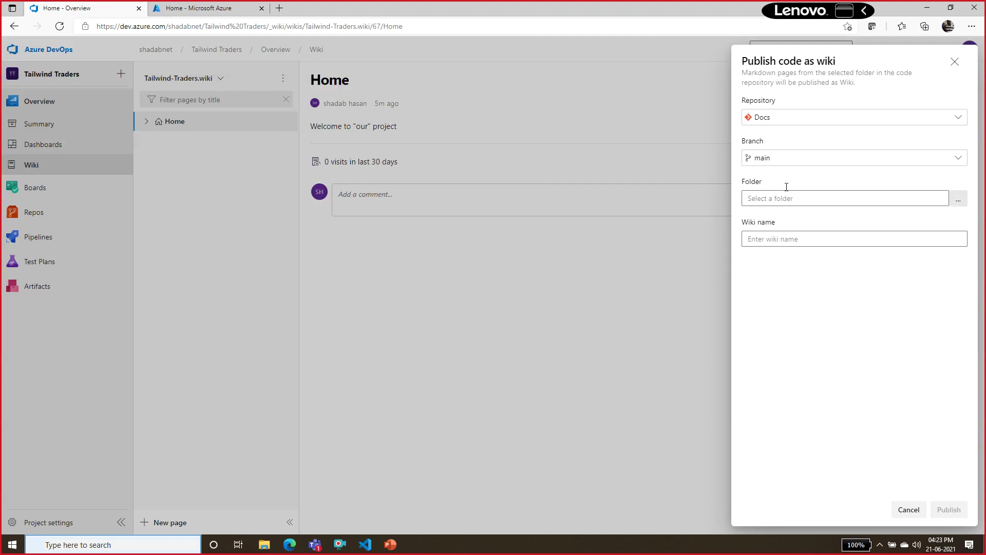
pyautogui.click(958, 158)
pyautogui.click(958, 159)
pyautogui.click(960, 200)
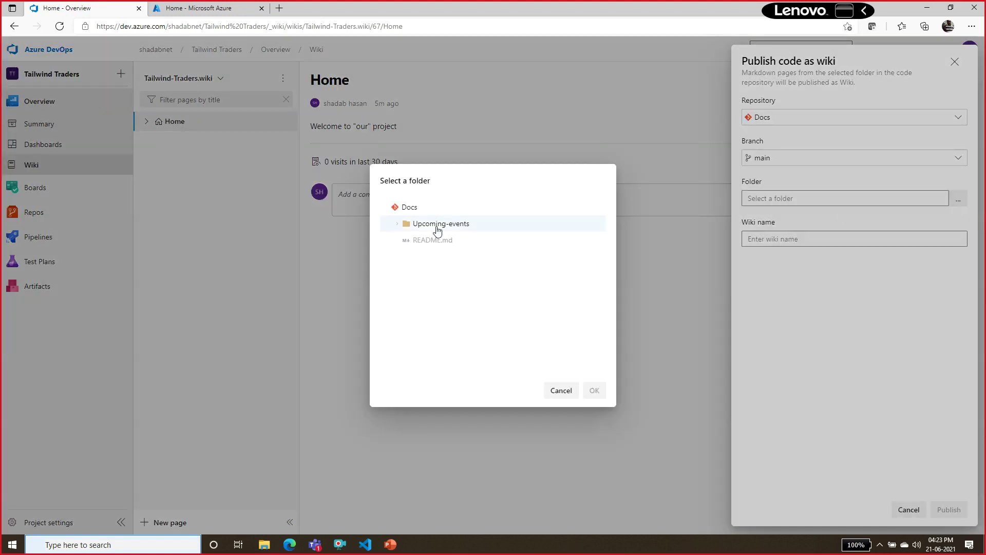
pyautogui.click(417, 208)
pyautogui.click(591, 392)
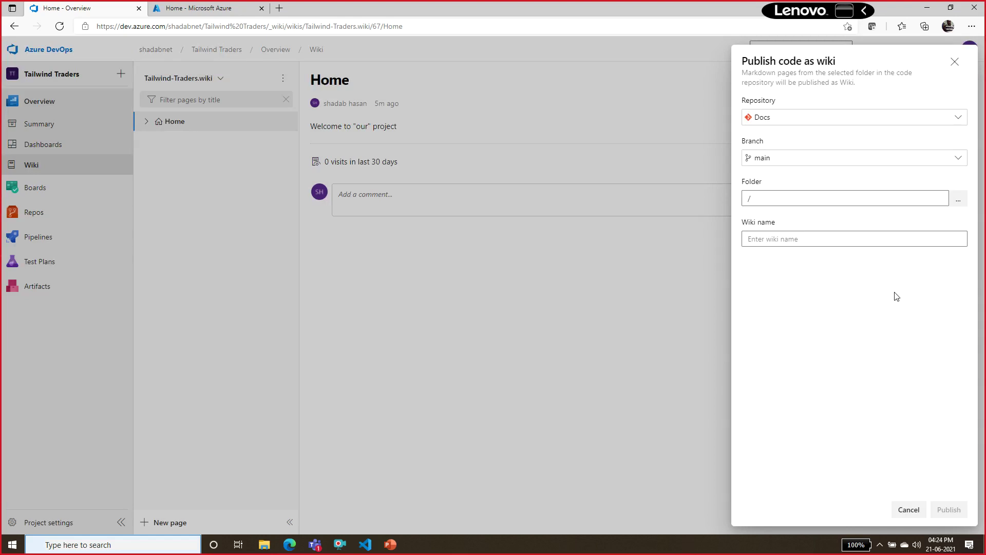
pyautogui.click(828, 237)
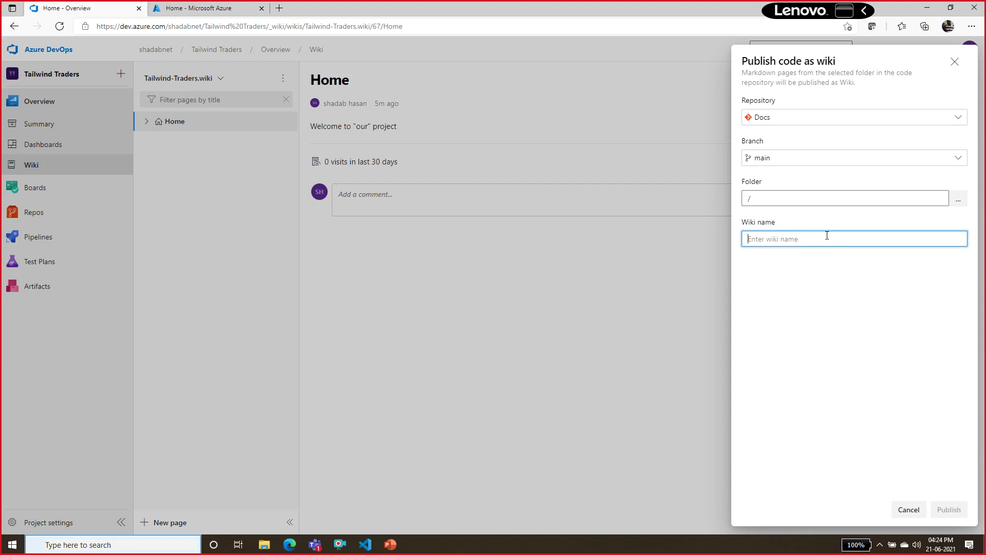
pyautogui.write('D')
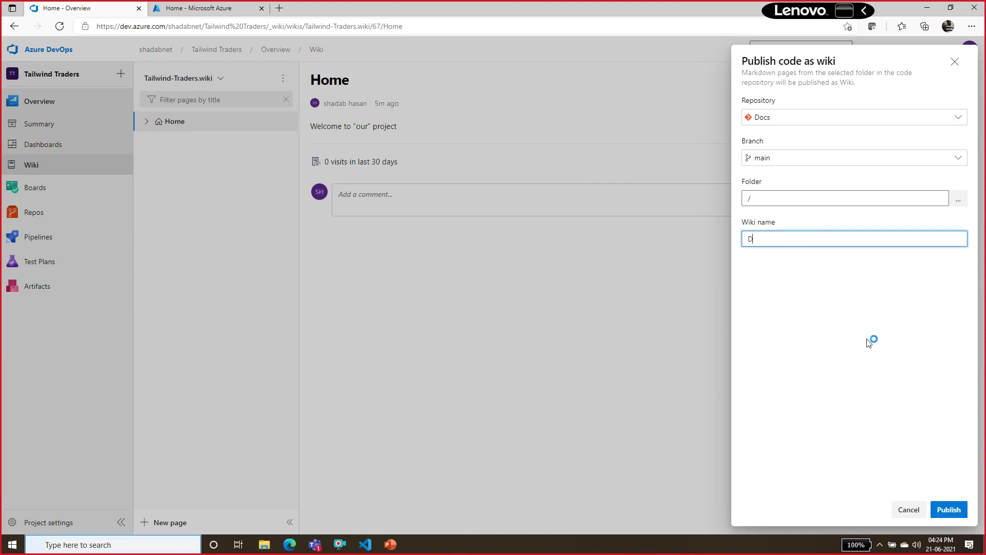
pyautogui.click(906, 511)
# Switch to the Documentation code wiki, expand Upcoming events and view the june events page
pyautogui.click(211, 80)
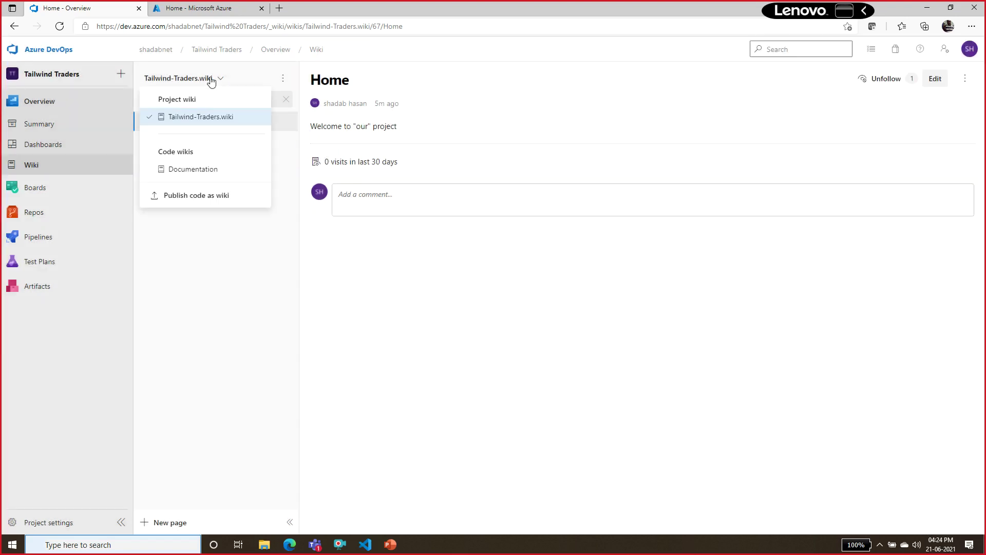
pyautogui.click(176, 168)
pyautogui.click(151, 163)
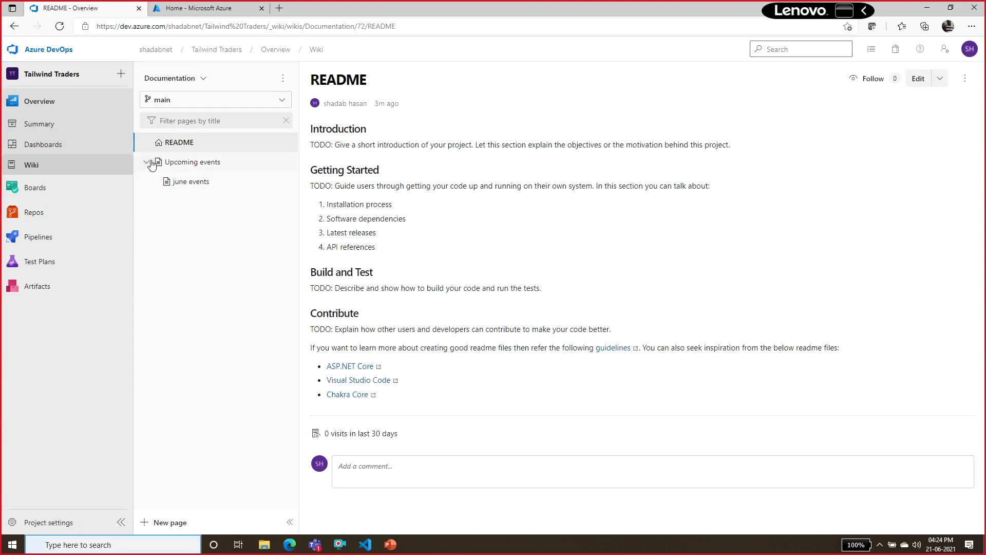
pyautogui.click(171, 184)
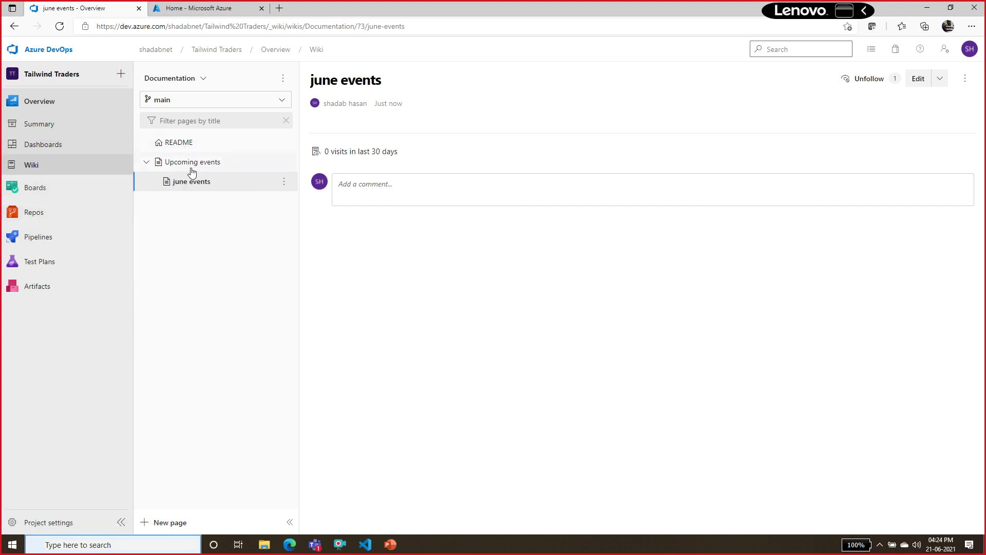
pyautogui.moveTo(44, 219)
pyautogui.click(187, 80)
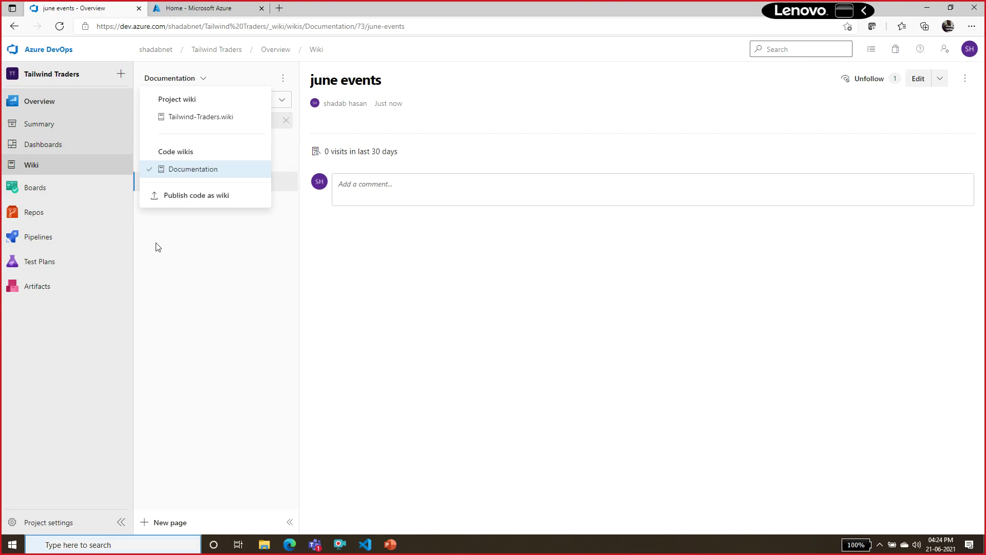
pyautogui.moveTo(44, 237)
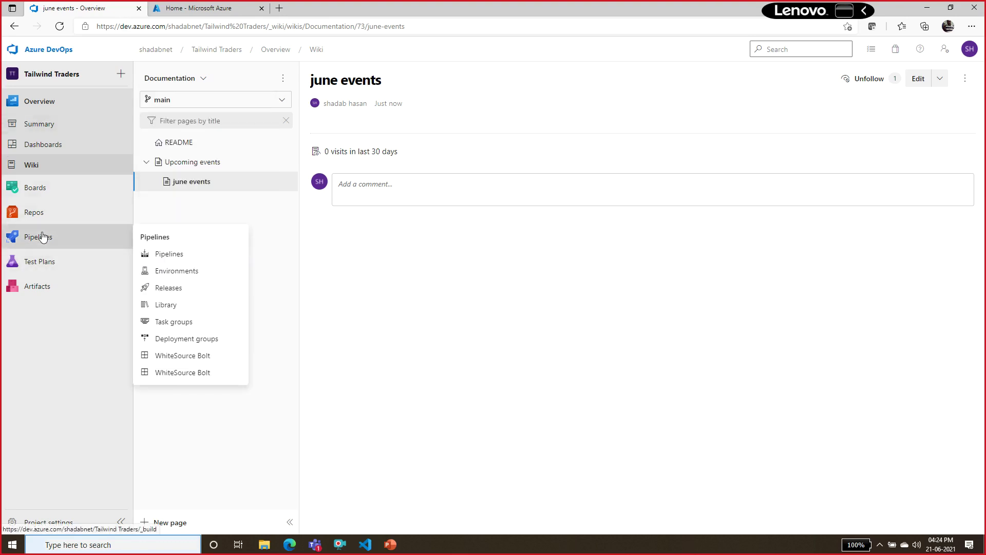